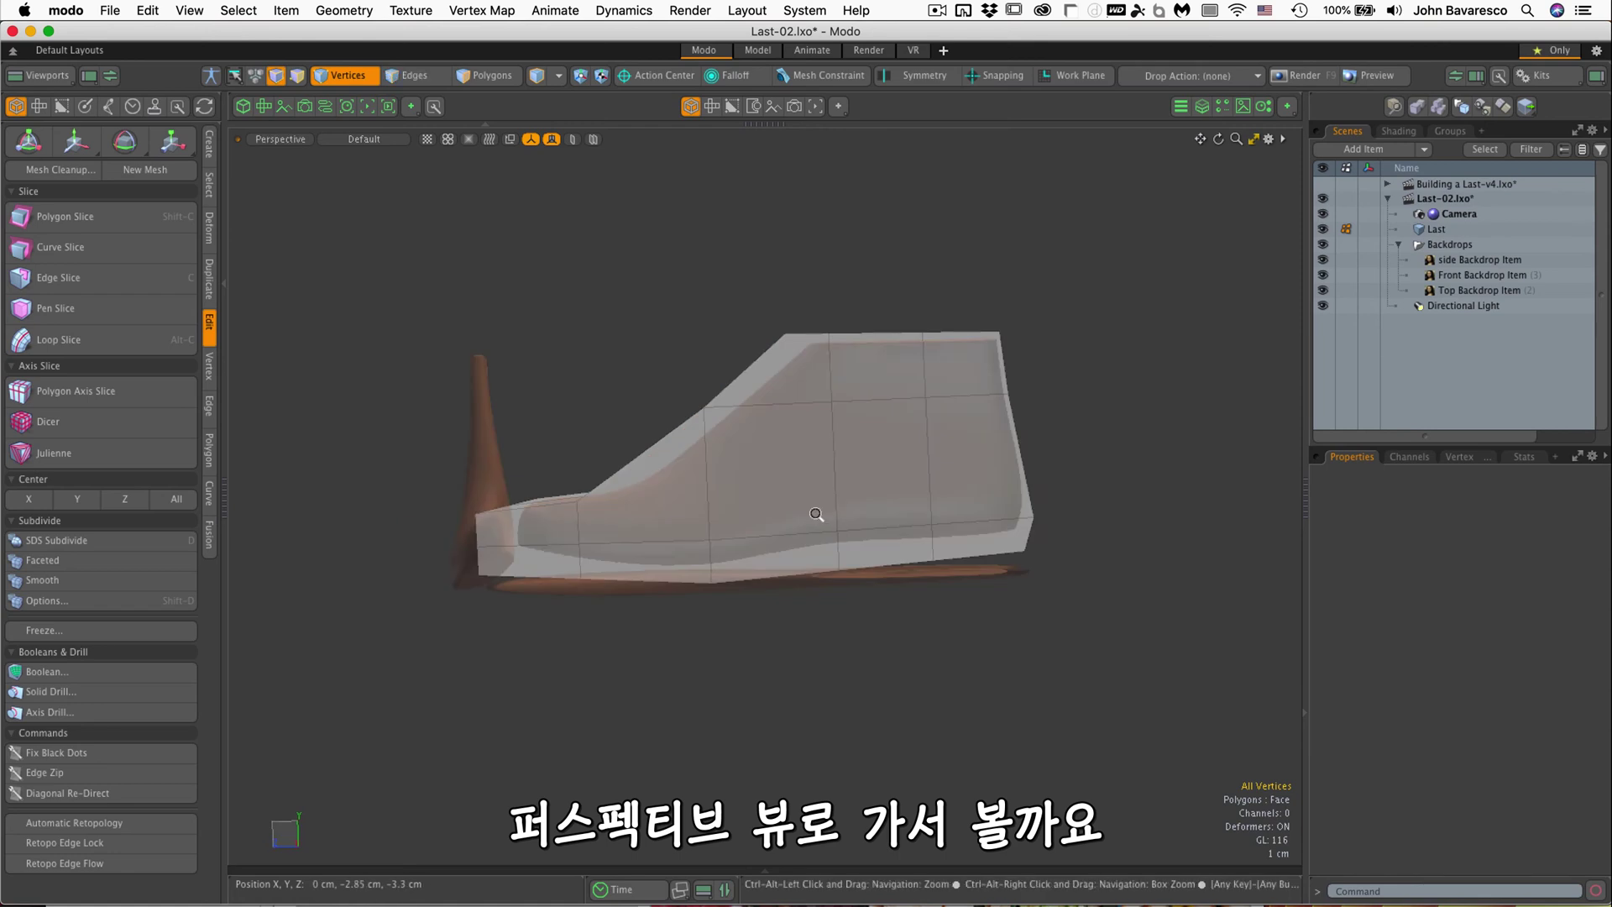
Step: In the Top view, scale the toe-end polygons narrower along X toward the foot outline of the backdrop
{"action": "left_click_drag", "start_coordinate": [818, 516], "coordinate": [777, 638], "text": "alt"}
{"action": "key", "text": "ctrl+space"}
{"action": "left_click", "coordinate": [788, 586]}
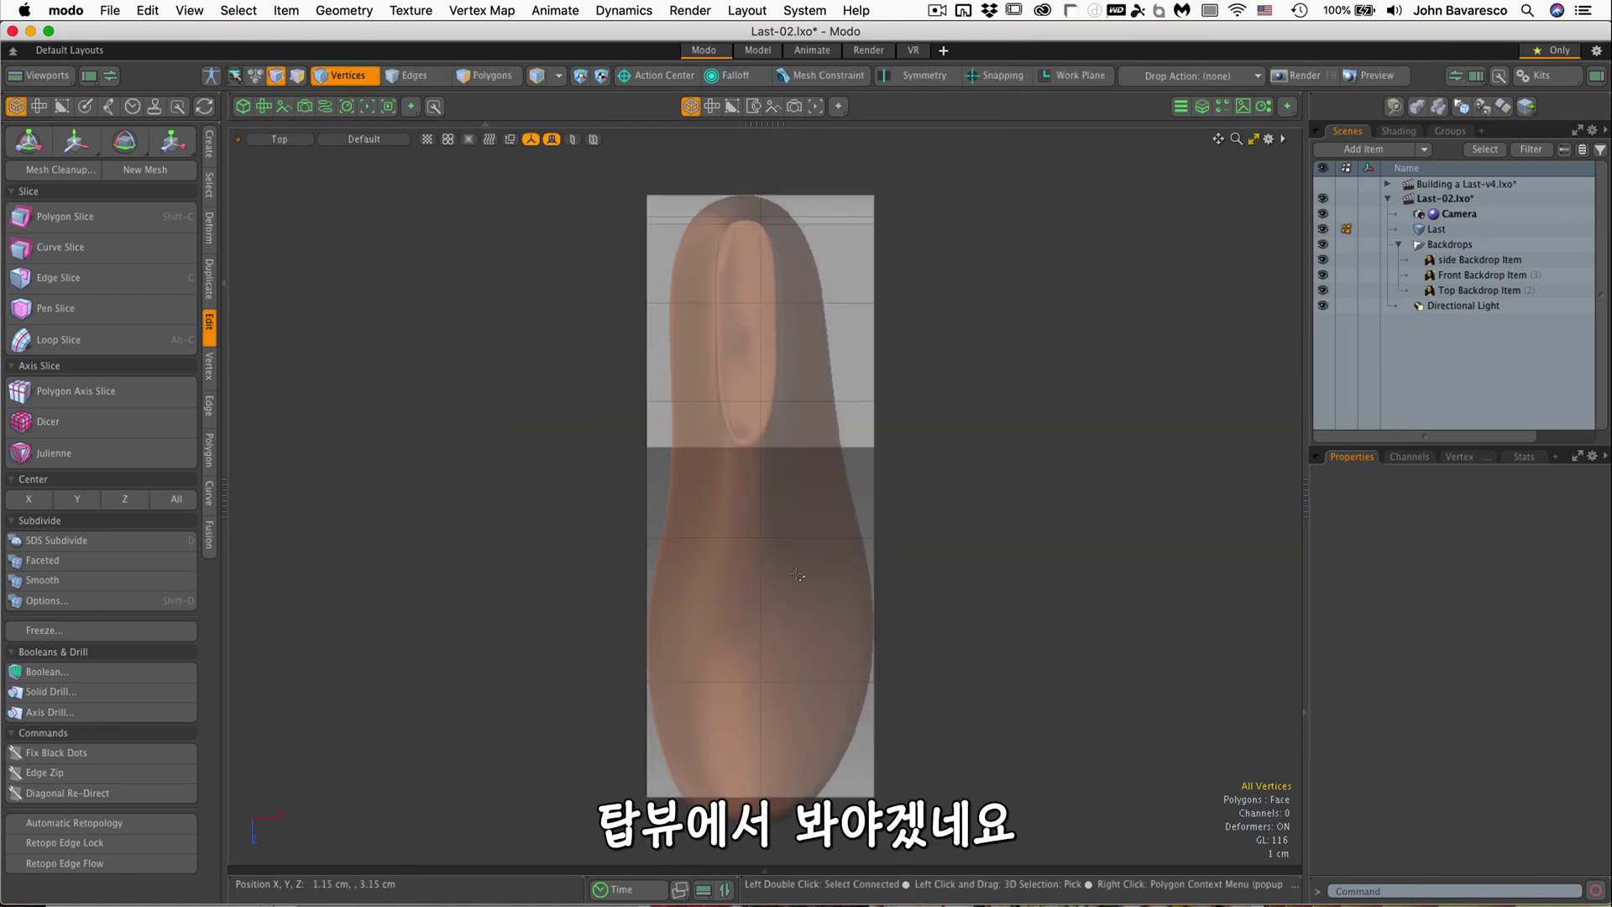
{"action": "key", "text": "3"}
{"action": "mouse_move", "coordinate": [921, 708]}
{"action": "right_mouse_down"}
{"action": "mouse_move", "coordinate": [650, 777]}
{"action": "mouse_move", "coordinate": [891, 742]}
{"action": "right_mouse_up"}
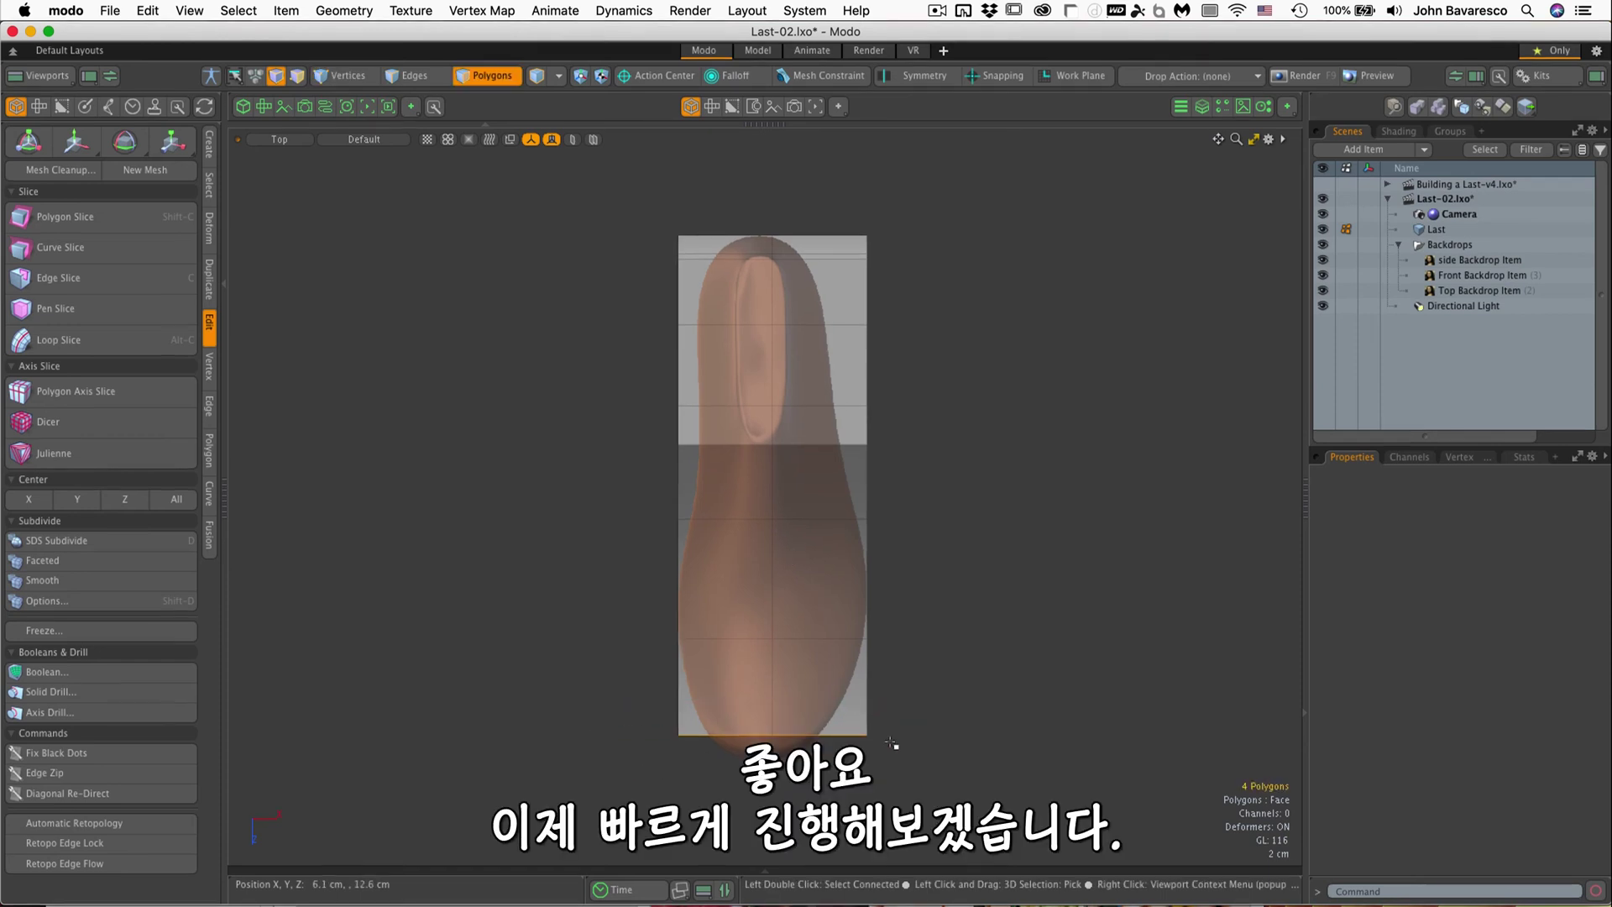
{"action": "key", "text": "y"}
{"action": "key", "text": "r"}
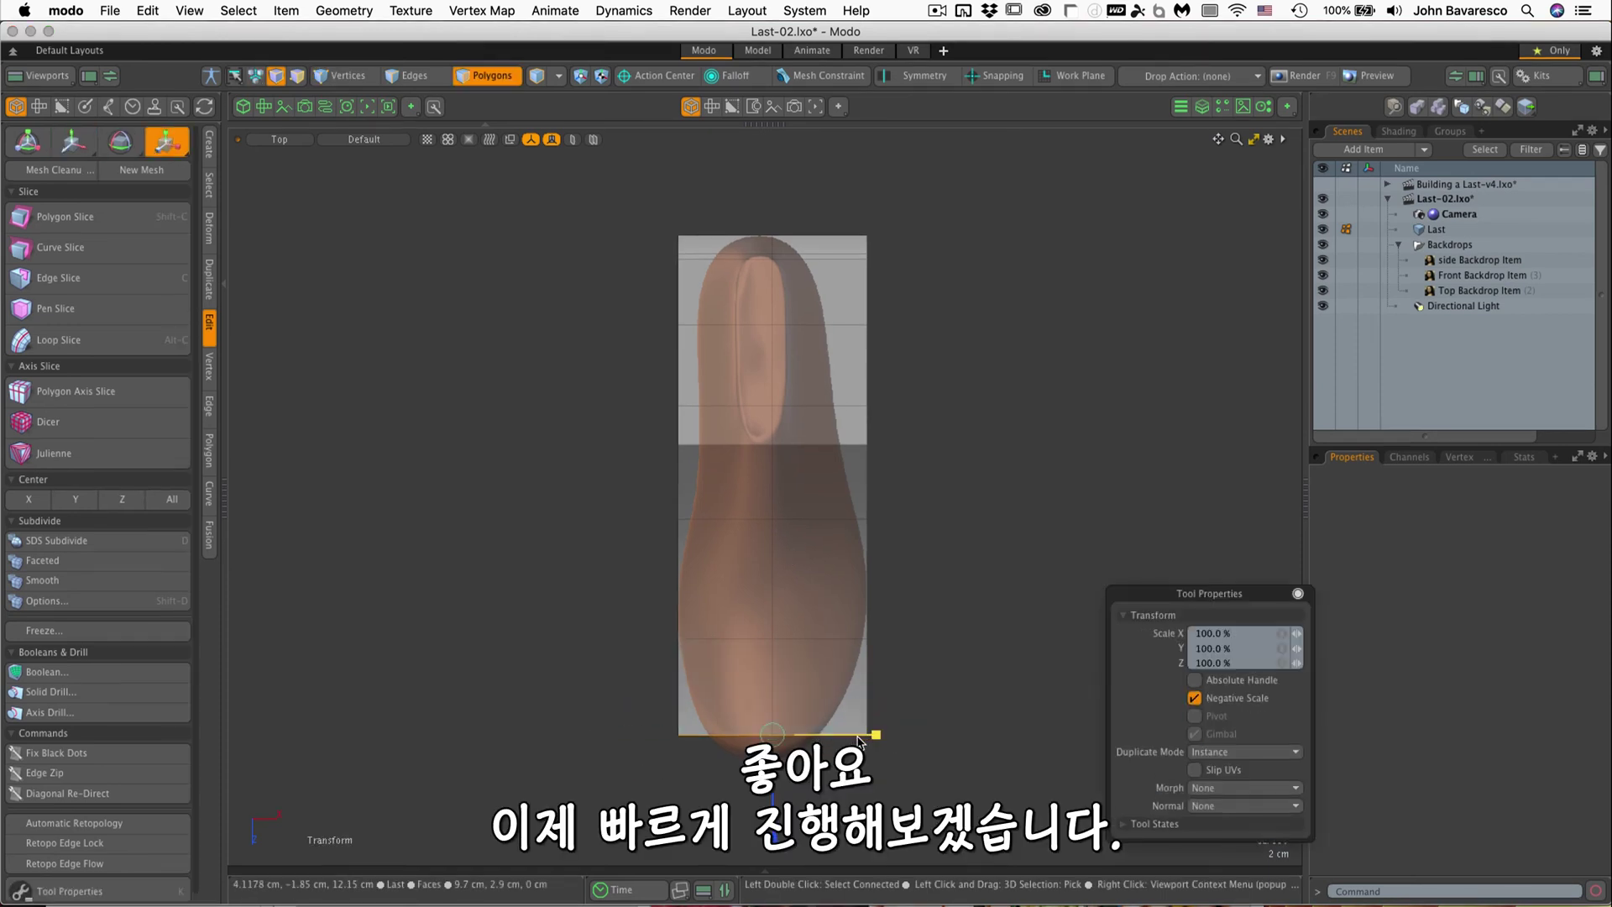
{"action": "key", "text": "space"}
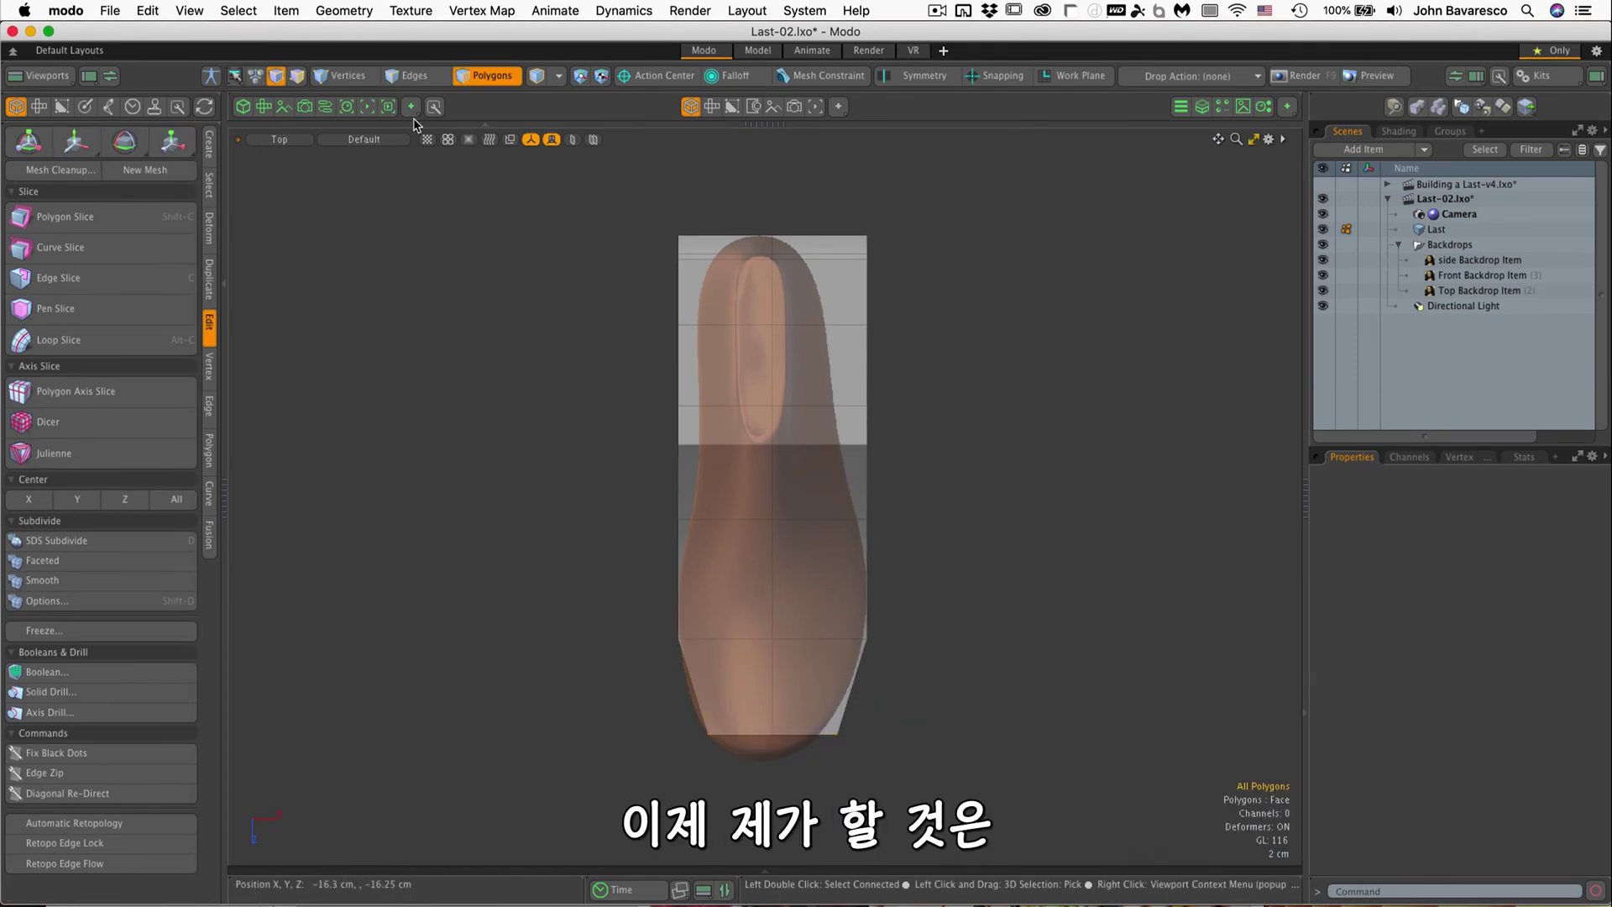
Step: Move the edges at the outer side of the toe end inward along X to fit the Top backdrop
{"action": "key", "text": "2"}
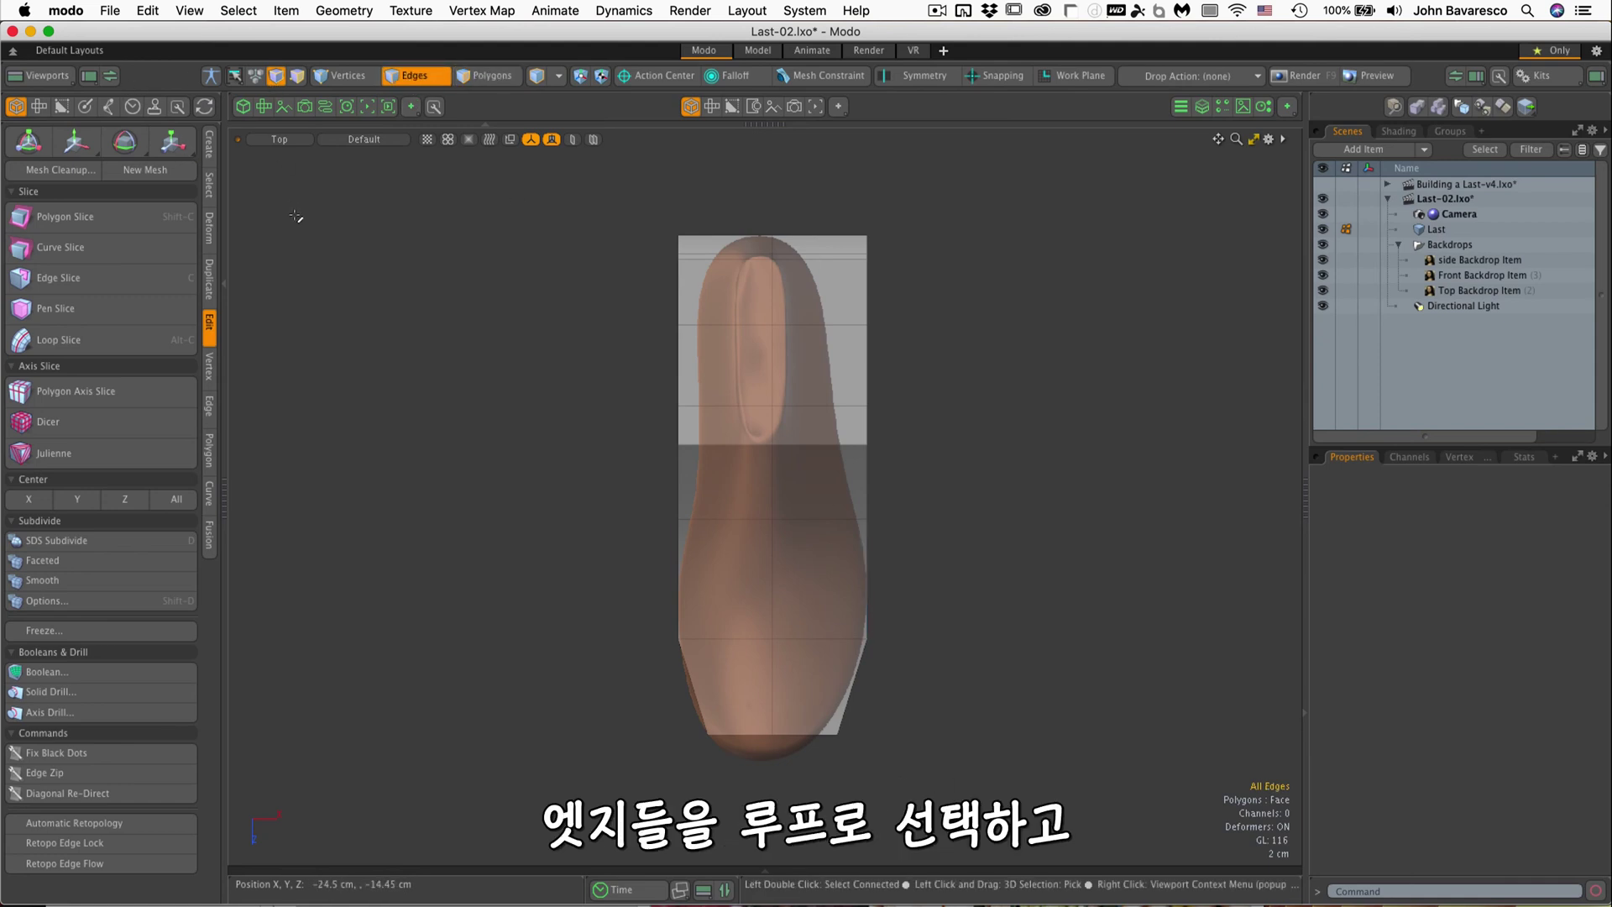
{"action": "key", "text": "y"}
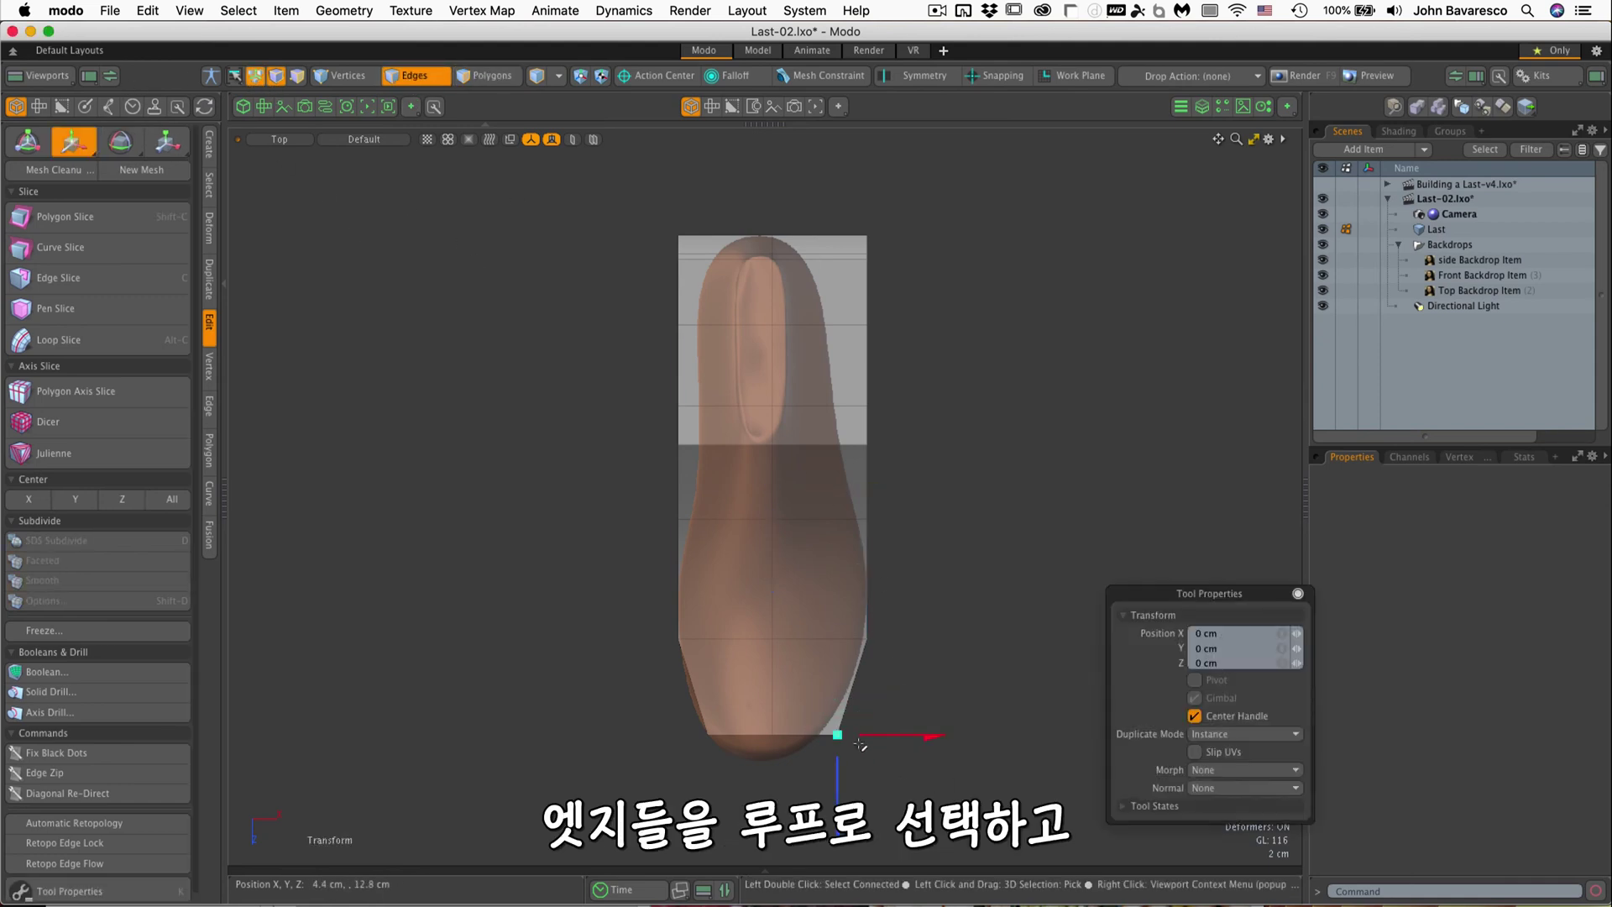
{"action": "left_click_drag", "start_coordinate": [889, 735], "coordinate": [886, 735]}
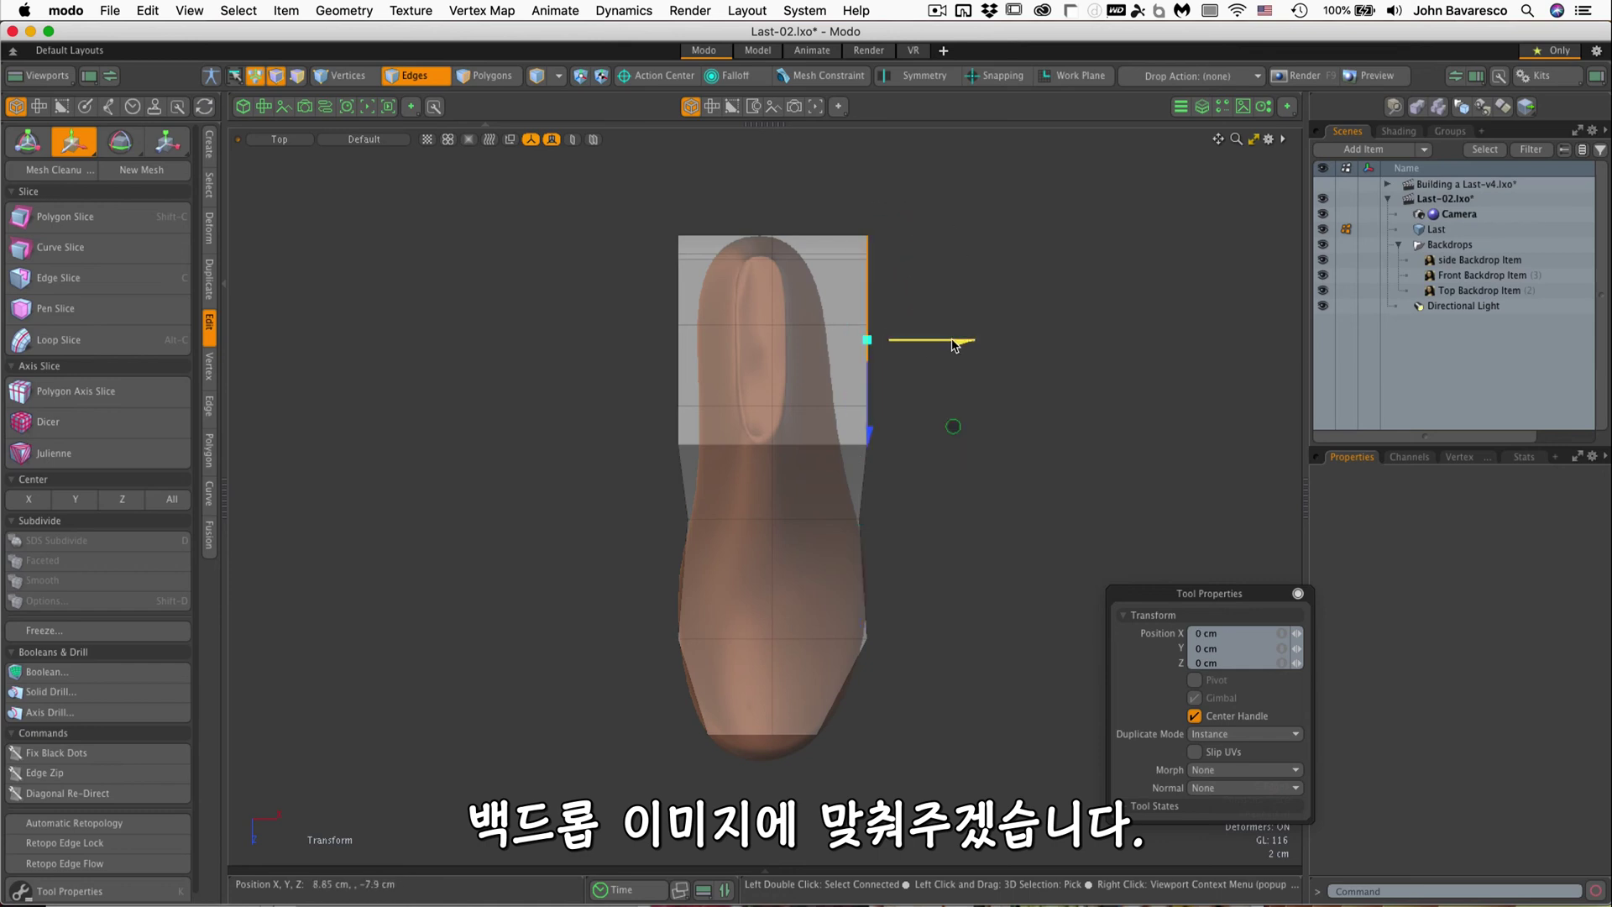
Step: Move the heel-section side edges on both sides inward along X until they follow the Top backdrop outline
{"action": "left_click_drag", "start_coordinate": [940, 426], "coordinate": [922, 425]}
{"action": "left_click", "coordinate": [639, 248]}
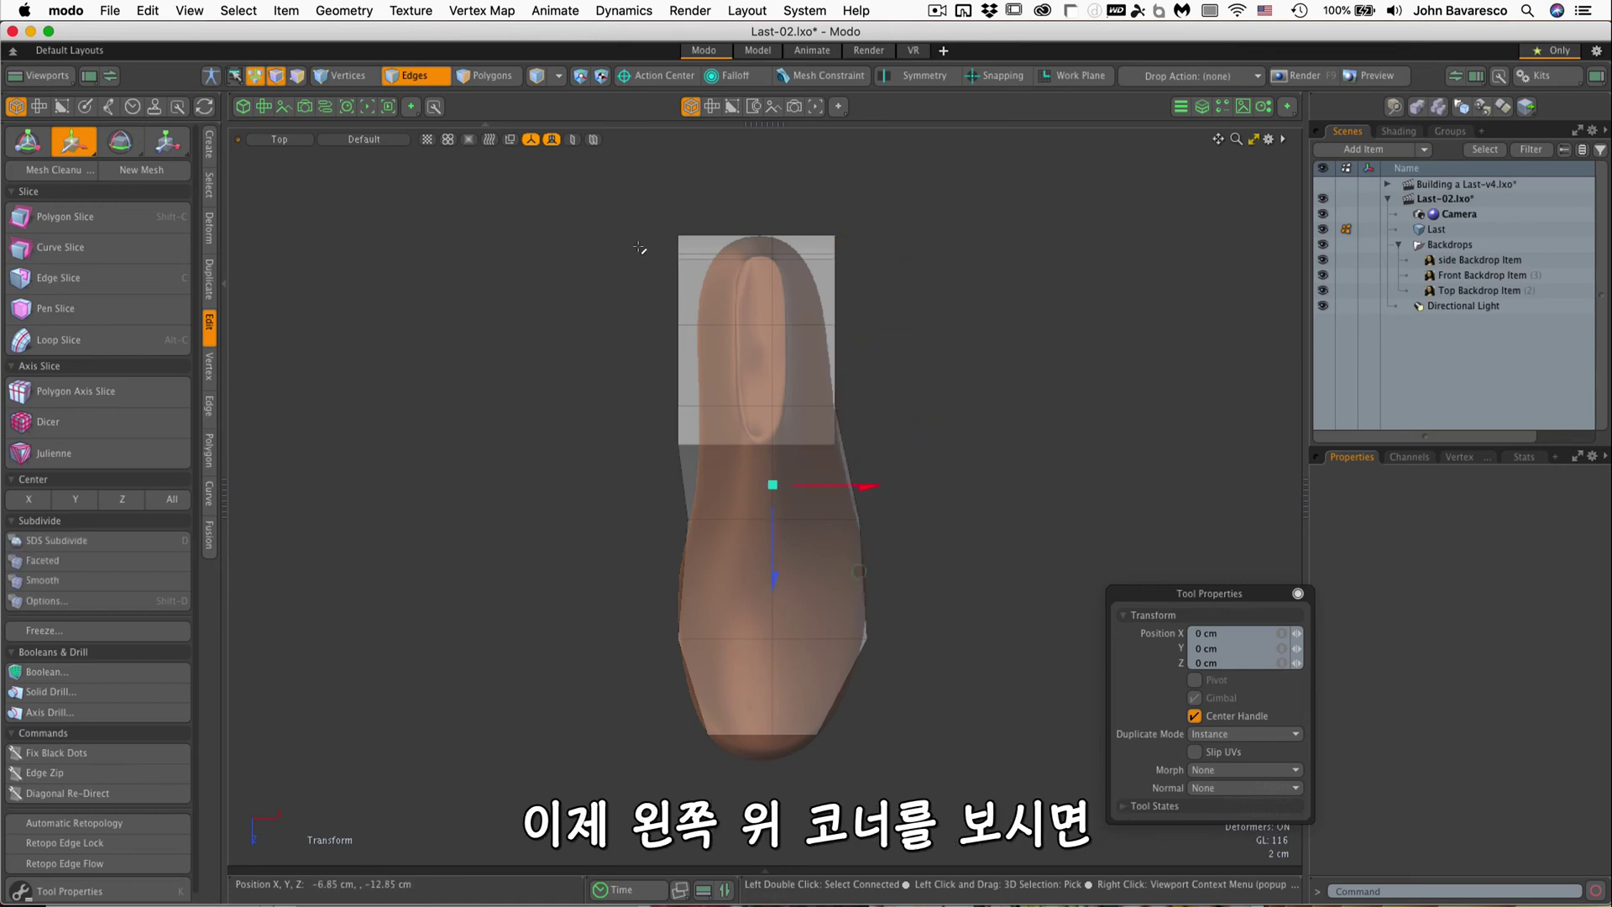
{"action": "right_click_drag", "start_coordinate": [698, 487], "coordinate": [702, 478]}
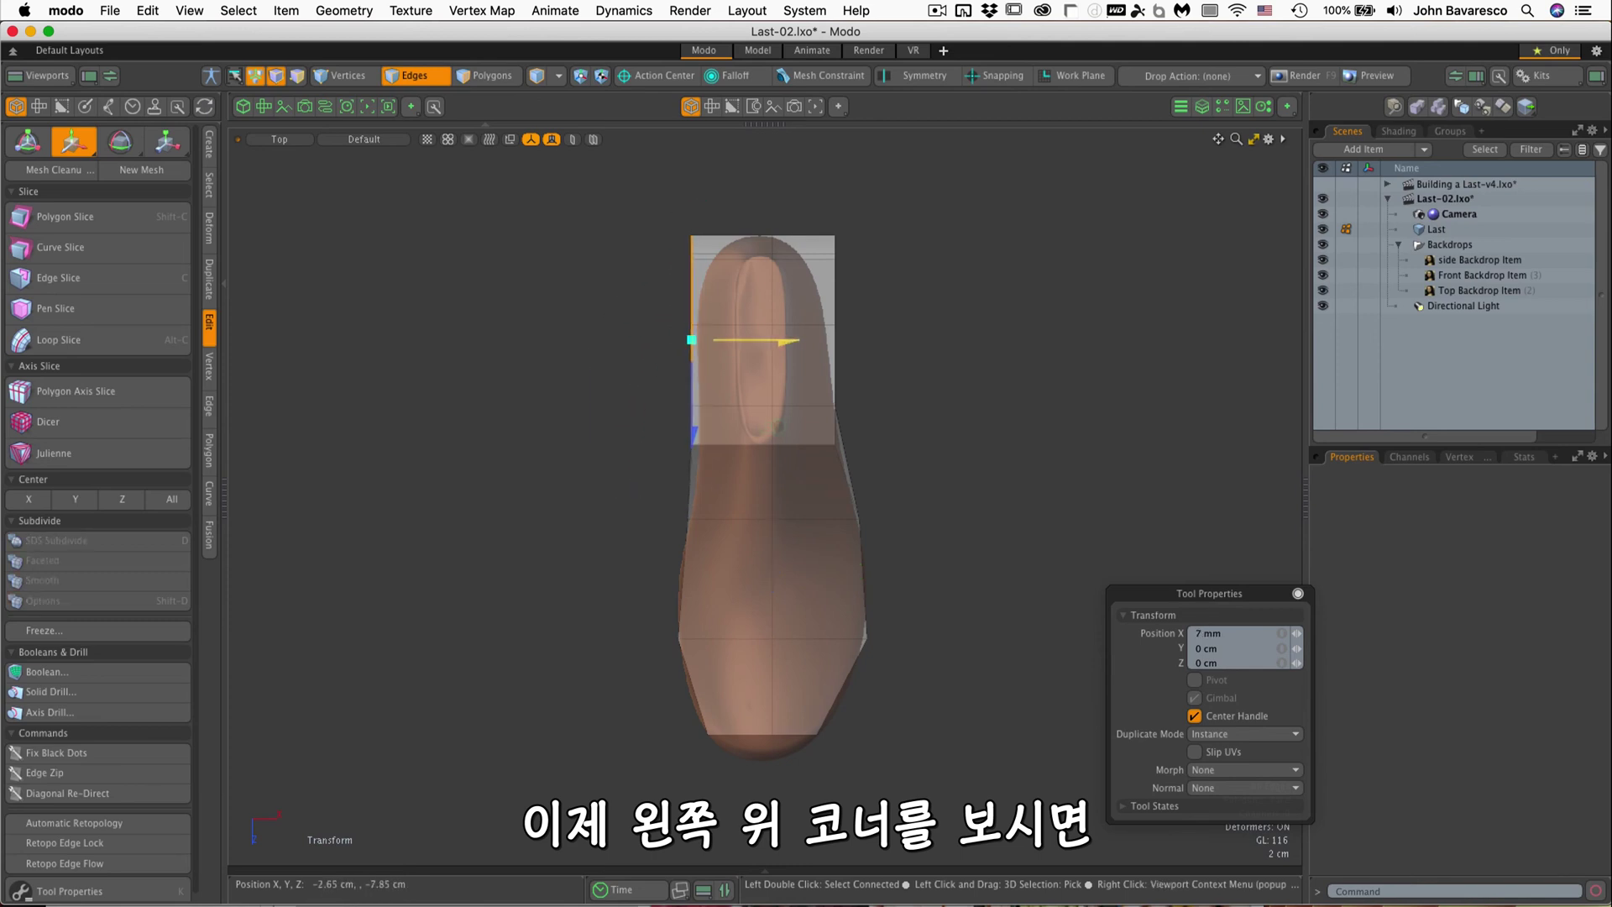
{"action": "left_click", "coordinate": [905, 252]}
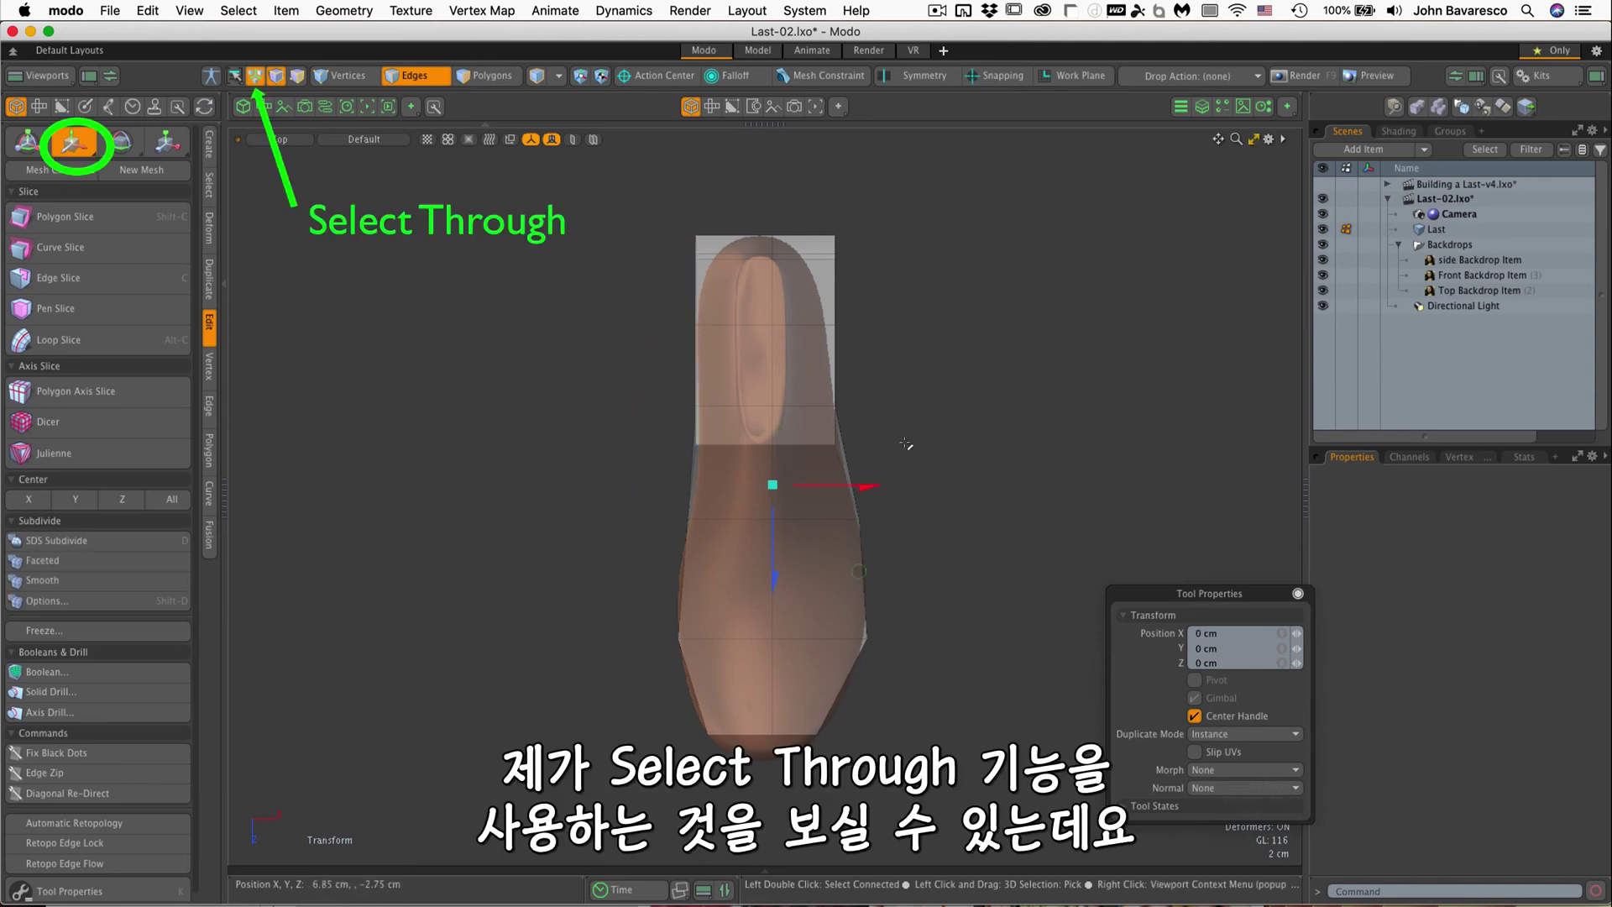
Step: Select the vertical edges at one rear heel corner in the Perspective view and move them inward and forward to the rounded heel of the Top backdrop
{"action": "key", "text": "ctrl+space"}
{"action": "left_click", "coordinate": [947, 413]}
{"action": "left_click_drag", "start_coordinate": [941, 437], "coordinate": [938, 477], "text": "alt"}
{"action": "key", "text": "space"}
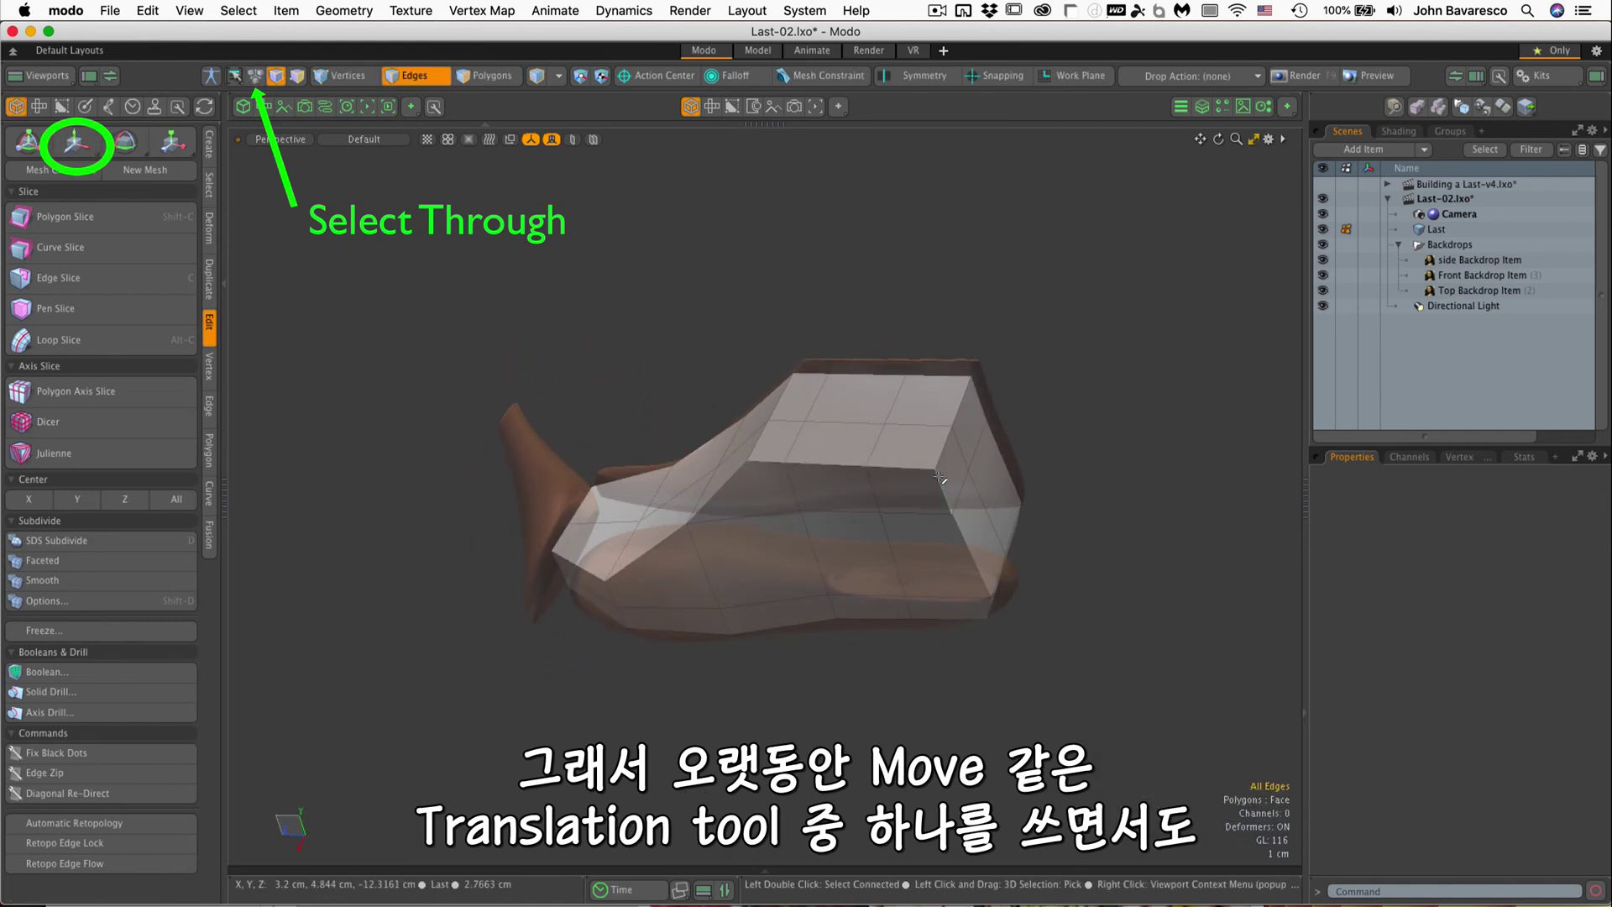
{"action": "left_click", "coordinate": [942, 485]}
{"action": "left_click", "coordinate": [987, 608], "text": "shift"}
{"action": "left_click_drag", "start_coordinate": [960, 576], "coordinate": [978, 705], "text": "alt"}
{"action": "key", "text": "w"}
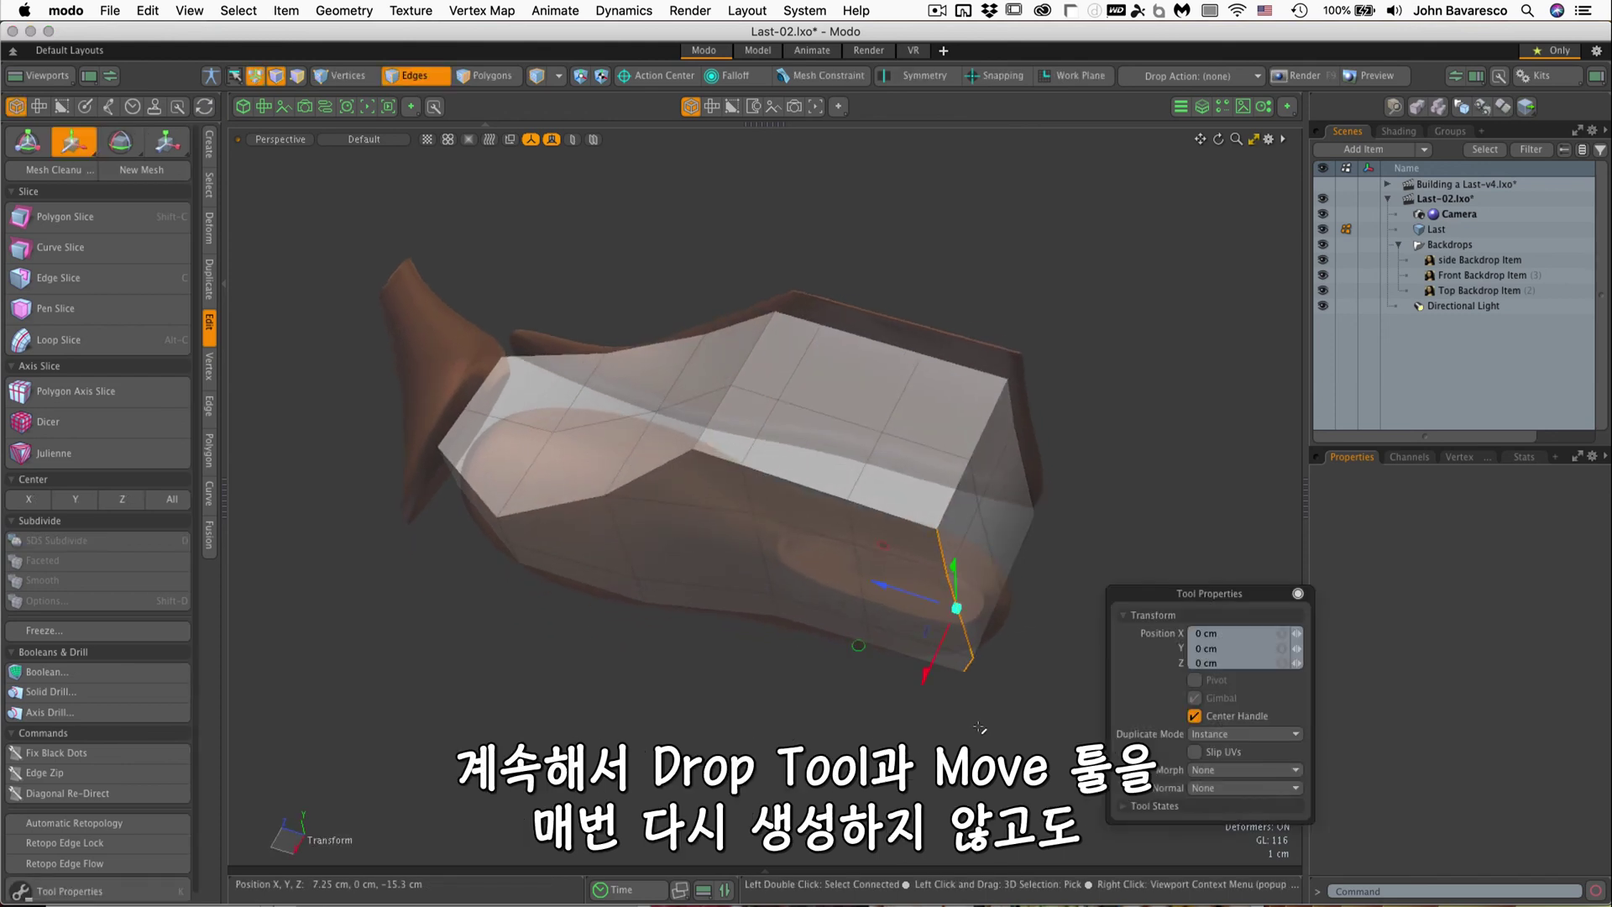
{"action": "left_click_drag", "start_coordinate": [859, 653], "coordinate": [853, 635]}
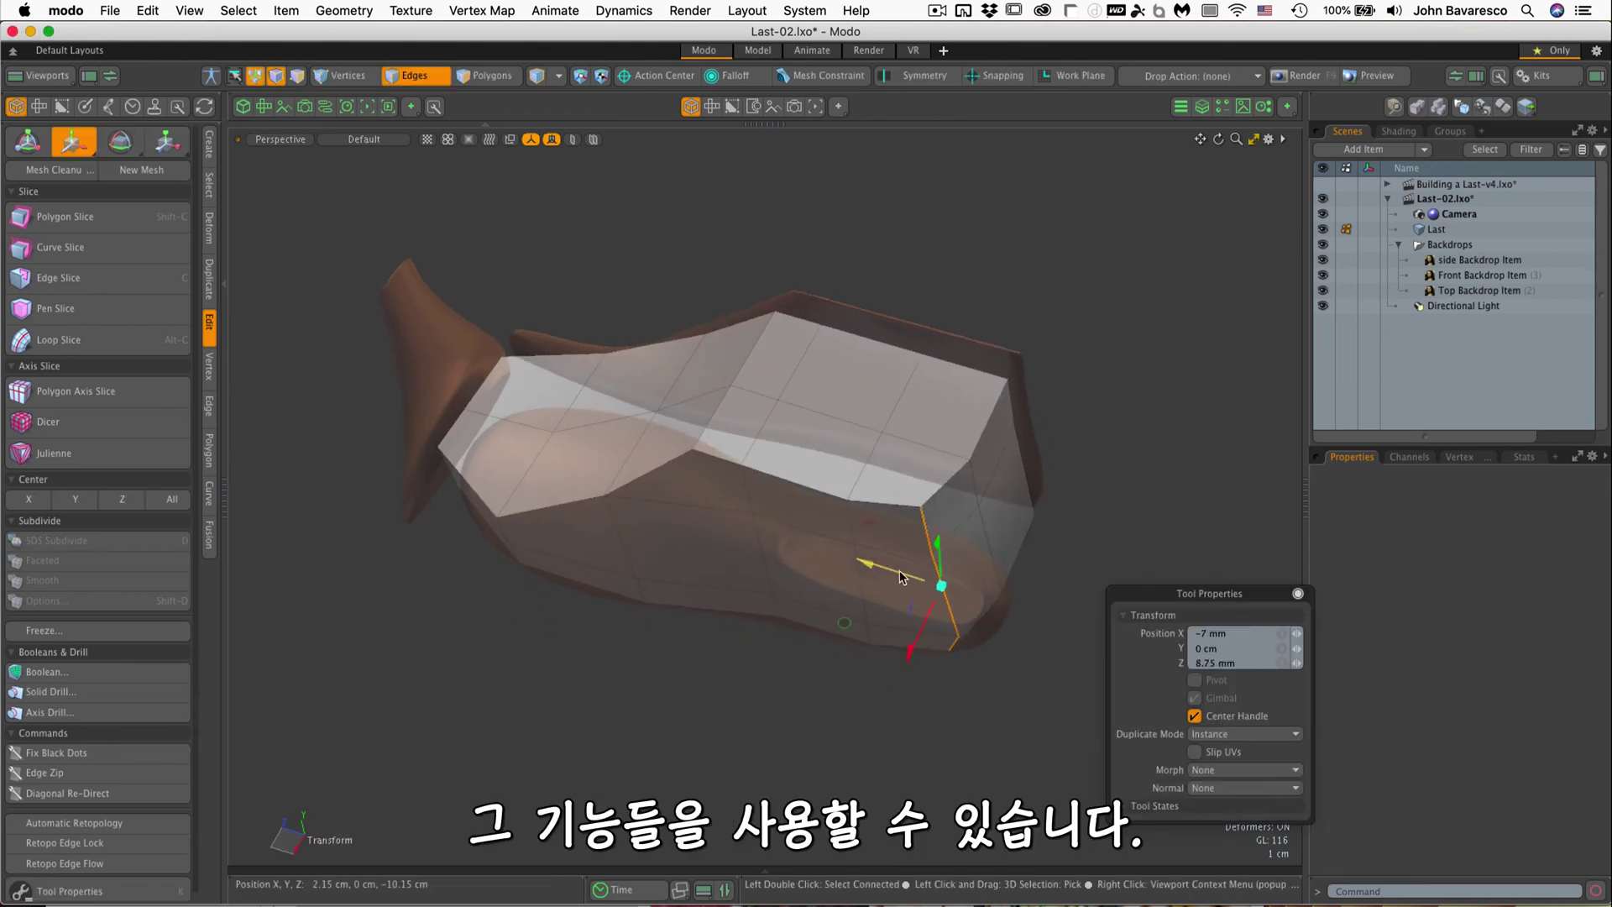
{"action": "key", "text": "ctrl+space"}
{"action": "left_click", "coordinate": [899, 518]}
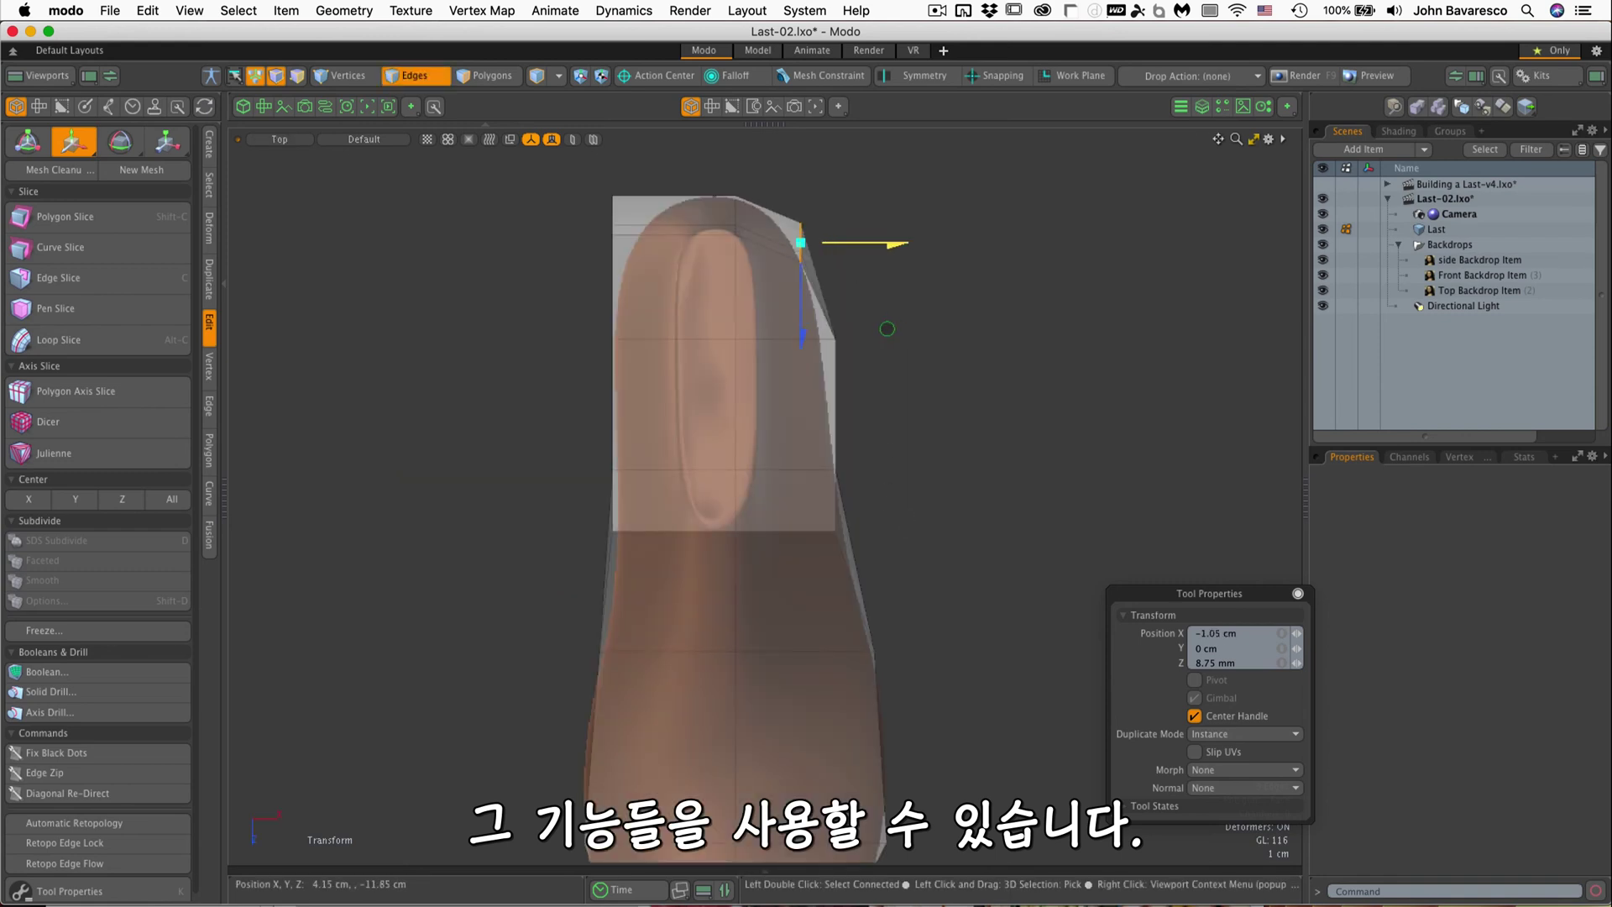
{"action": "key", "text": "space"}
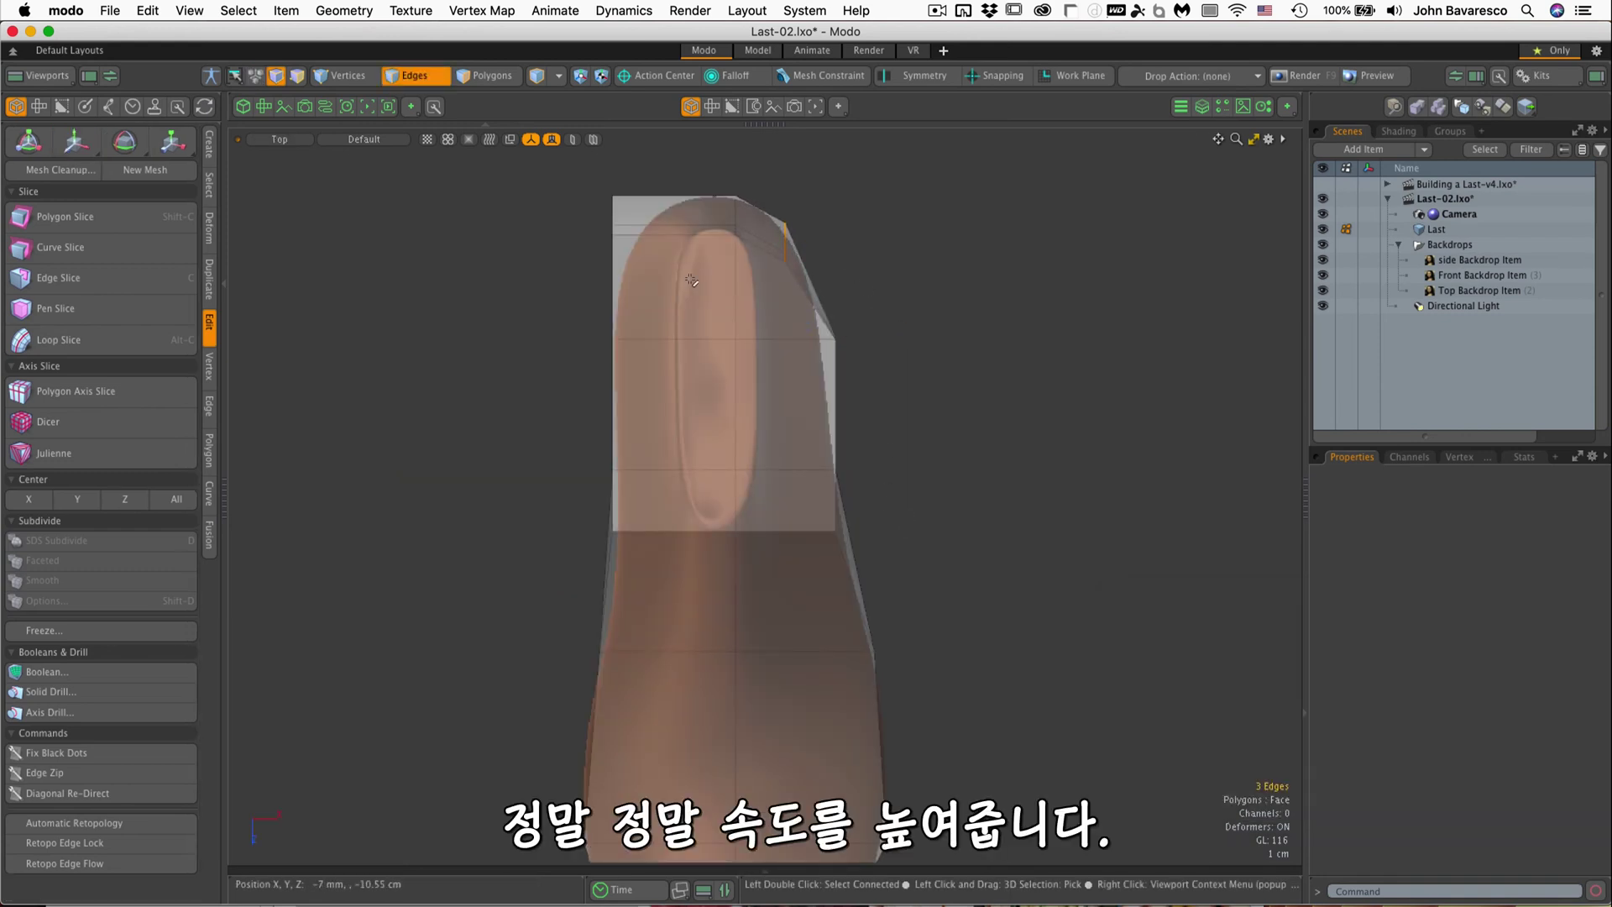
Step: Move the vertical edges at the opposite rear heel corner inward along X and slightly forward along Z to round the heel
{"action": "key", "text": "w"}
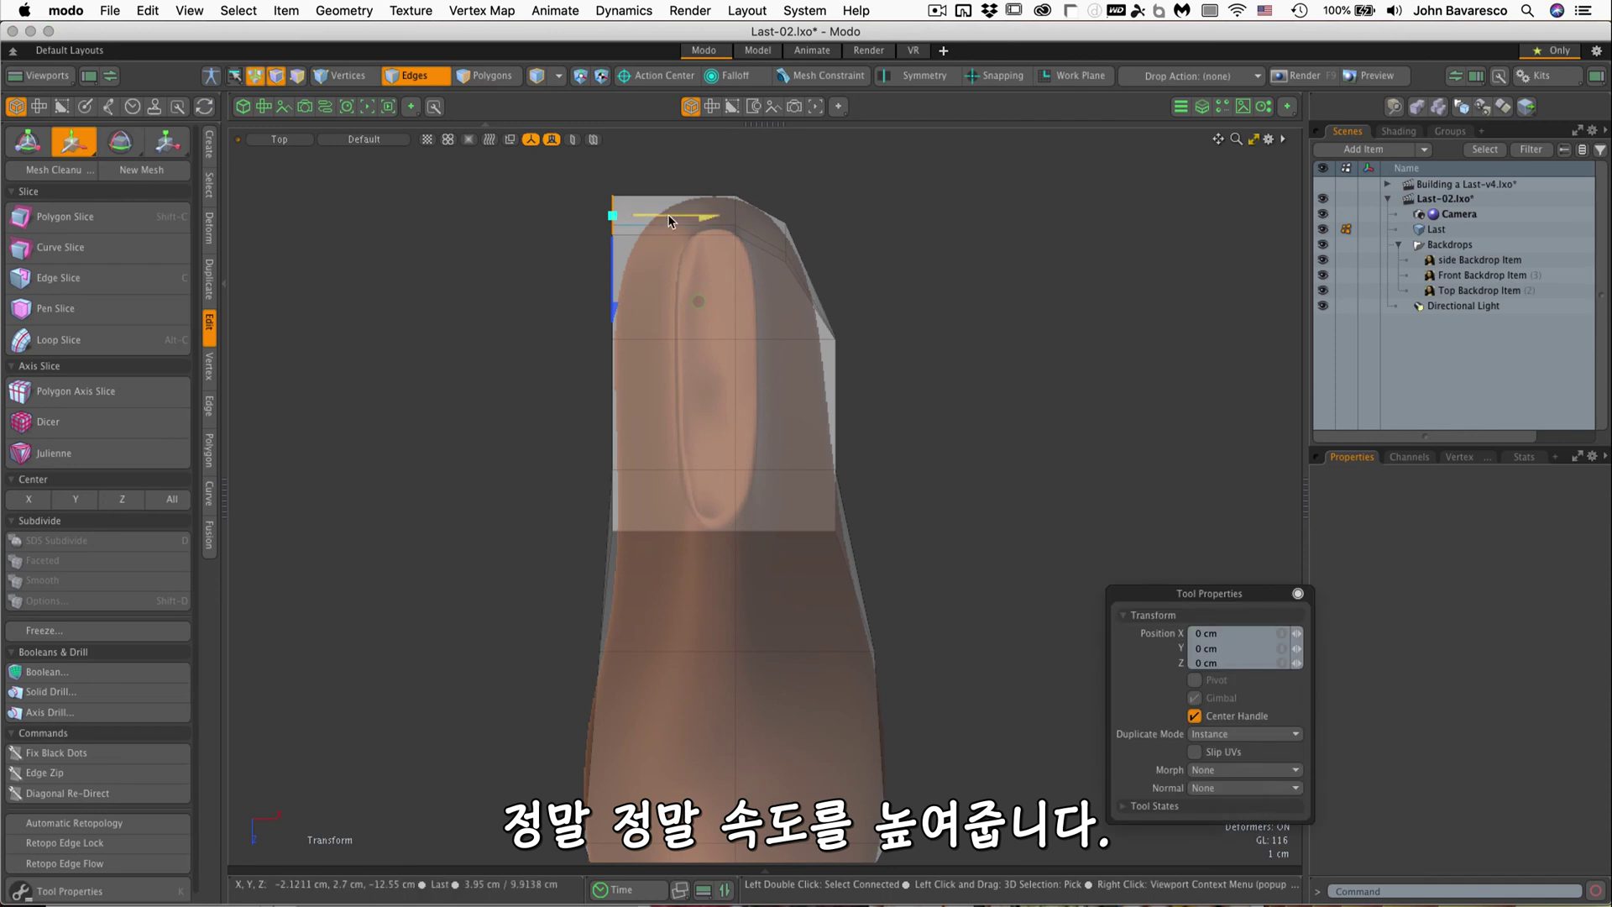
{"action": "mouse_move", "coordinate": [657, 248]}
{"action": "left_mouse_down"}
{"action": "mouse_move", "coordinate": [698, 247]}
{"action": "mouse_move", "coordinate": [665, 229]}
{"action": "left_mouse_up"}
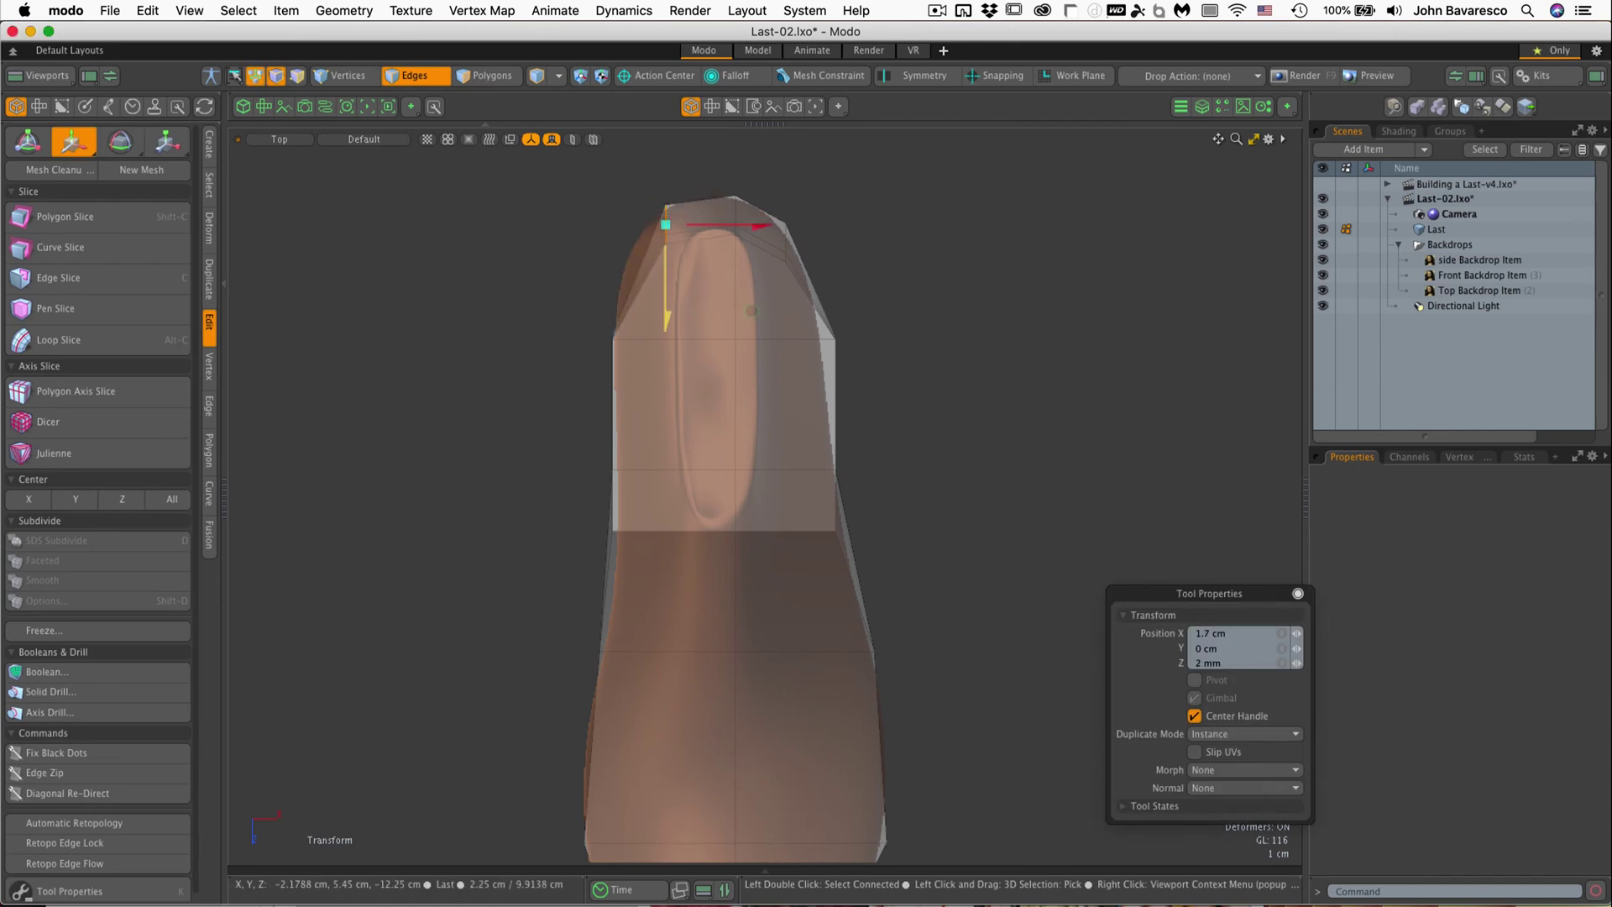
{"action": "key", "text": "space"}
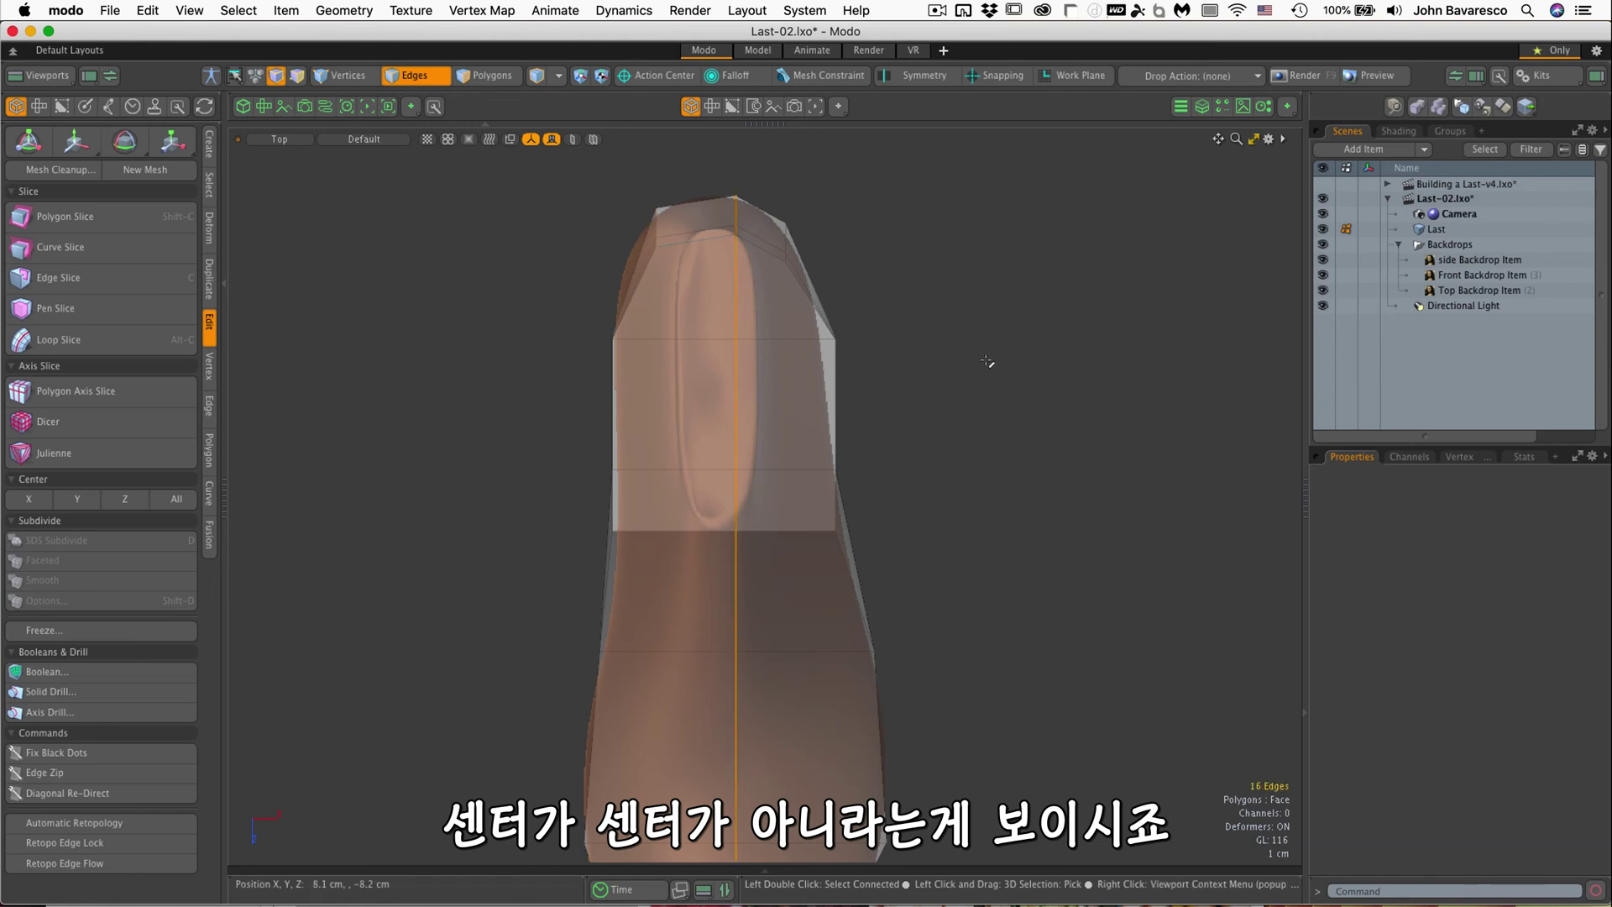
Step: Shift the lengthwise centre edge loop of the last slightly in negative X to line up with the foot opening in the Top backdrop
{"action": "left_click_drag", "start_coordinate": [988, 361], "coordinate": [918, 413], "text": "ctrl+alt"}
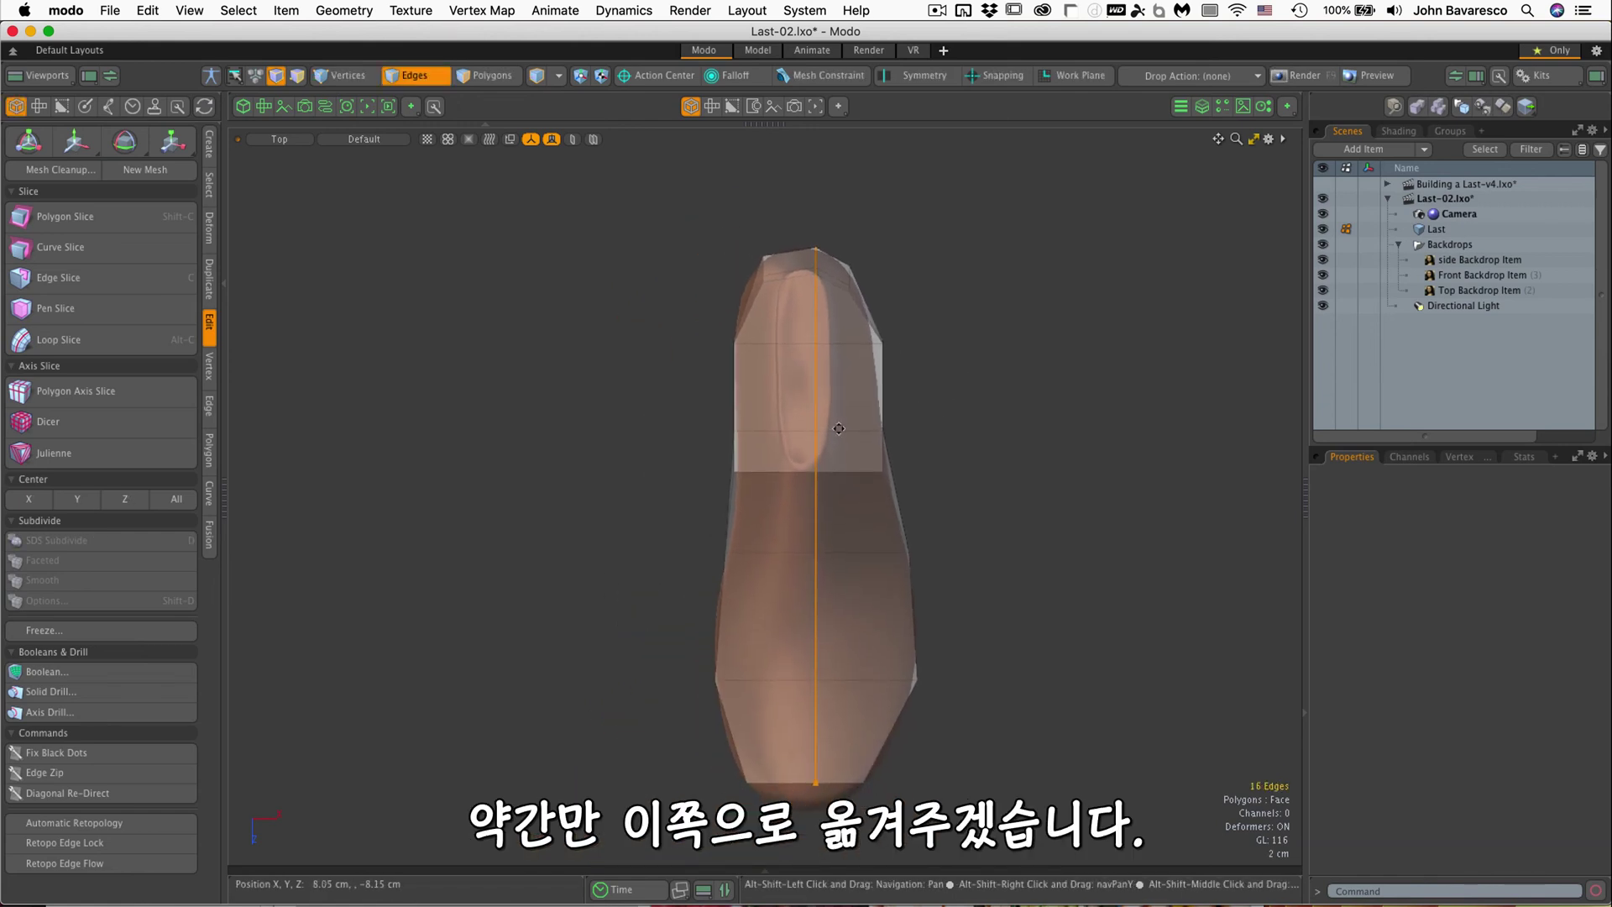
{"action": "key", "text": "w"}
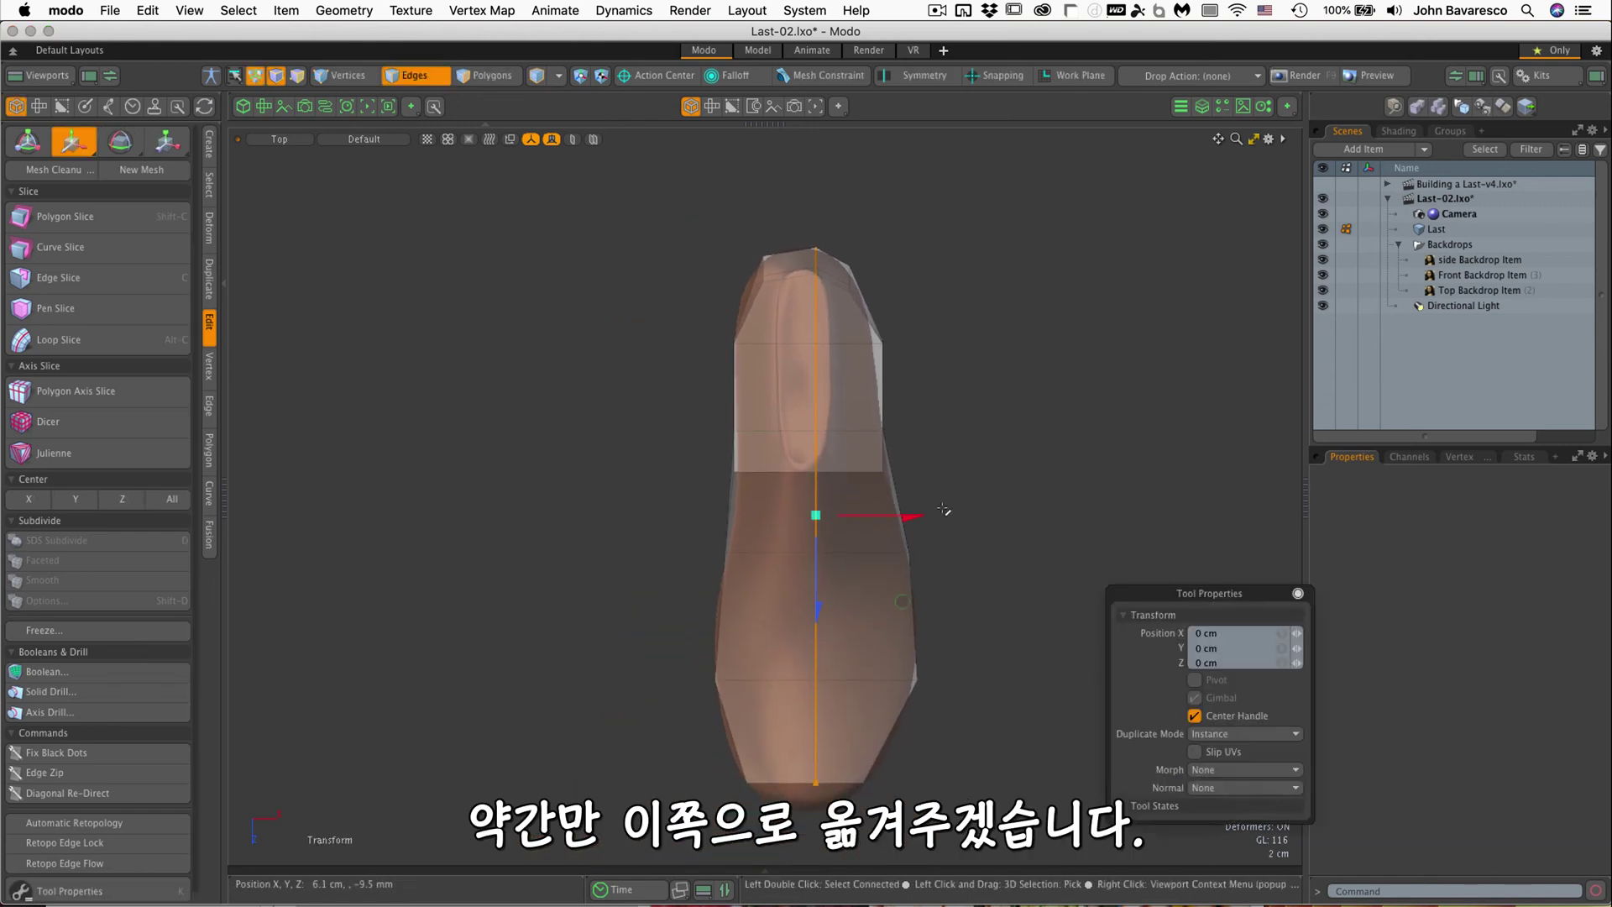
{"action": "left_click", "coordinate": [921, 518]}
{"action": "left_click_drag", "start_coordinate": [905, 517], "coordinate": [900, 516]}
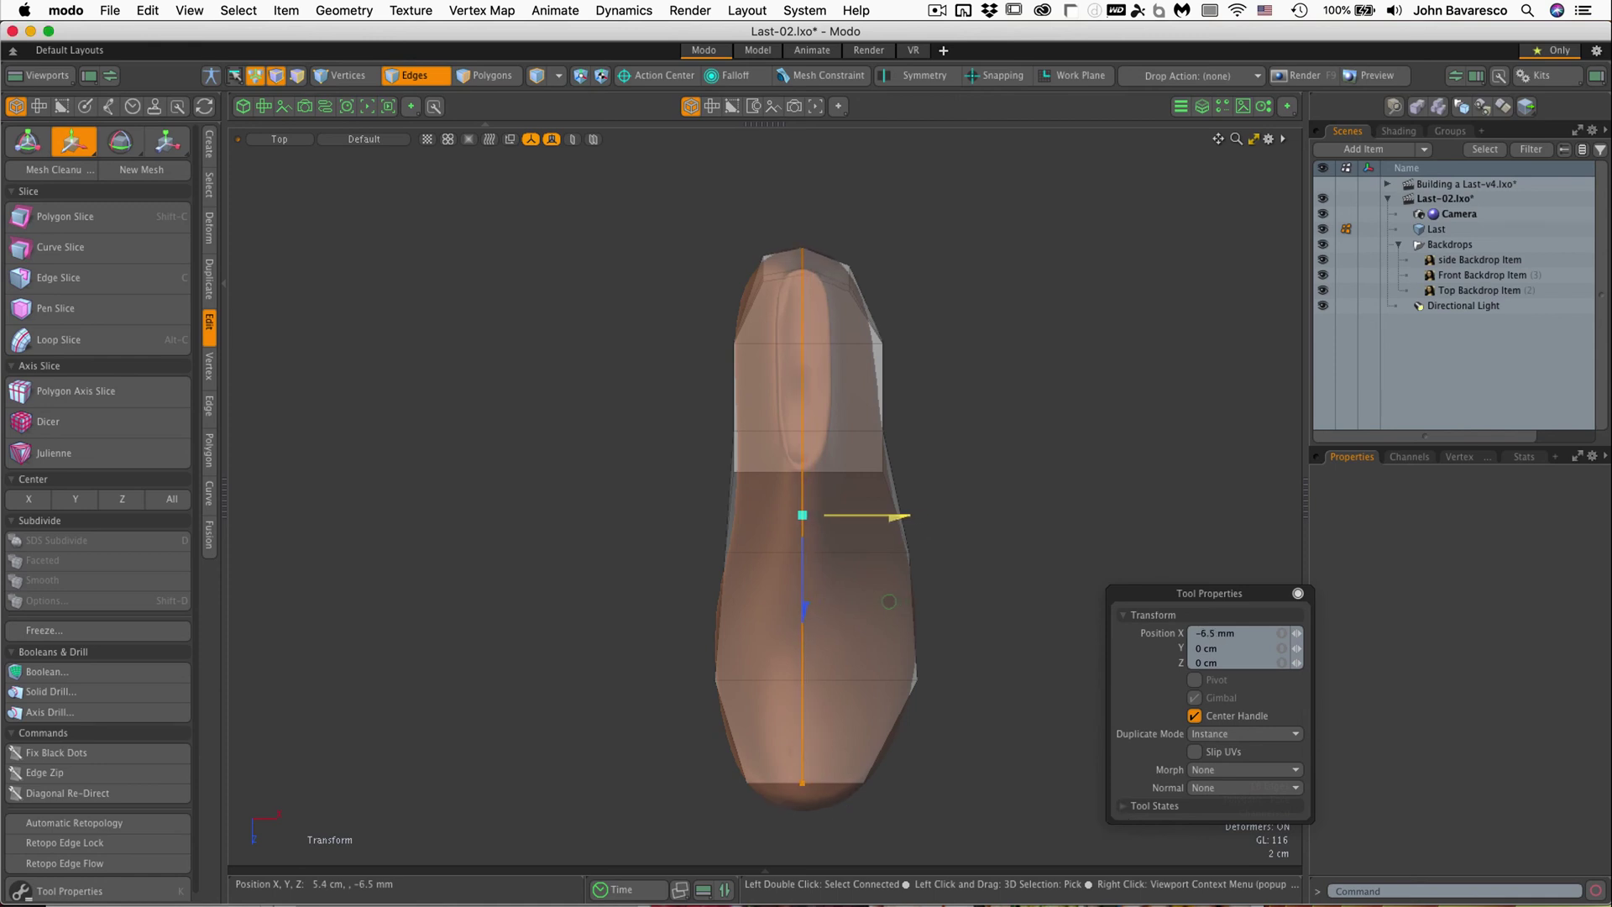
{"action": "key", "text": "q"}
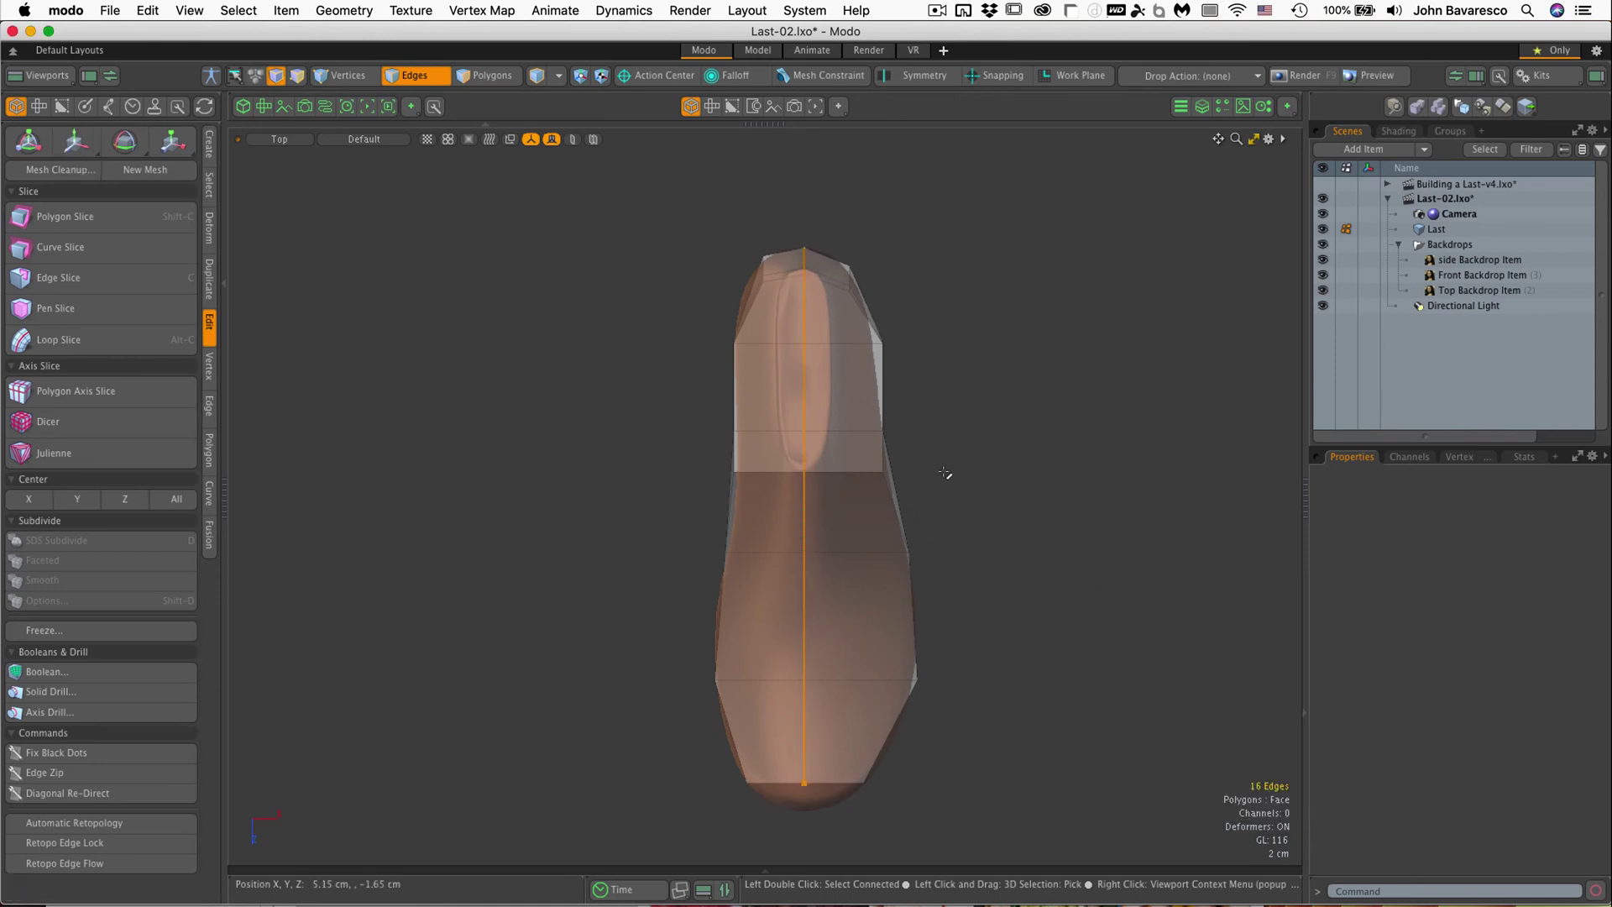
Step: Examine the fit of the last against the backdrops from the Top, Right and Perspective views
{"action": "scroll", "coordinate": [784, 403], "scroll_direction": "up", "scroll_amount": 3}
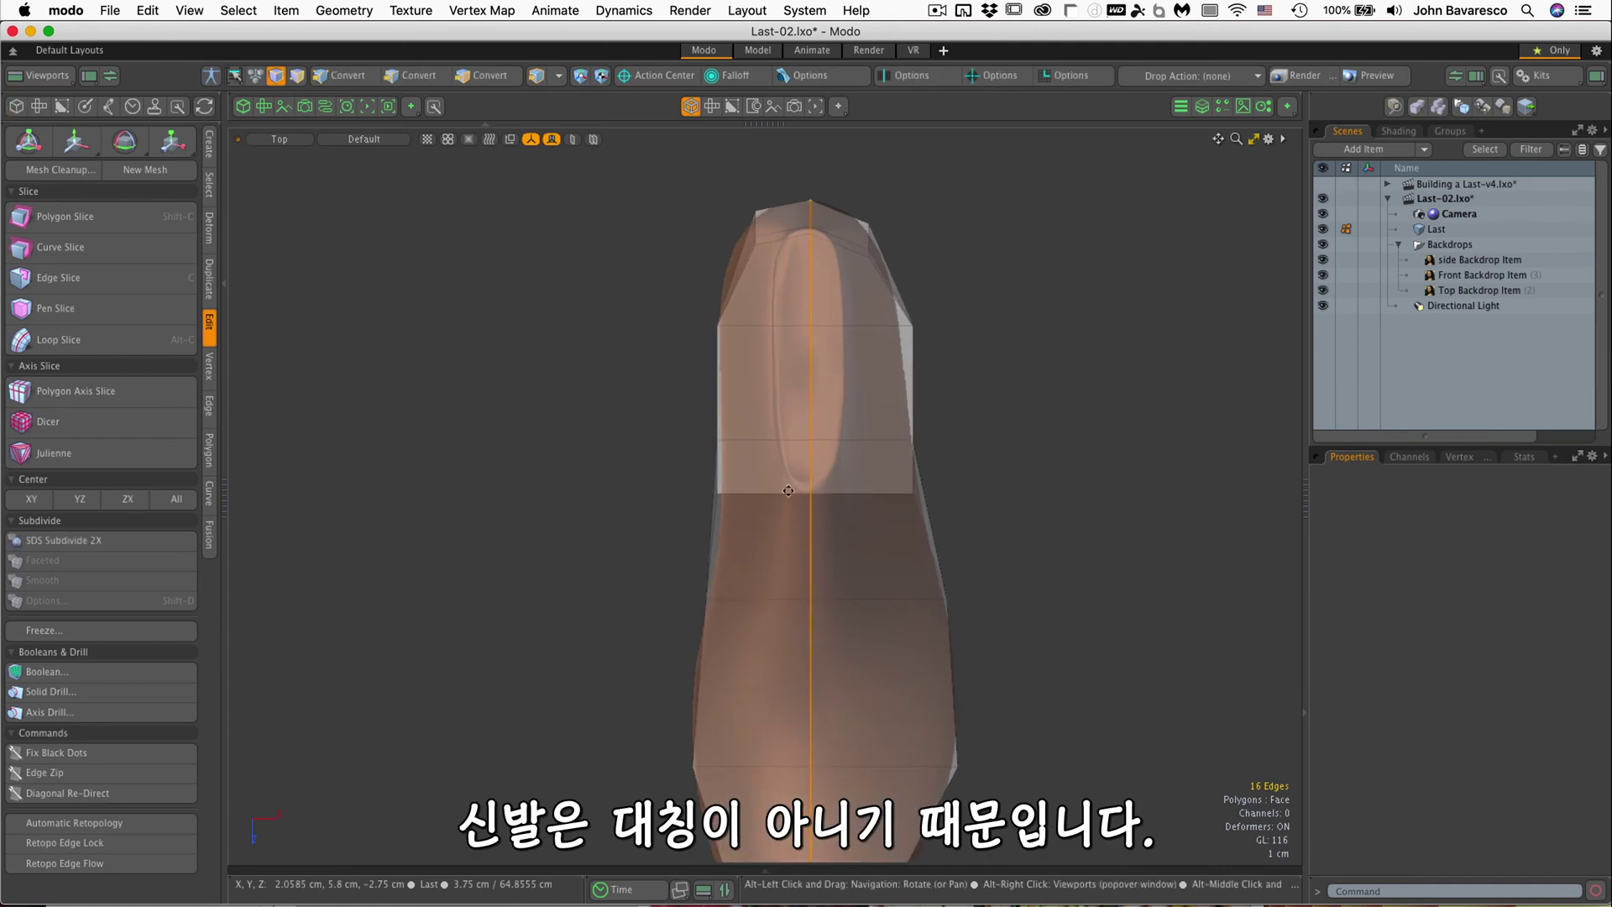
{"action": "left_click_drag", "start_coordinate": [792, 494], "coordinate": [800, 540], "text": "alt+shift"}
{"action": "key", "text": "3"}
{"action": "key", "text": "ctrl+space"}
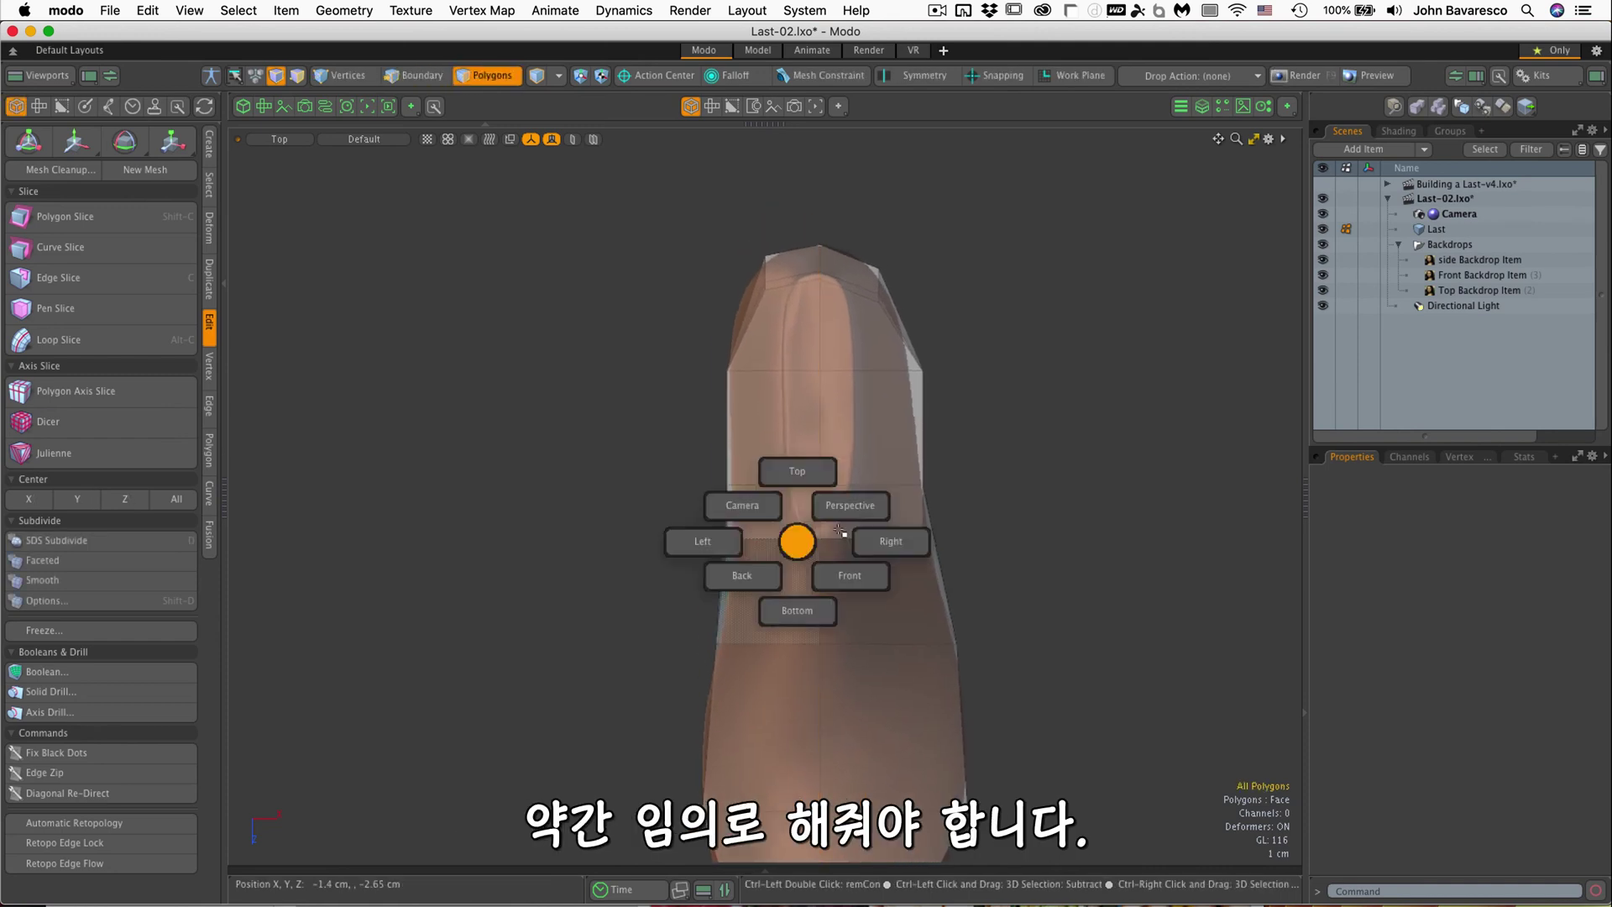
{"action": "left_click", "coordinate": [888, 541]}
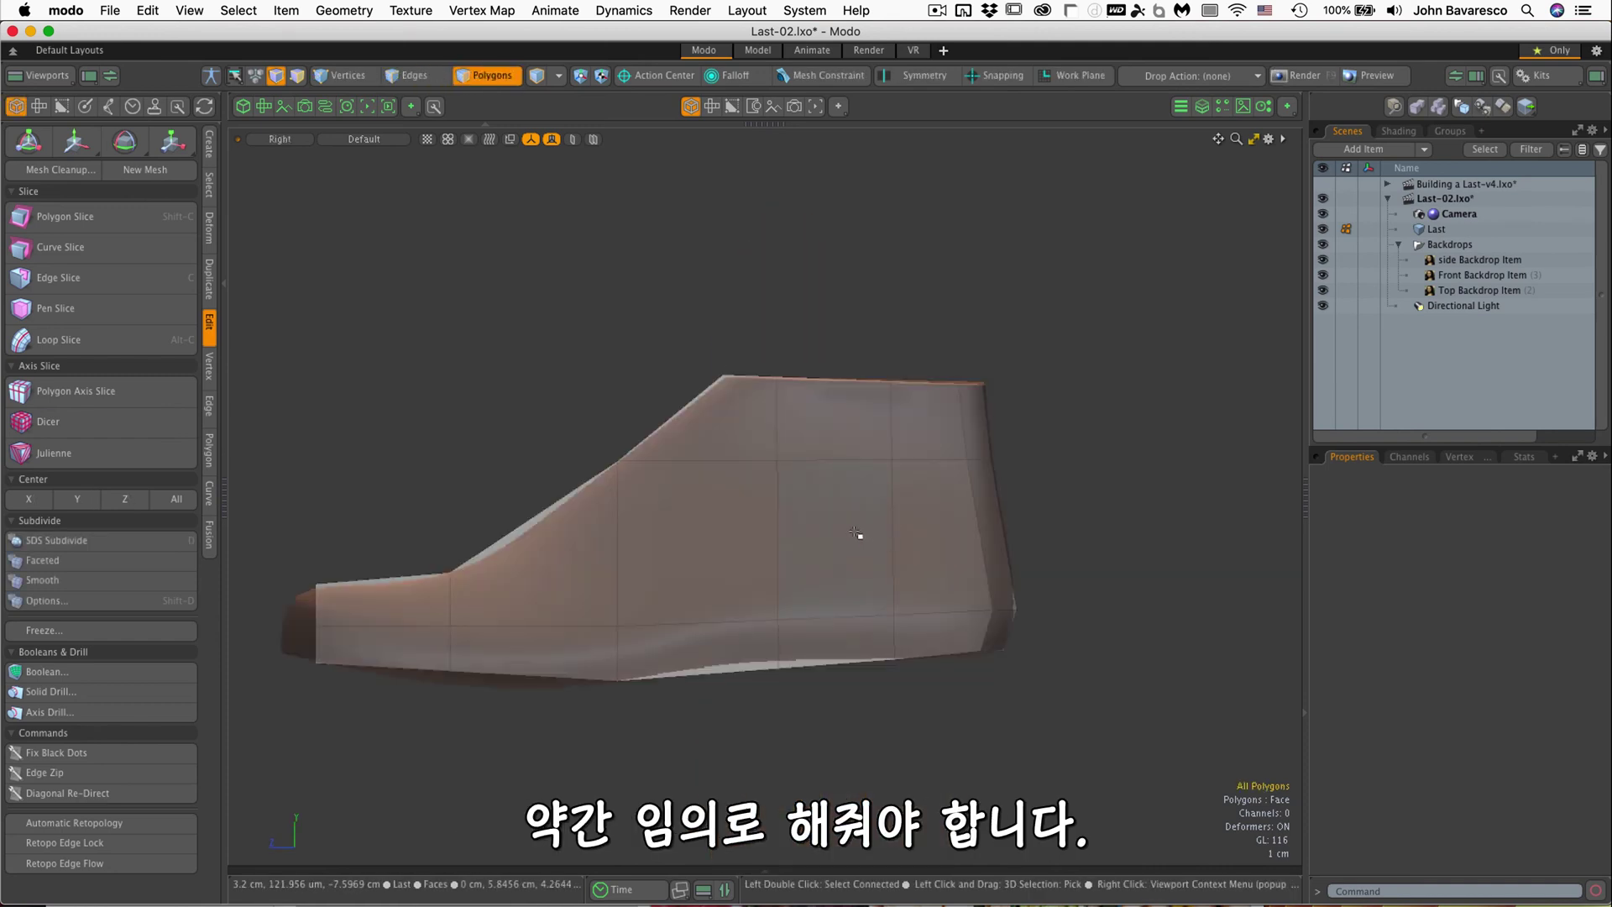
{"action": "key", "text": "ctrl+space"}
{"action": "left_click", "coordinate": [891, 475]}
{"action": "left_click_drag", "start_coordinate": [885, 492], "coordinate": [958, 653], "text": "alt"}
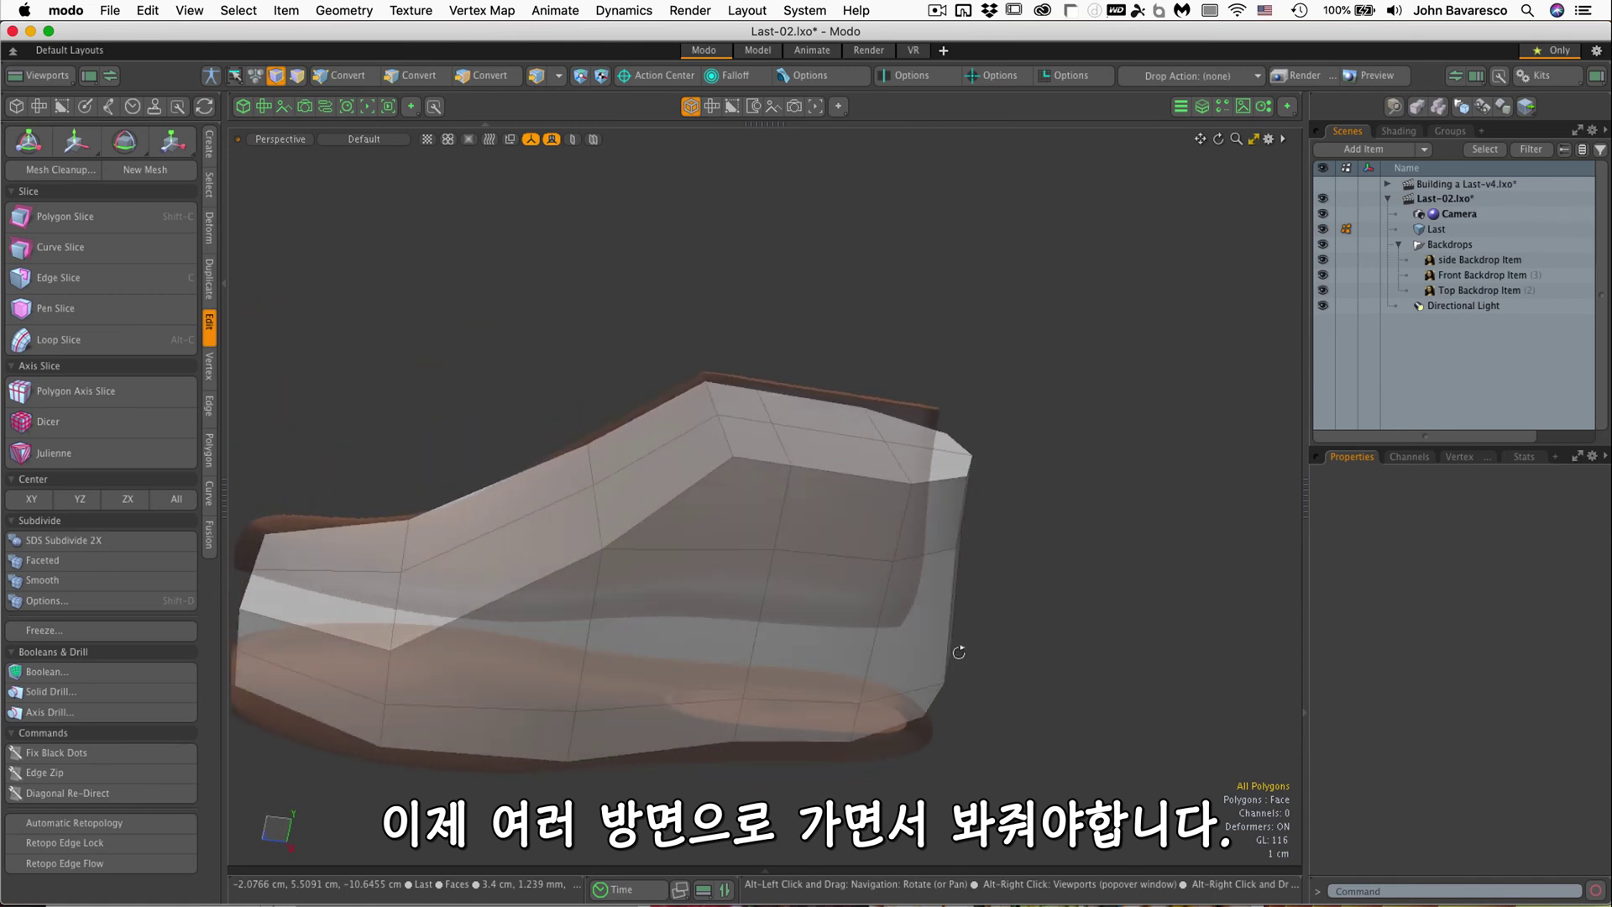
Step: In the Front view, scale the polygons at the top of the ankle narrower along X toward the backdrop's ankle width
{"action": "key", "text": "ctrl+space"}
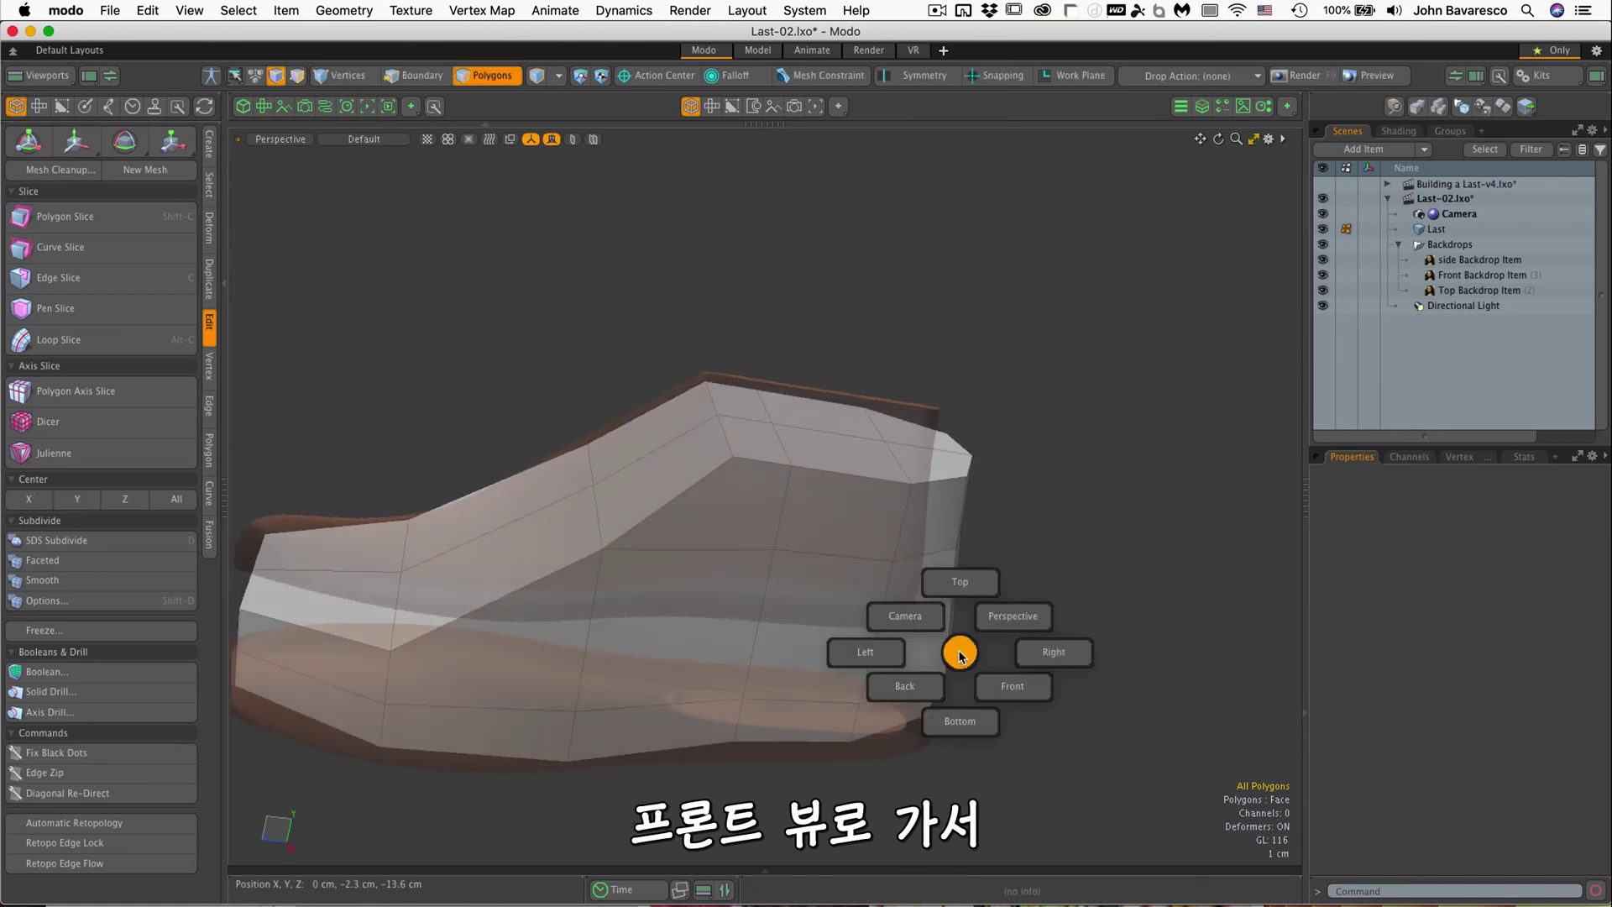
{"action": "left_click", "coordinate": [1000, 701]}
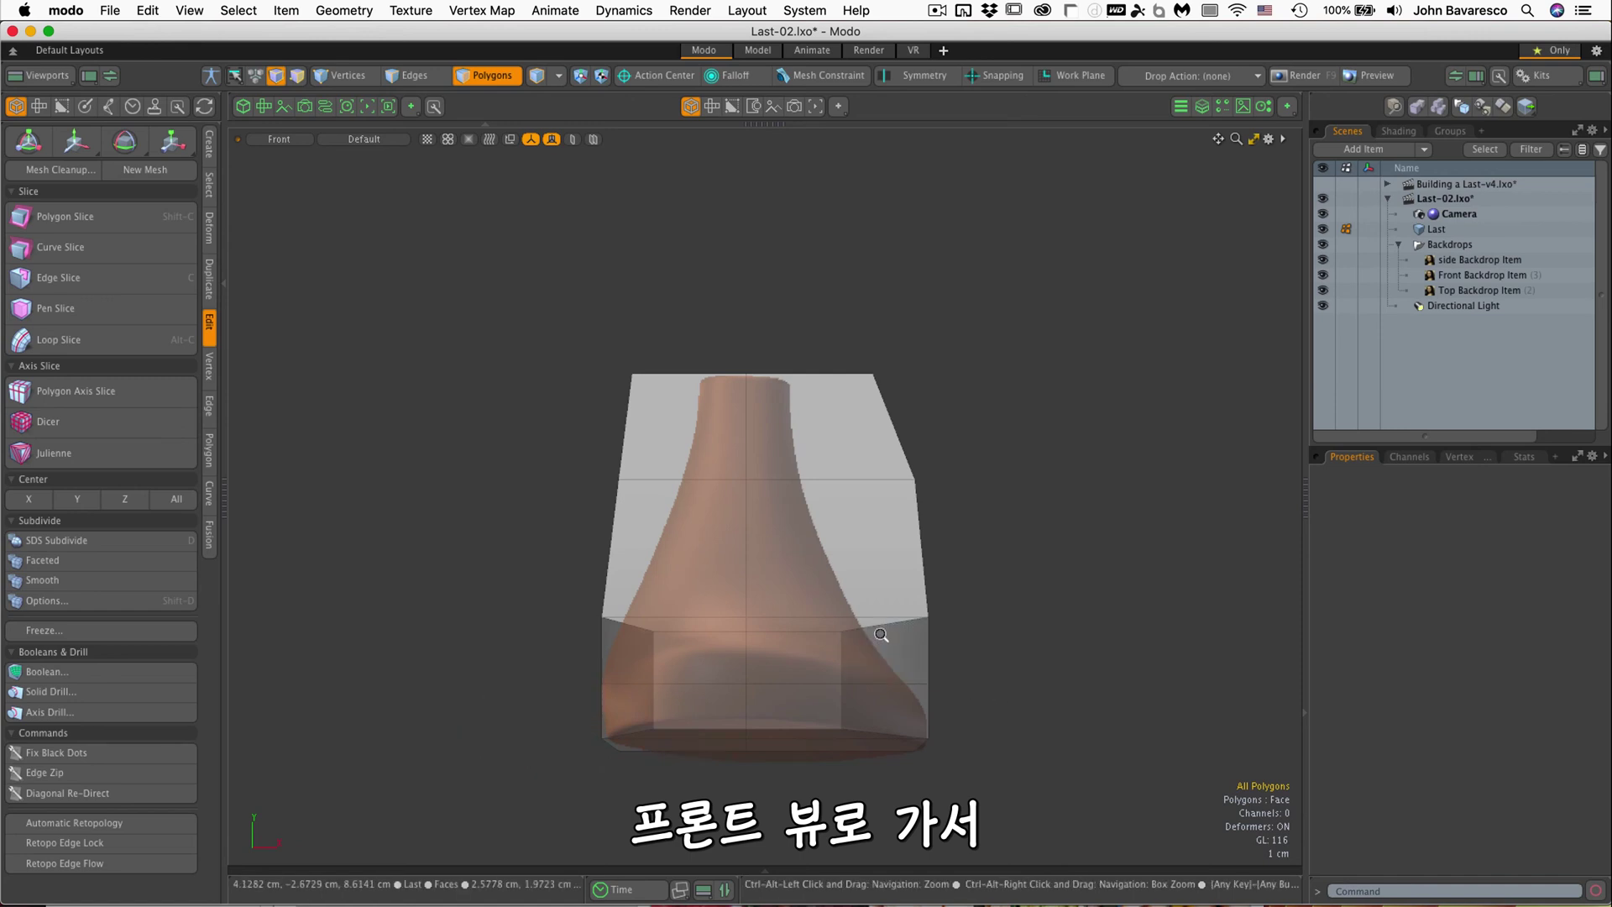
{"action": "key", "text": "1"}
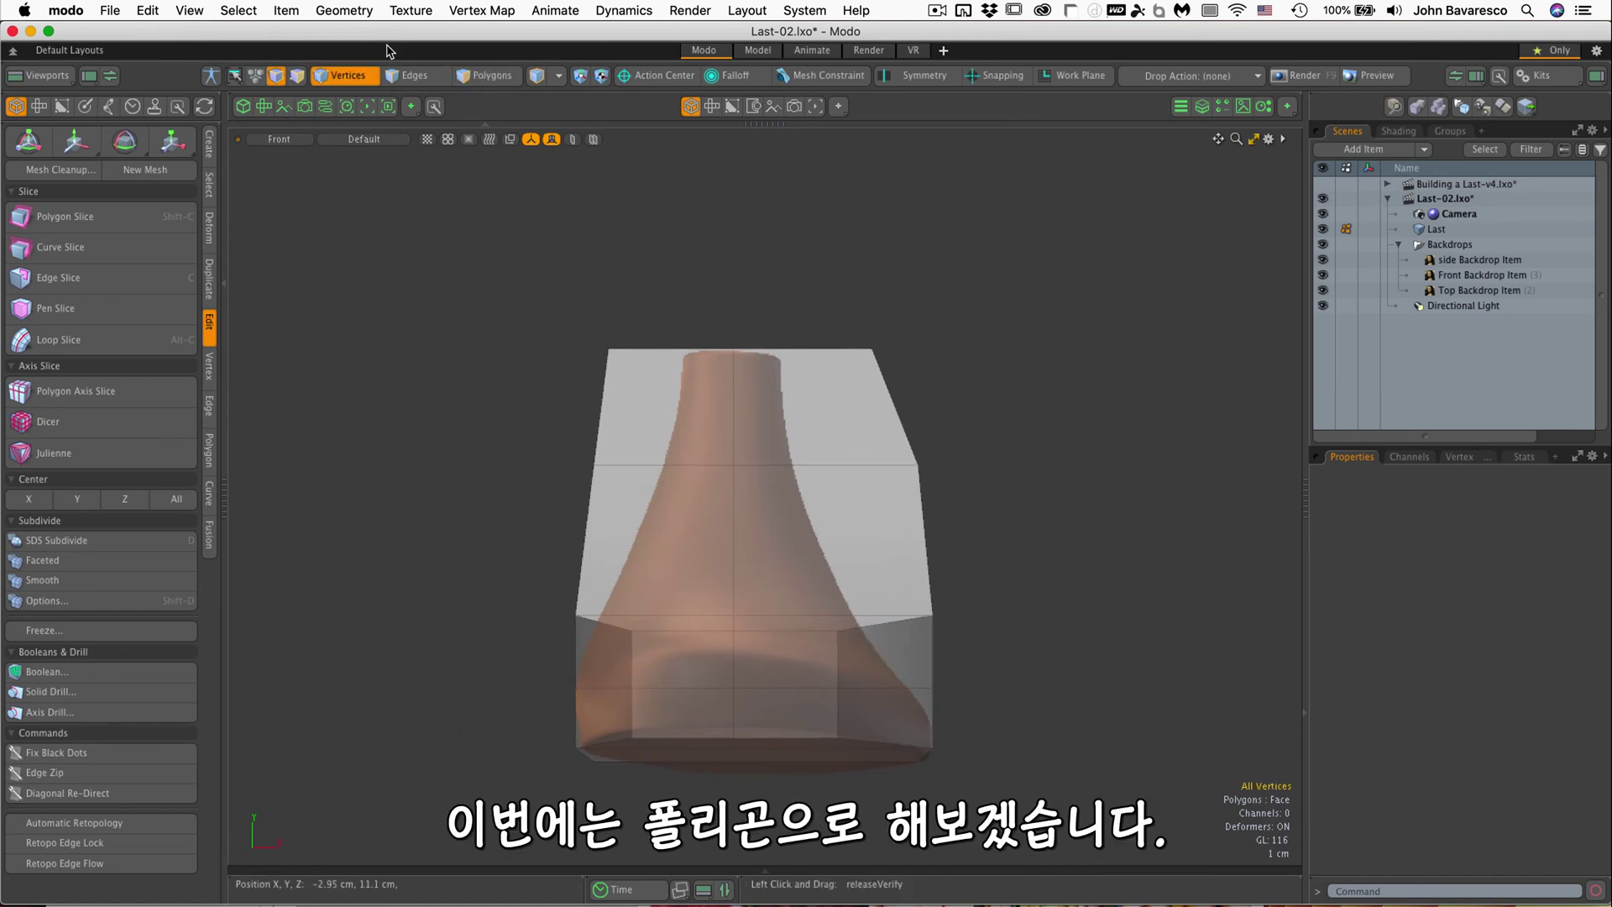
{"action": "left_click", "coordinate": [480, 77]}
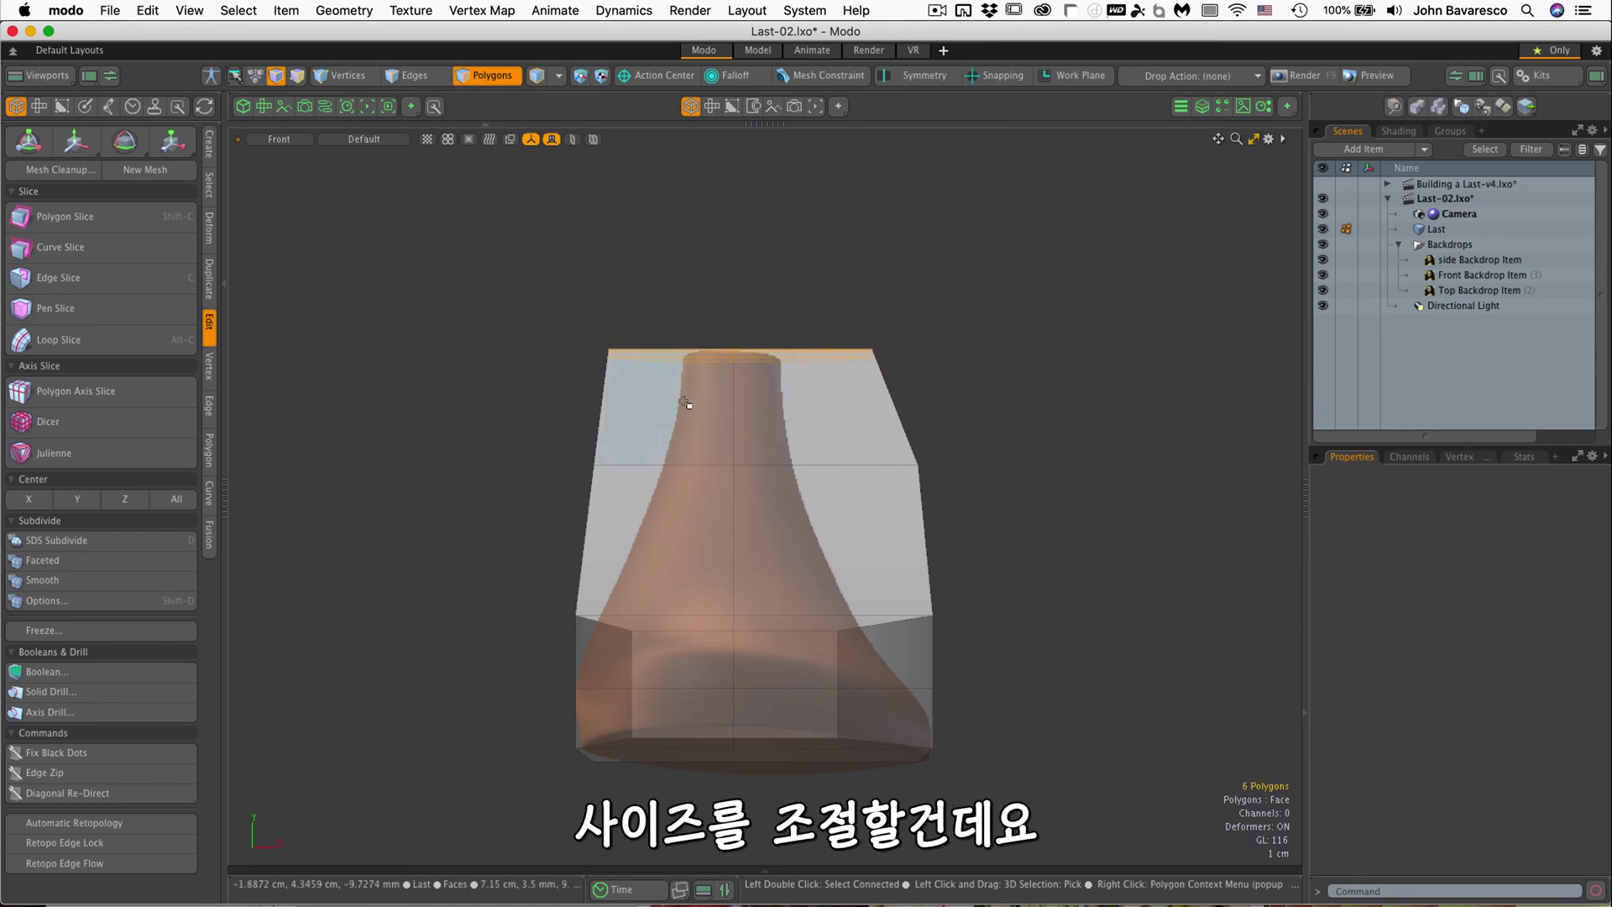
{"action": "key", "text": "r"}
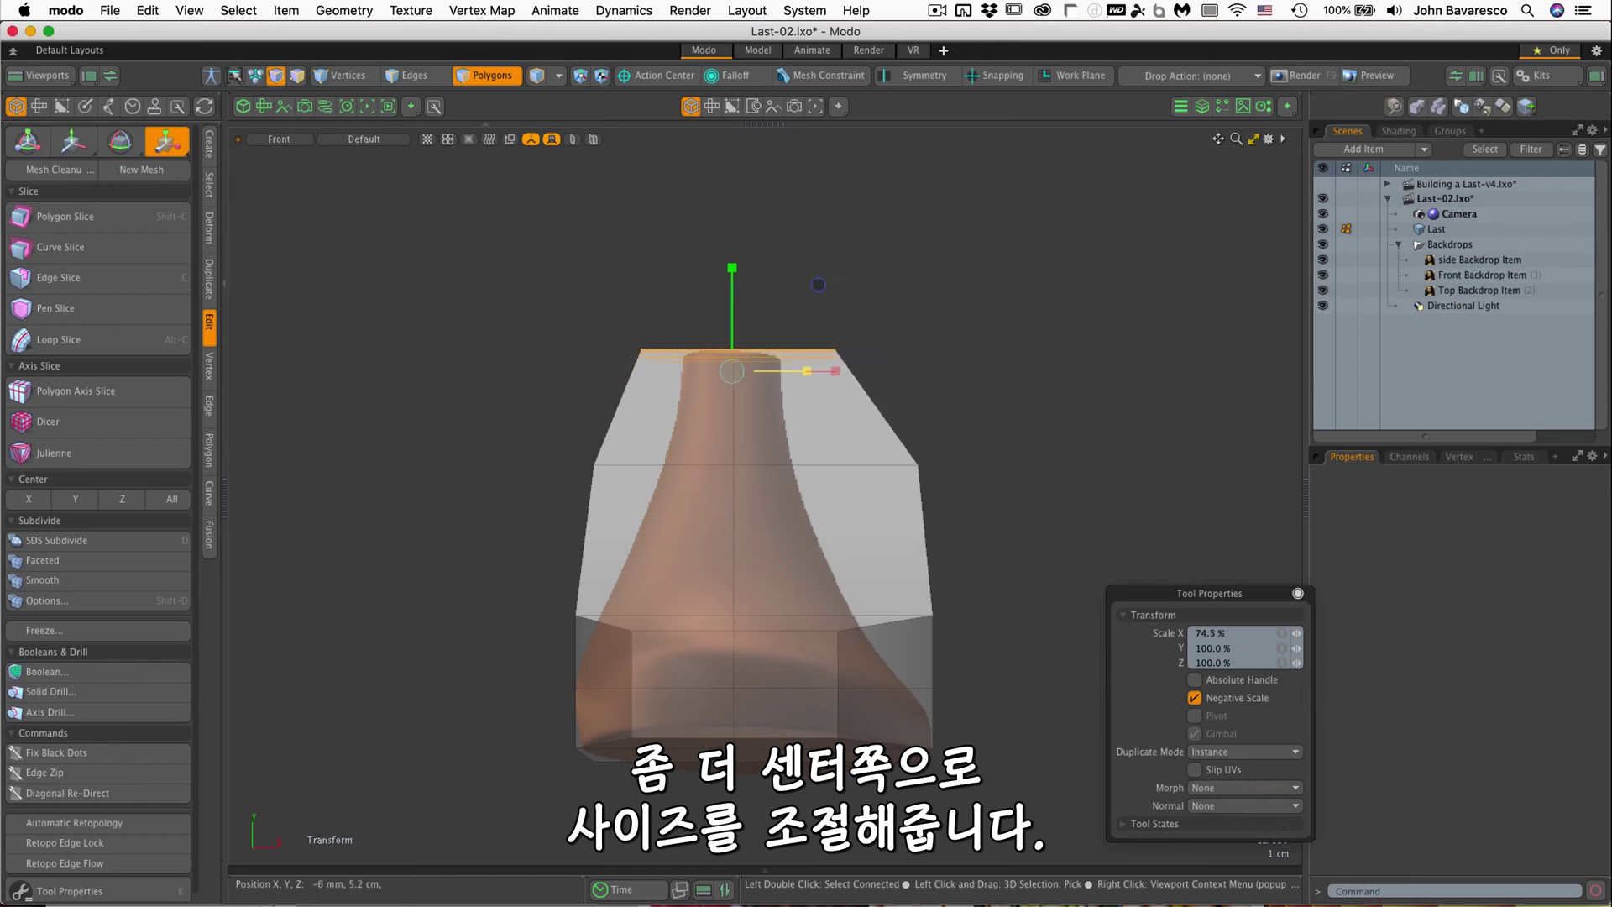
{"action": "left_click_drag", "start_coordinate": [807, 370], "coordinate": [783, 370]}
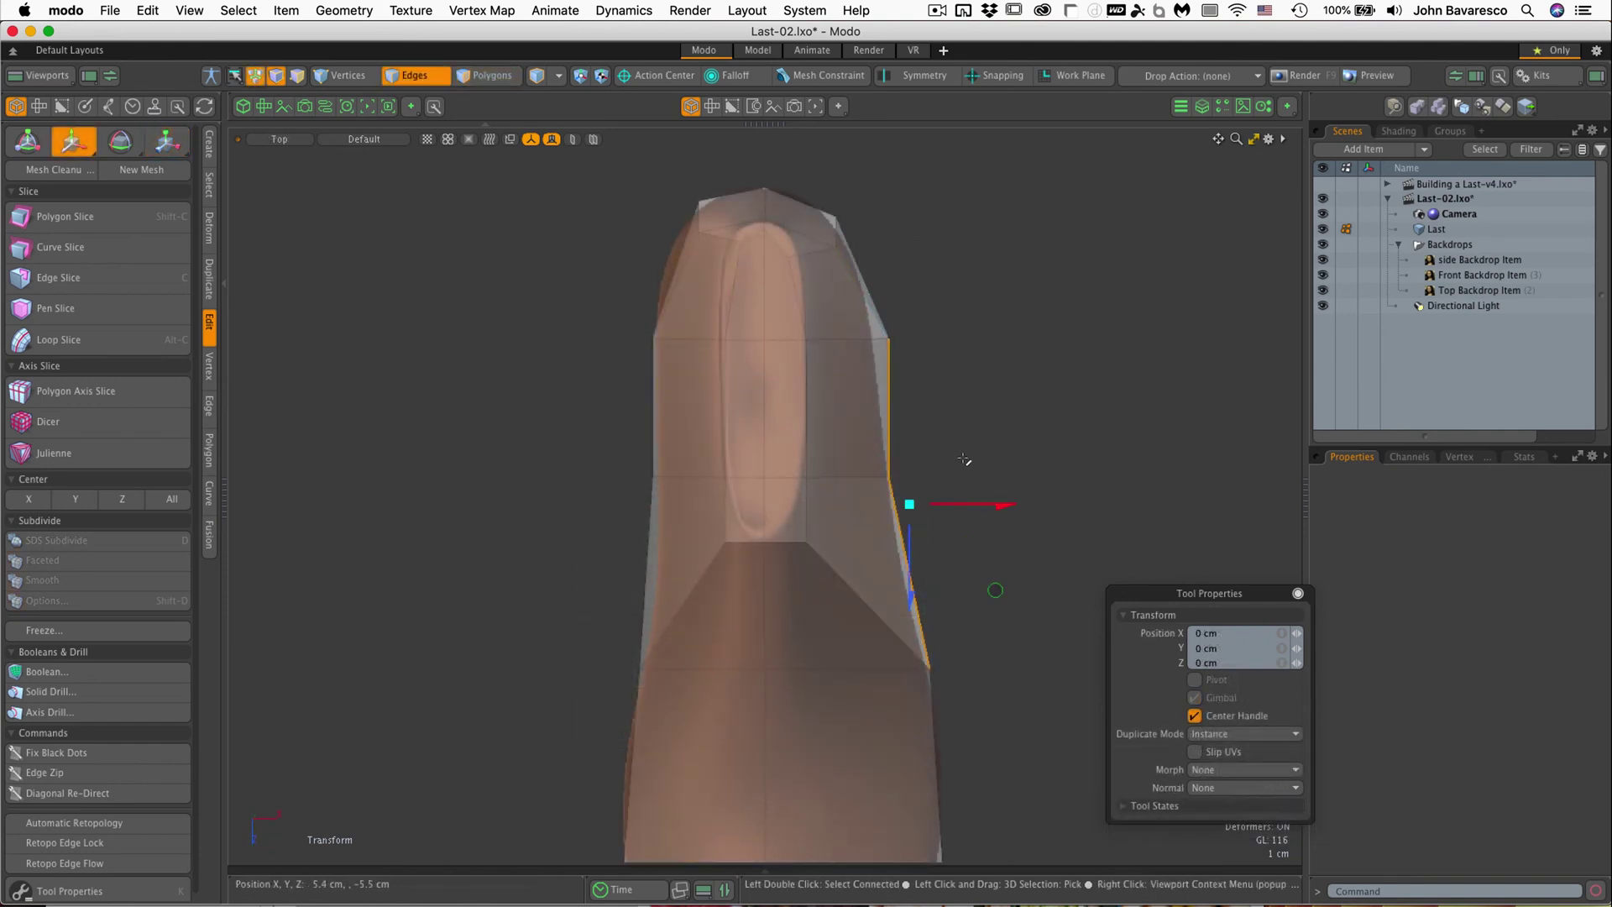
Step: Move the ankle's side edges inward along X in the Top view, and two more side edges inward in the Perspective view
{"action": "left_click_drag", "start_coordinate": [932, 504], "coordinate": [892, 504]}
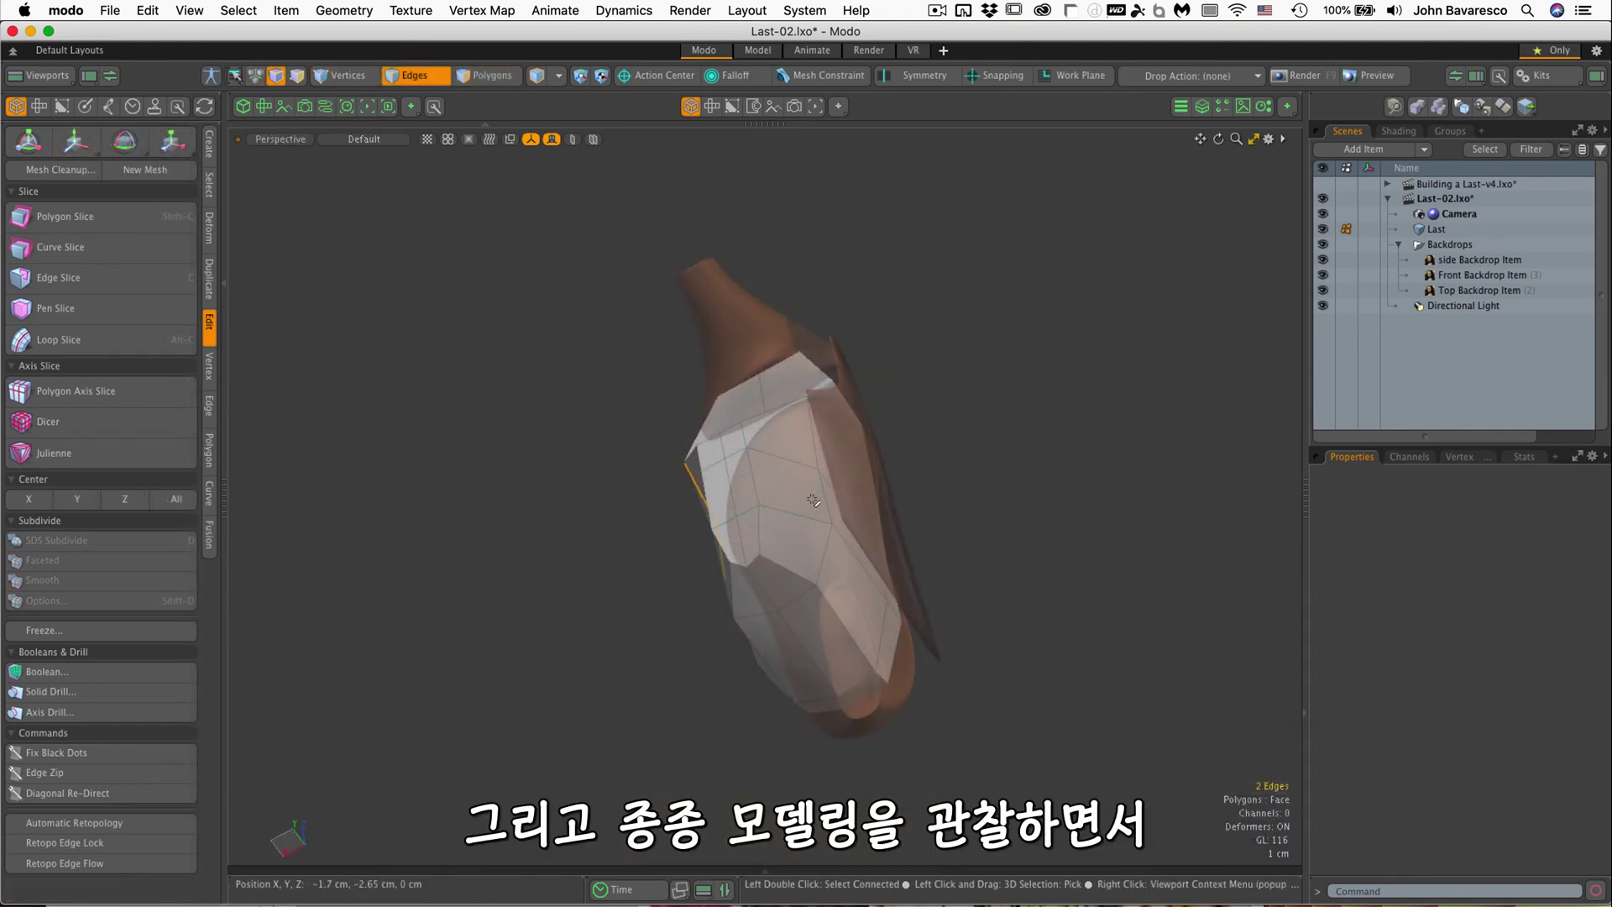
{"action": "left_click", "coordinate": [822, 496]}
{"action": "left_click", "coordinate": [811, 442], "text": "shift"}
{"action": "scroll", "coordinate": [885, 417], "scroll_direction": "up", "scroll_amount": 5}
{"action": "left_click_drag", "start_coordinate": [884, 417], "coordinate": [876, 519], "text": "alt"}
{"action": "scroll", "coordinate": [935, 460], "scroll_direction": "down", "scroll_amount": 4}
{"action": "key", "text": "w"}
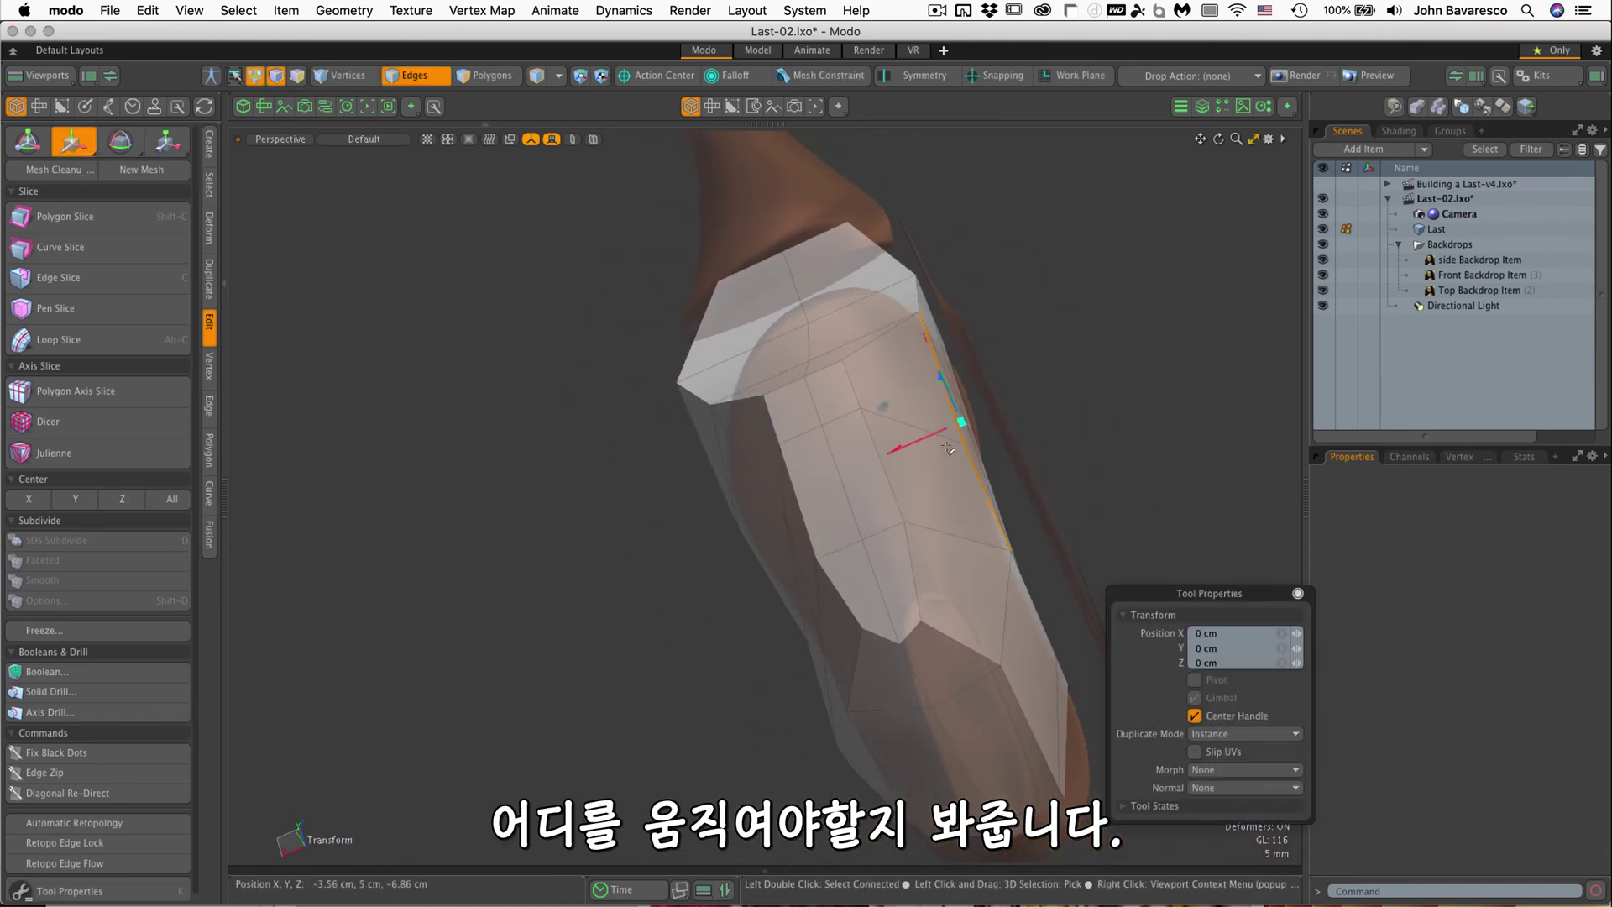
{"action": "left_click_drag", "start_coordinate": [911, 445], "coordinate": [839, 414]}
{"action": "key", "text": "space"}
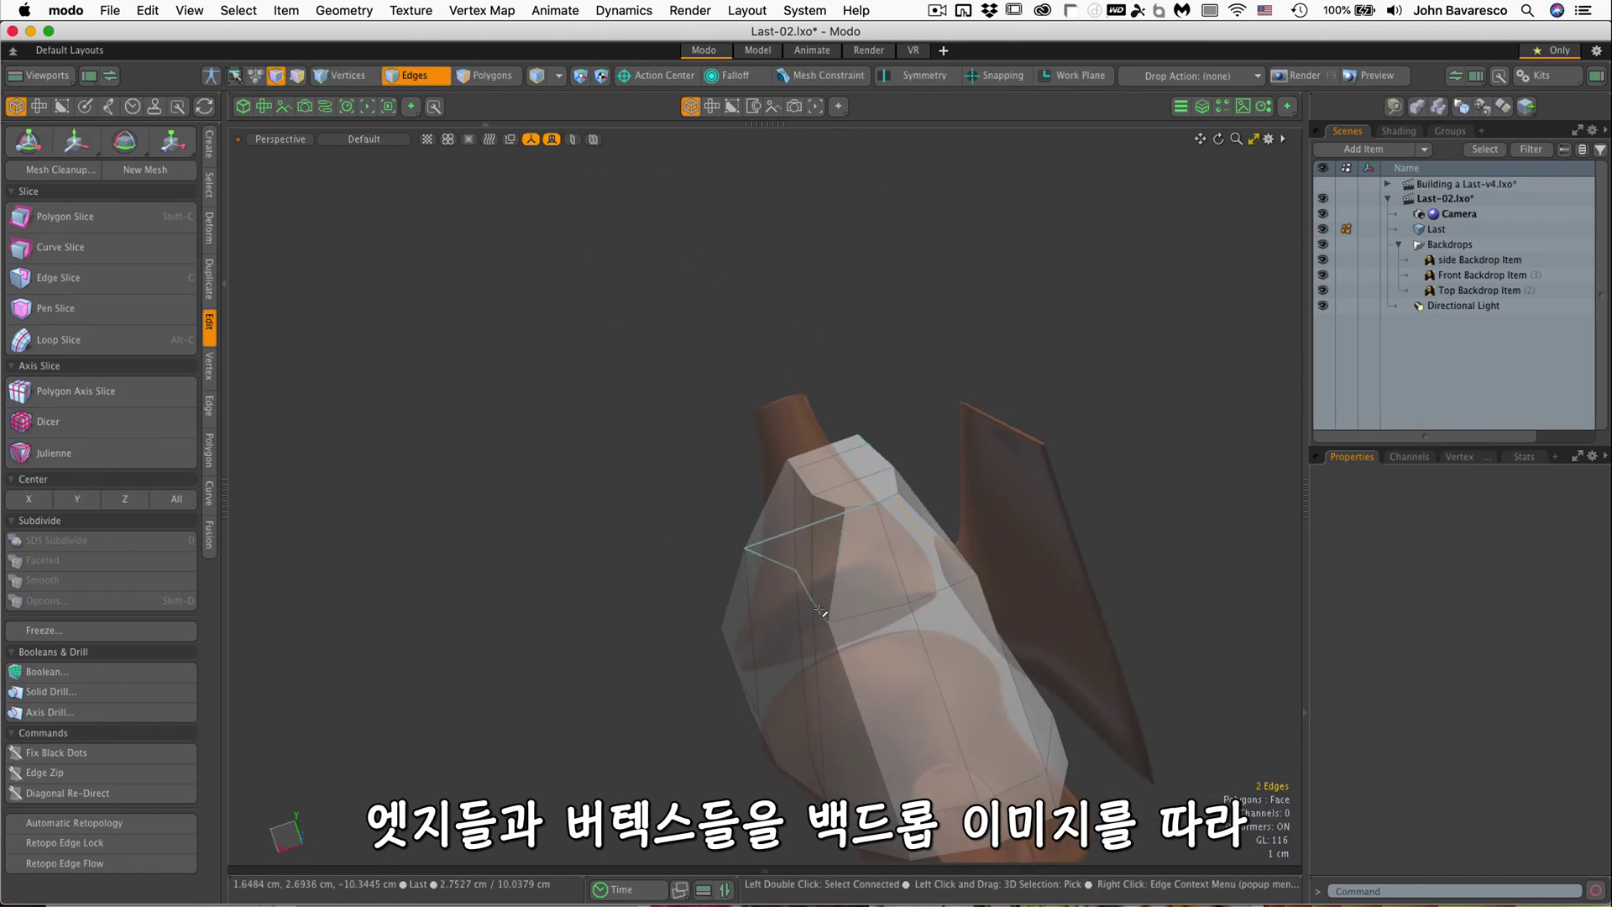
{"action": "left_click_drag", "start_coordinate": [920, 567], "coordinate": [561, 342], "text": "alt"}
{"action": "left_click", "coordinate": [797, 571], "text": "shift"}
{"action": "left_click", "coordinate": [827, 495], "text": "shift"}
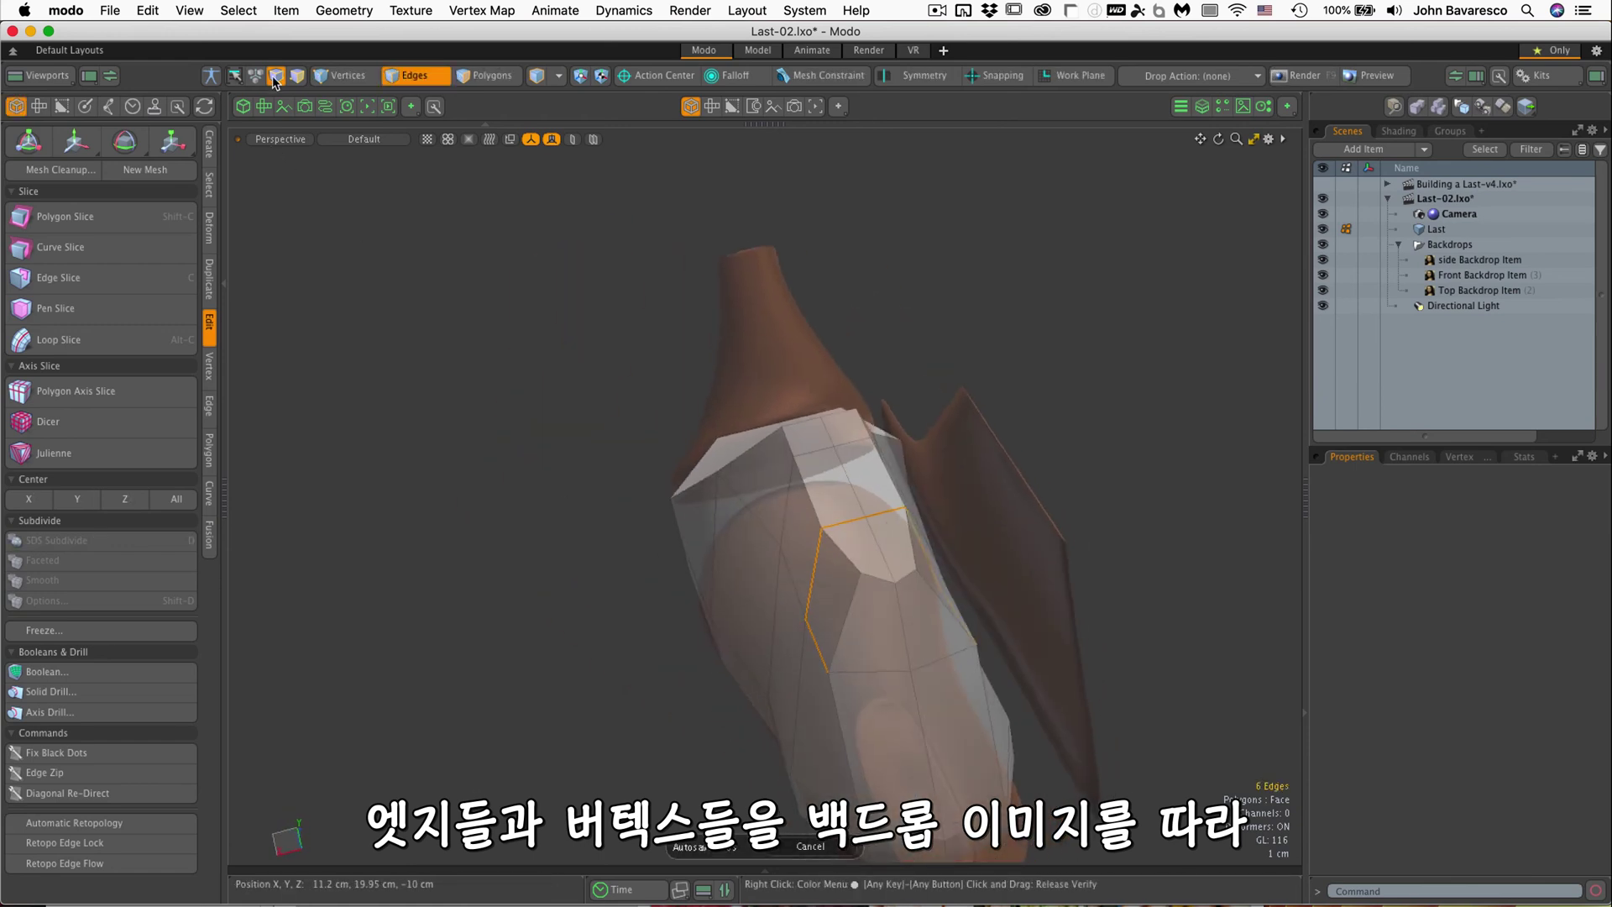
Step: Select one edge on each side of the rear ankle below the opening and scale the pair to about 81% along X
{"action": "left_click", "coordinate": [814, 641]}
{"action": "left_click_drag", "start_coordinate": [814, 643], "coordinate": [926, 760], "text": "alt"}
{"action": "left_click", "coordinate": [906, 637], "text": "shift"}
{"action": "key", "text": "ctrl+space"}
{"action": "left_click", "coordinate": [926, 681]}
{"action": "scroll", "coordinate": [688, 435], "scroll_direction": "up", "scroll_amount": 1}
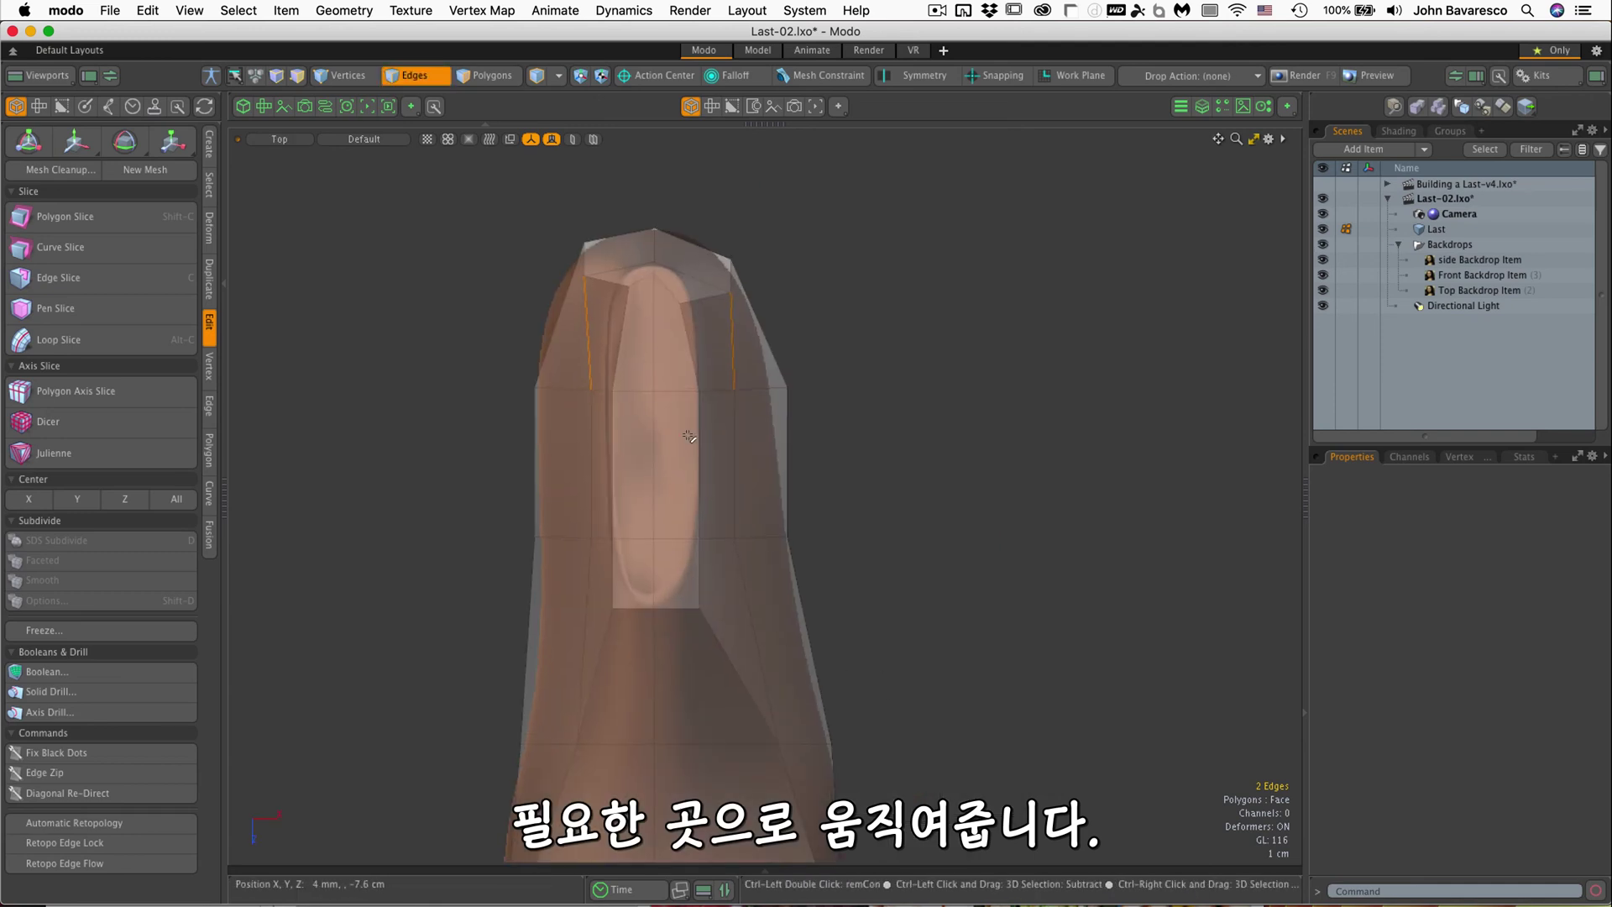
{"action": "key", "text": "ctrl+space"}
{"action": "left_click", "coordinate": [759, 398]}
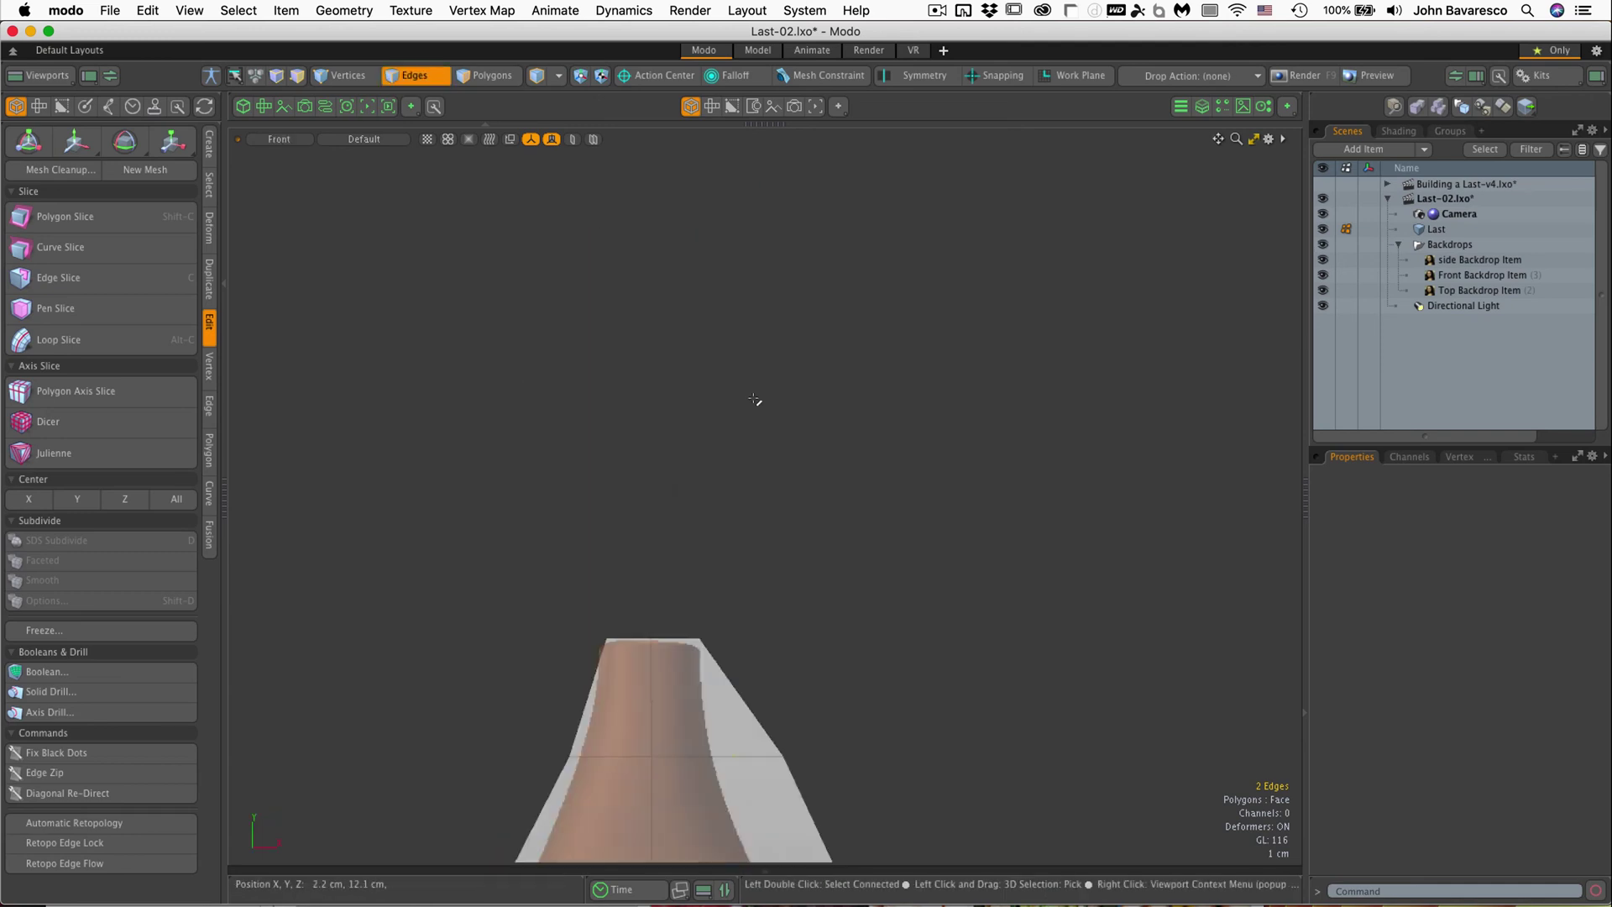
{"action": "scroll", "coordinate": [725, 505], "scroll_direction": "down", "scroll_amount": 3}
{"action": "key", "text": "r"}
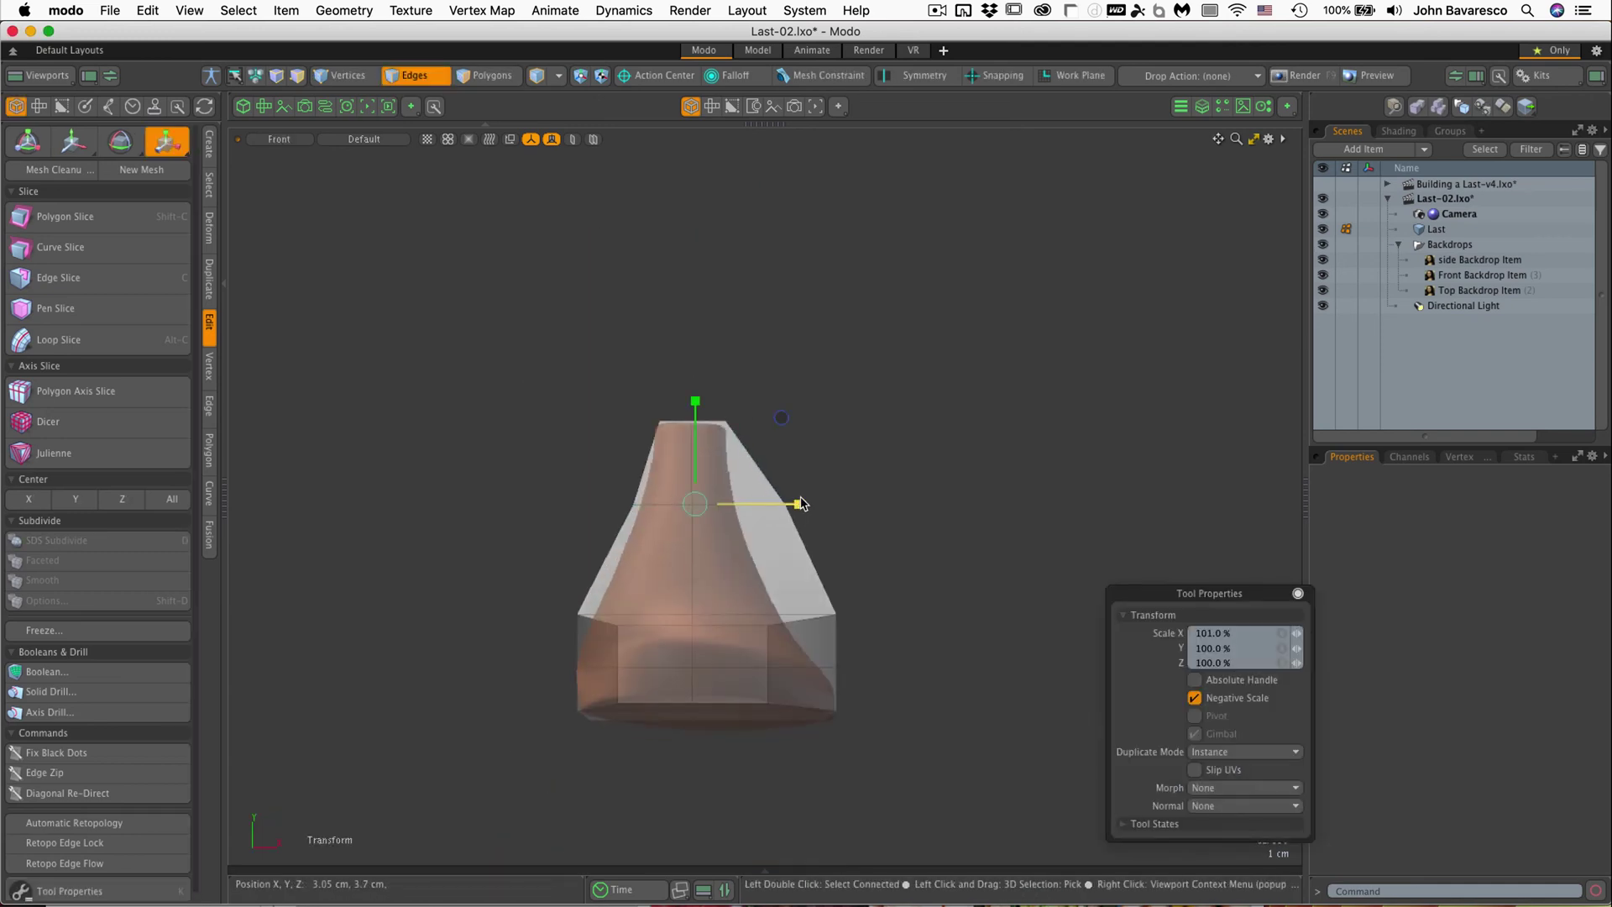
{"action": "key", "text": "q"}
{"action": "key", "text": "ctrl+space"}
{"action": "left_click", "coordinate": [740, 460]}
{"action": "key", "text": "r"}
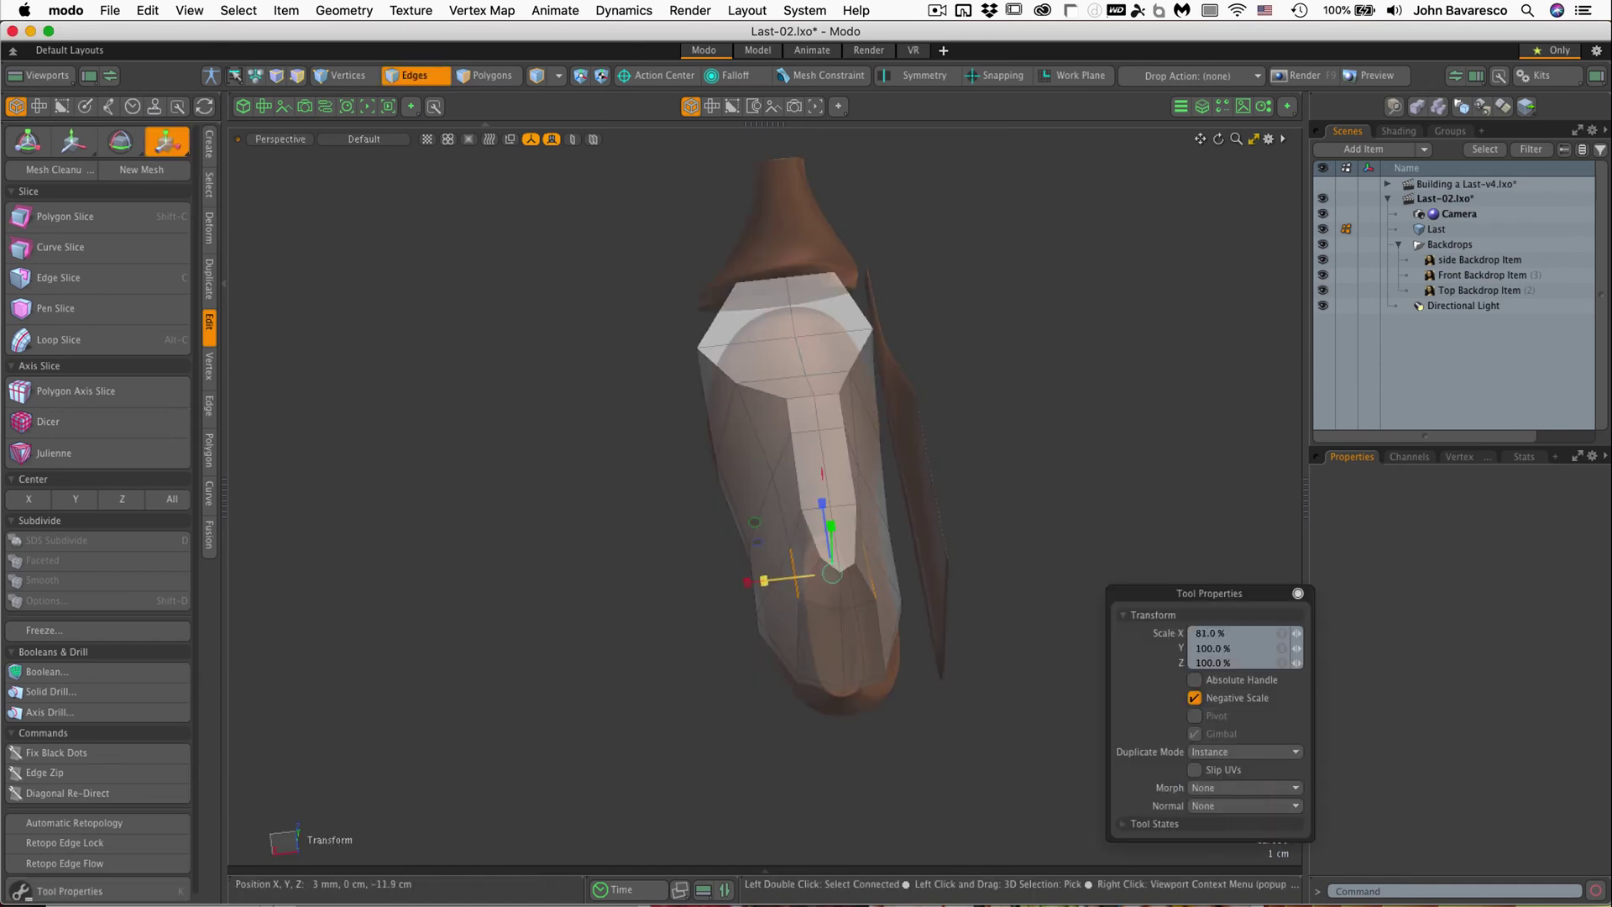
{"action": "key", "text": "q"}
{"action": "scroll", "coordinate": [1040, 586], "scroll_direction": "up", "scroll_amount": 5}
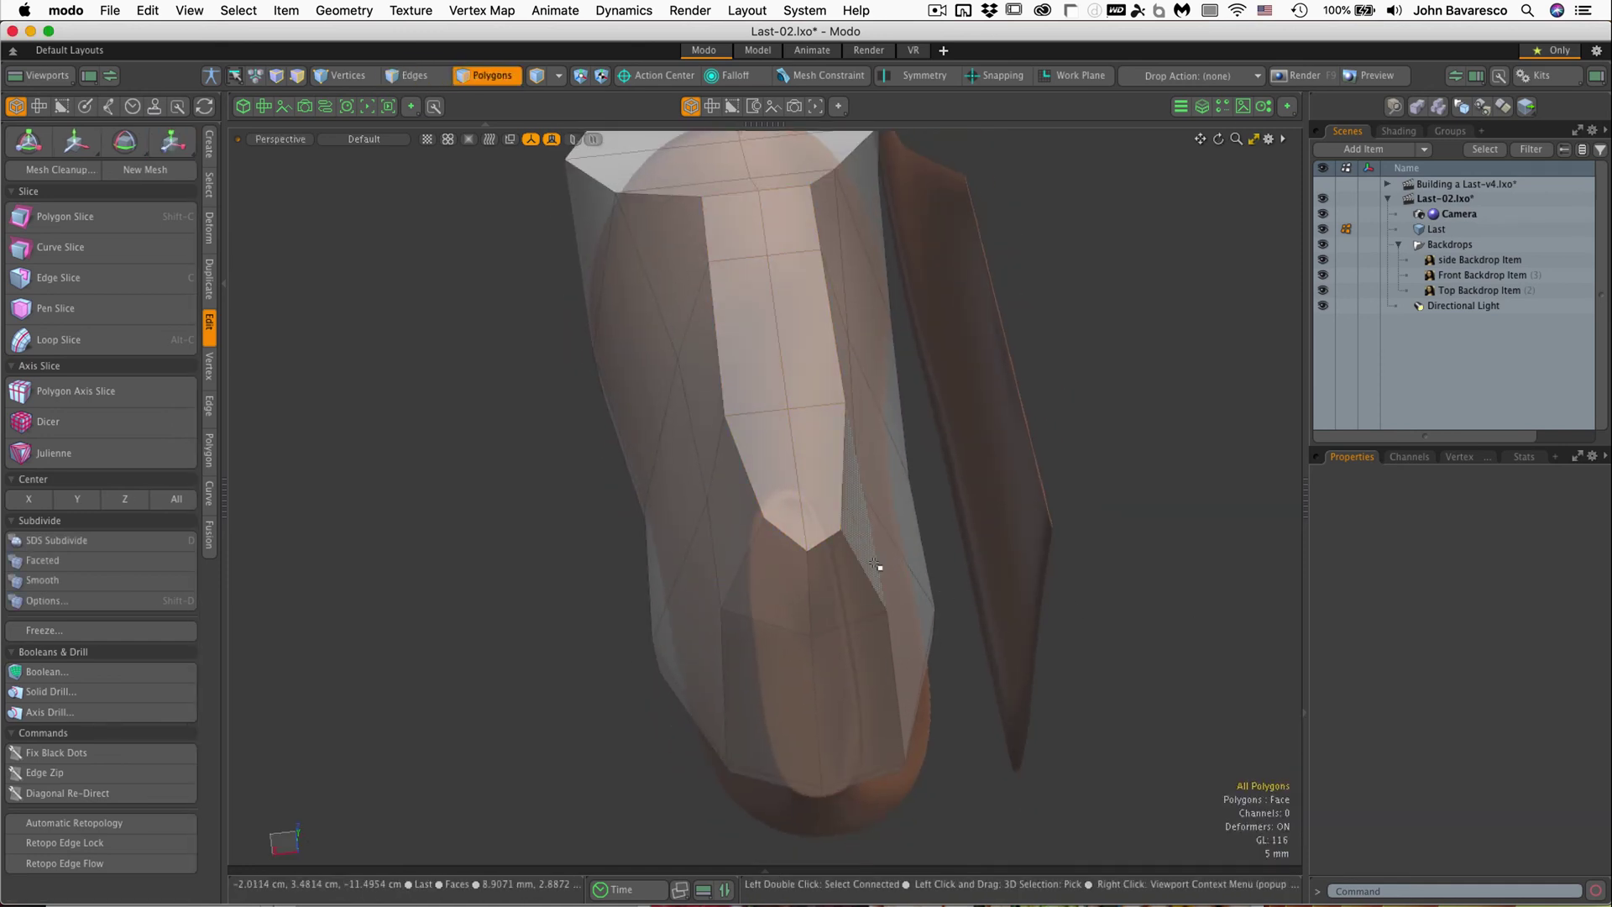
{"action": "key", "text": "w"}
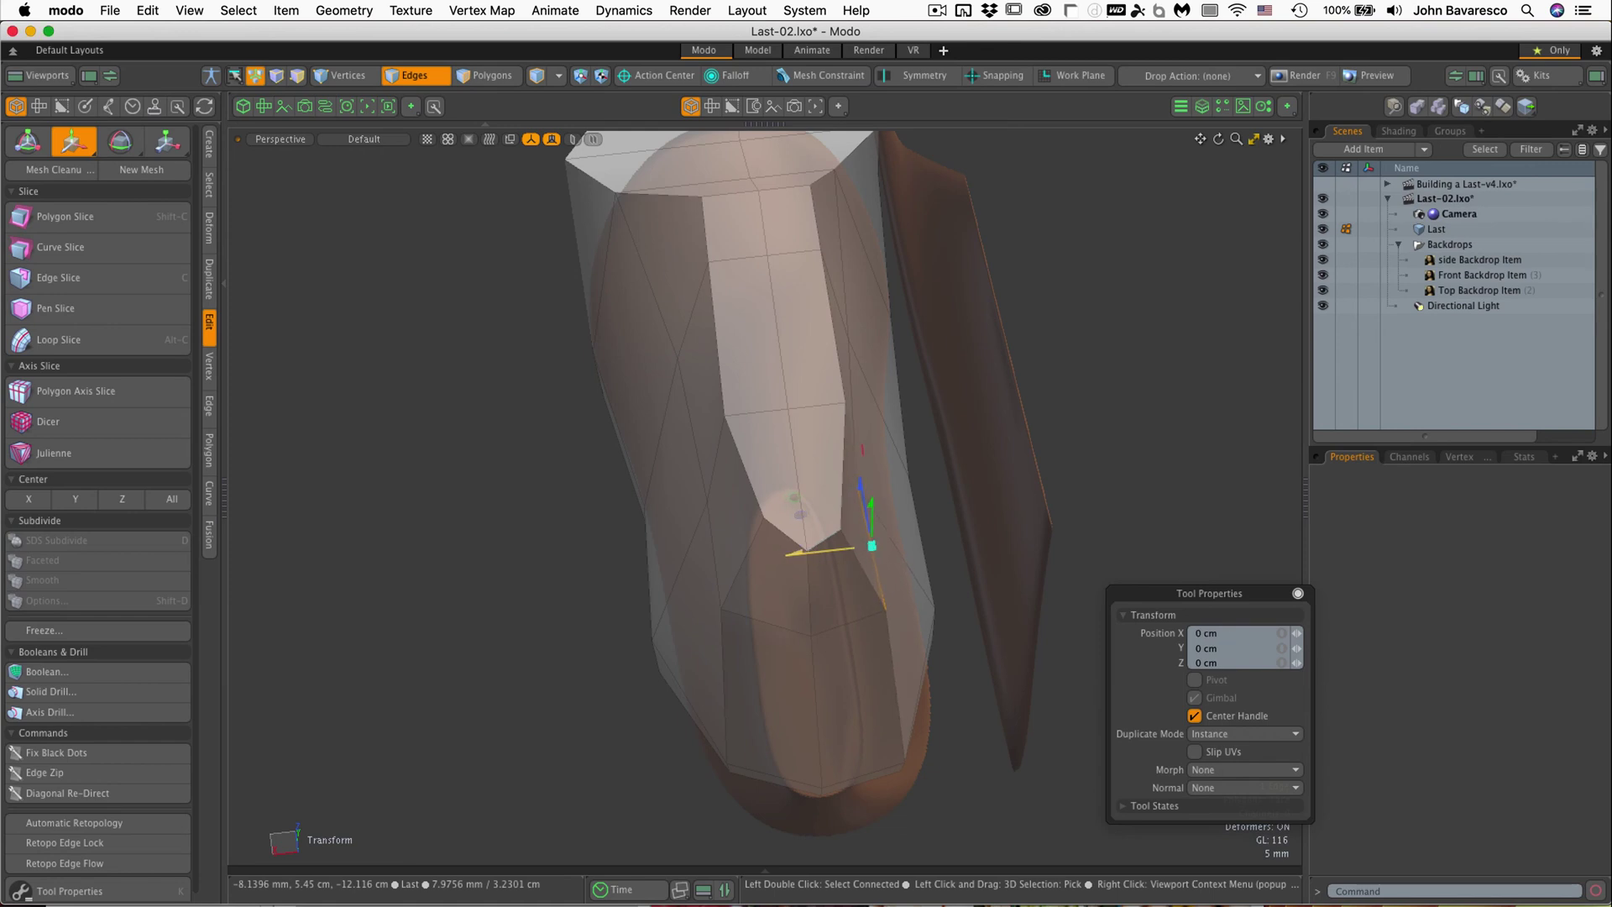
{"action": "key", "text": "q"}
{"action": "left_click", "coordinate": [1053, 560]}
Step: Move one vertex on each side of the heel, just below the ankle opening, inward along X in the Perspective view
{"action": "key", "text": "1"}
{"action": "left_click", "coordinate": [885, 608]}
{"action": "key", "text": "w"}
{"action": "left_click_drag", "start_coordinate": [810, 620], "coordinate": [750, 401]}
{"action": "scroll", "coordinate": [760, 621], "scroll_direction": "down", "scroll_amount": 5}
{"action": "key", "text": "q"}
{"action": "left_click", "coordinate": [741, 573]}
{"action": "key", "text": "w"}
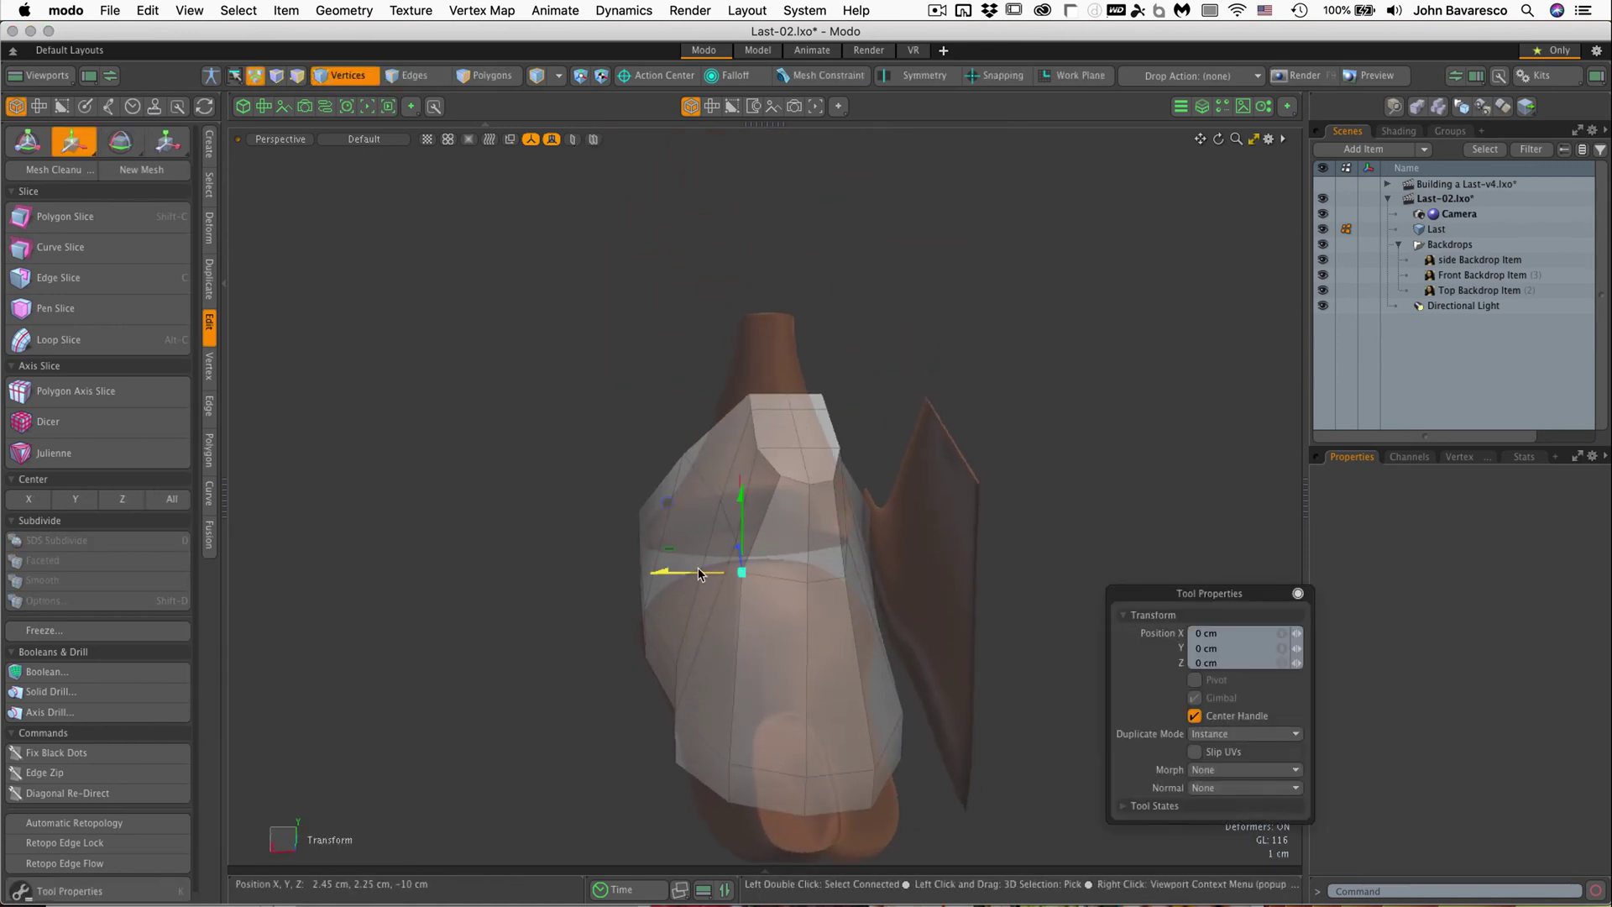
{"action": "left_click_drag", "start_coordinate": [698, 573], "coordinate": [806, 450]}
{"action": "key", "text": "q"}
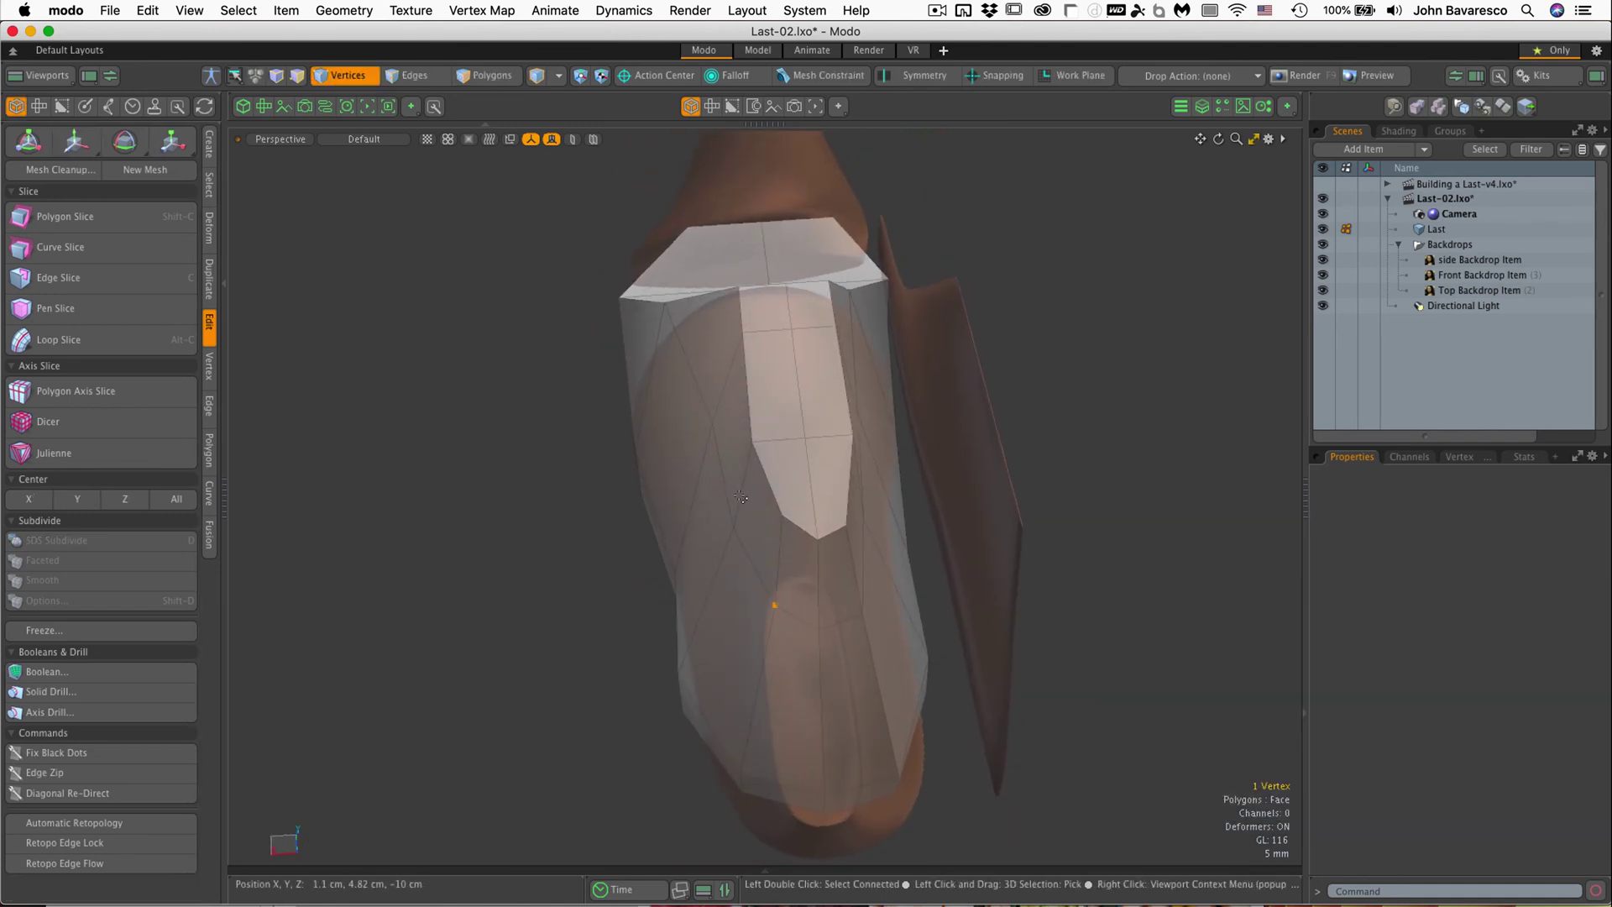
Step: In the Front view, move the vertex at the forefoot's protruding upper side 6.4 mm inward along X to follow the backdrop
{"action": "key", "text": "2"}
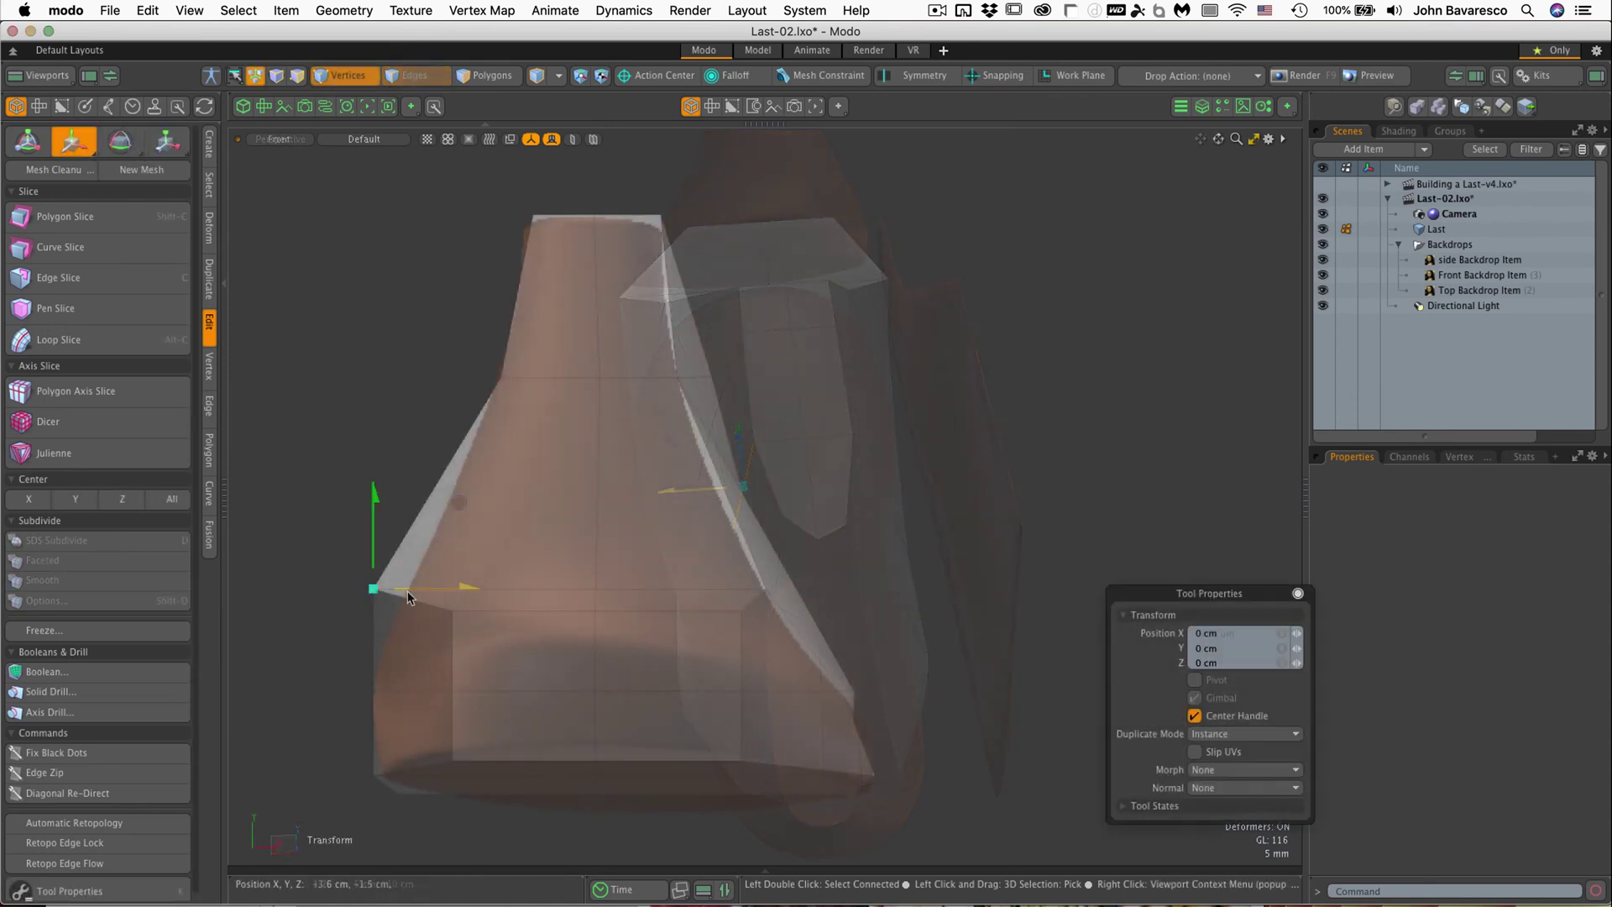
{"action": "left_click_drag", "start_coordinate": [468, 587], "coordinate": [505, 587]}
{"action": "scroll", "coordinate": [514, 619], "scroll_direction": "down", "scroll_amount": 3}
{"action": "left_click_drag", "start_coordinate": [557, 646], "coordinate": [608, 644], "text": "alt+shift"}
Step: In the Right view, select the sole vertices under the arch and raise them 2.5 mm along Y to follow the side backdrop
{"action": "key", "text": "ctrl+space"}
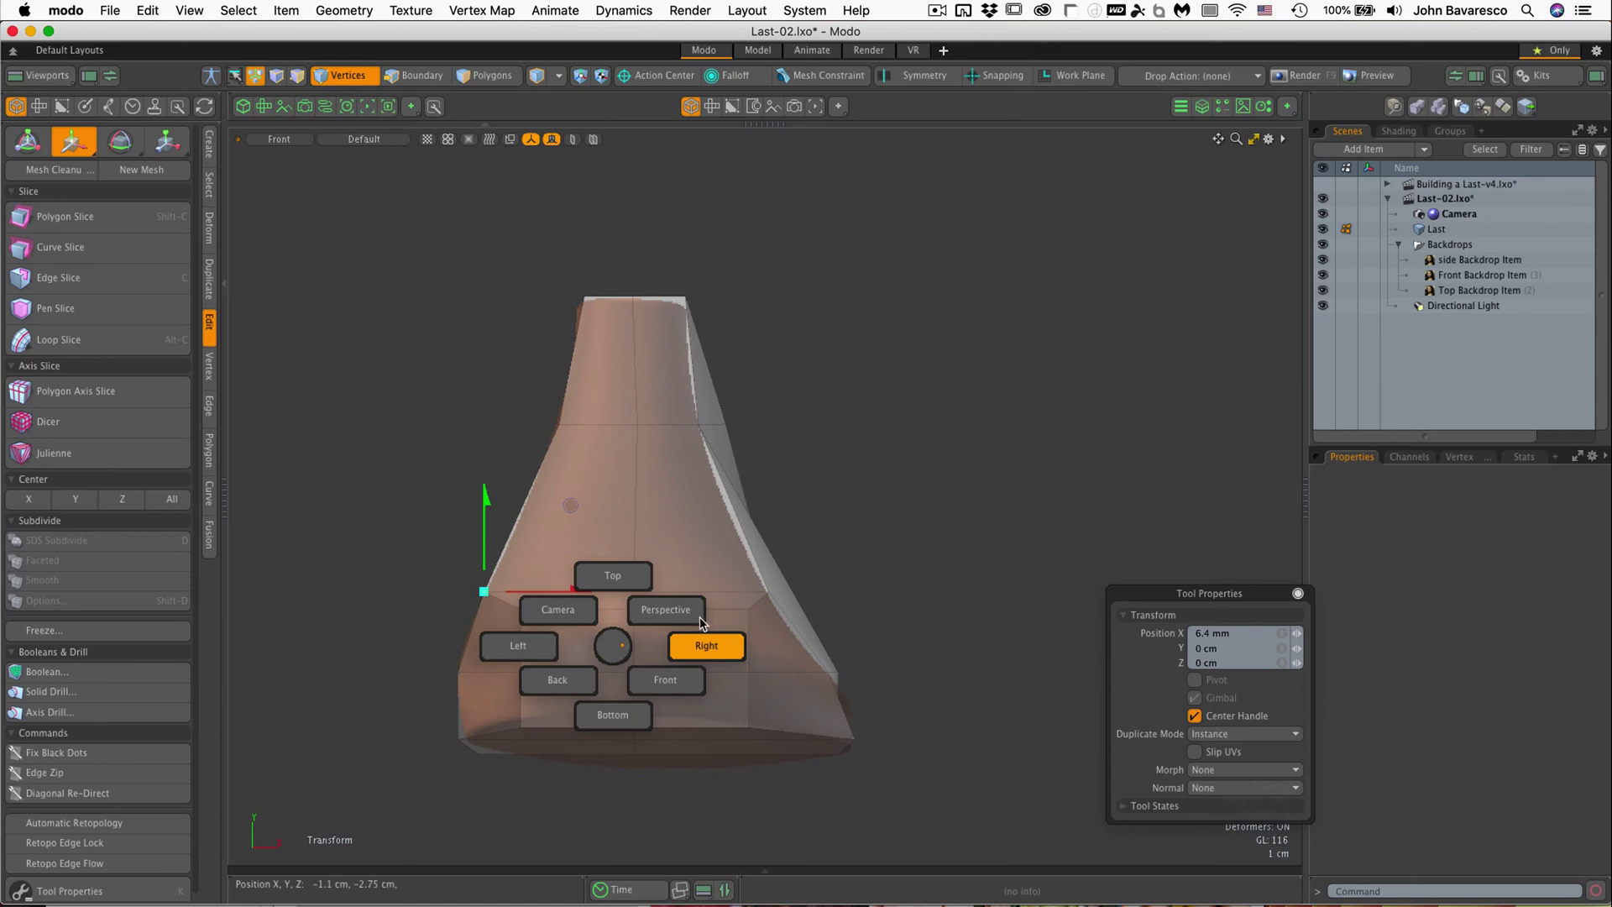
{"action": "left_click", "coordinate": [707, 646]}
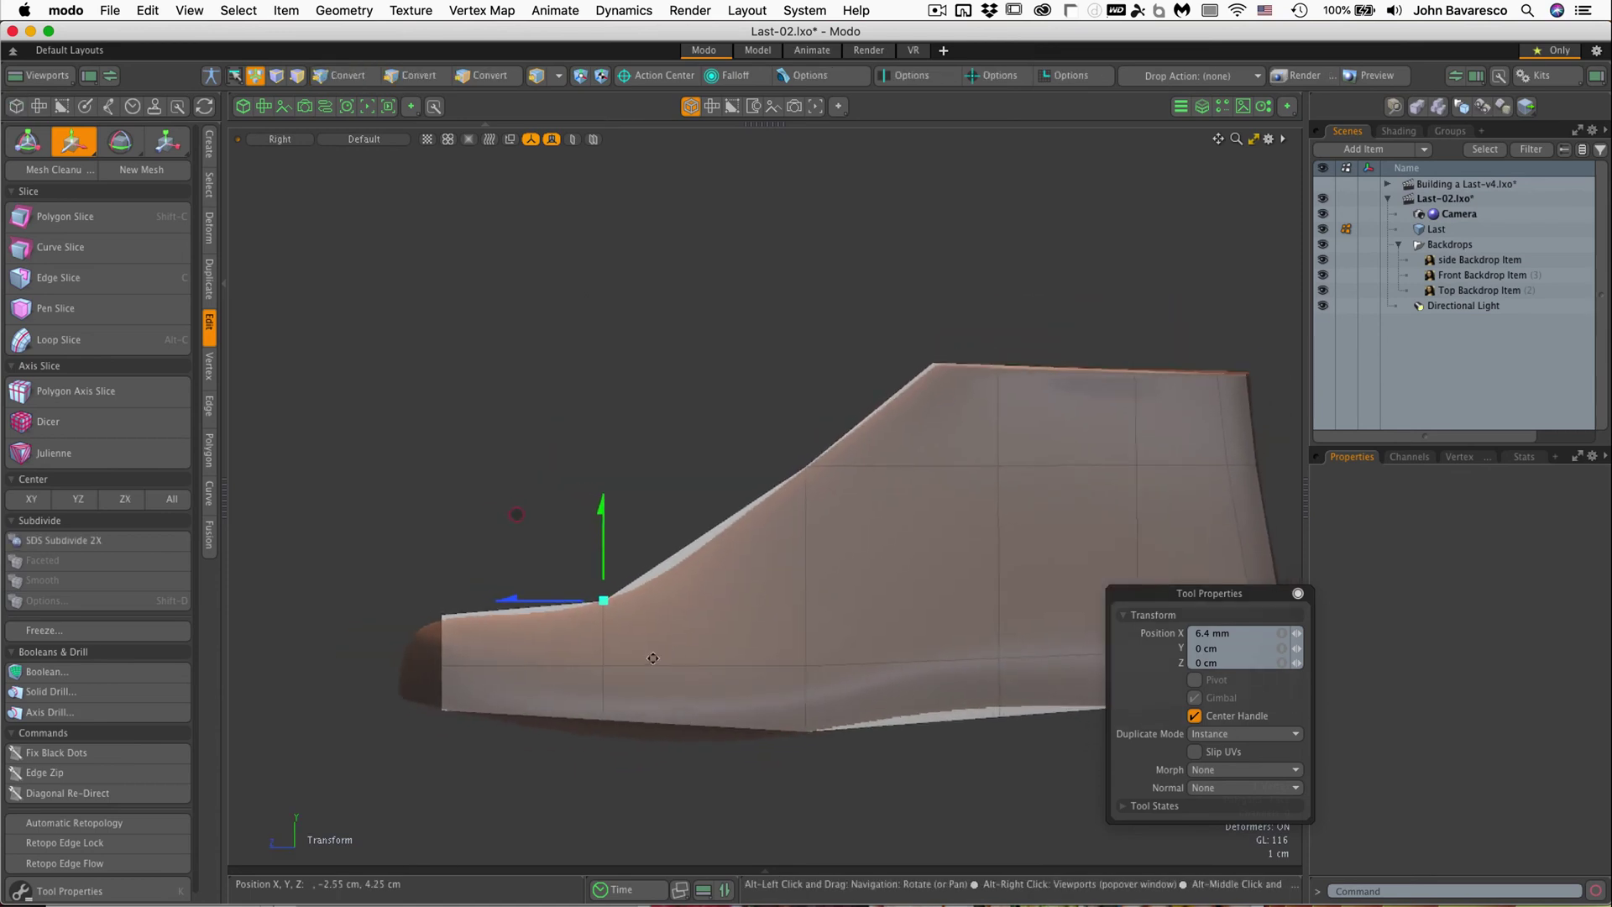
{"action": "key", "text": "space"}
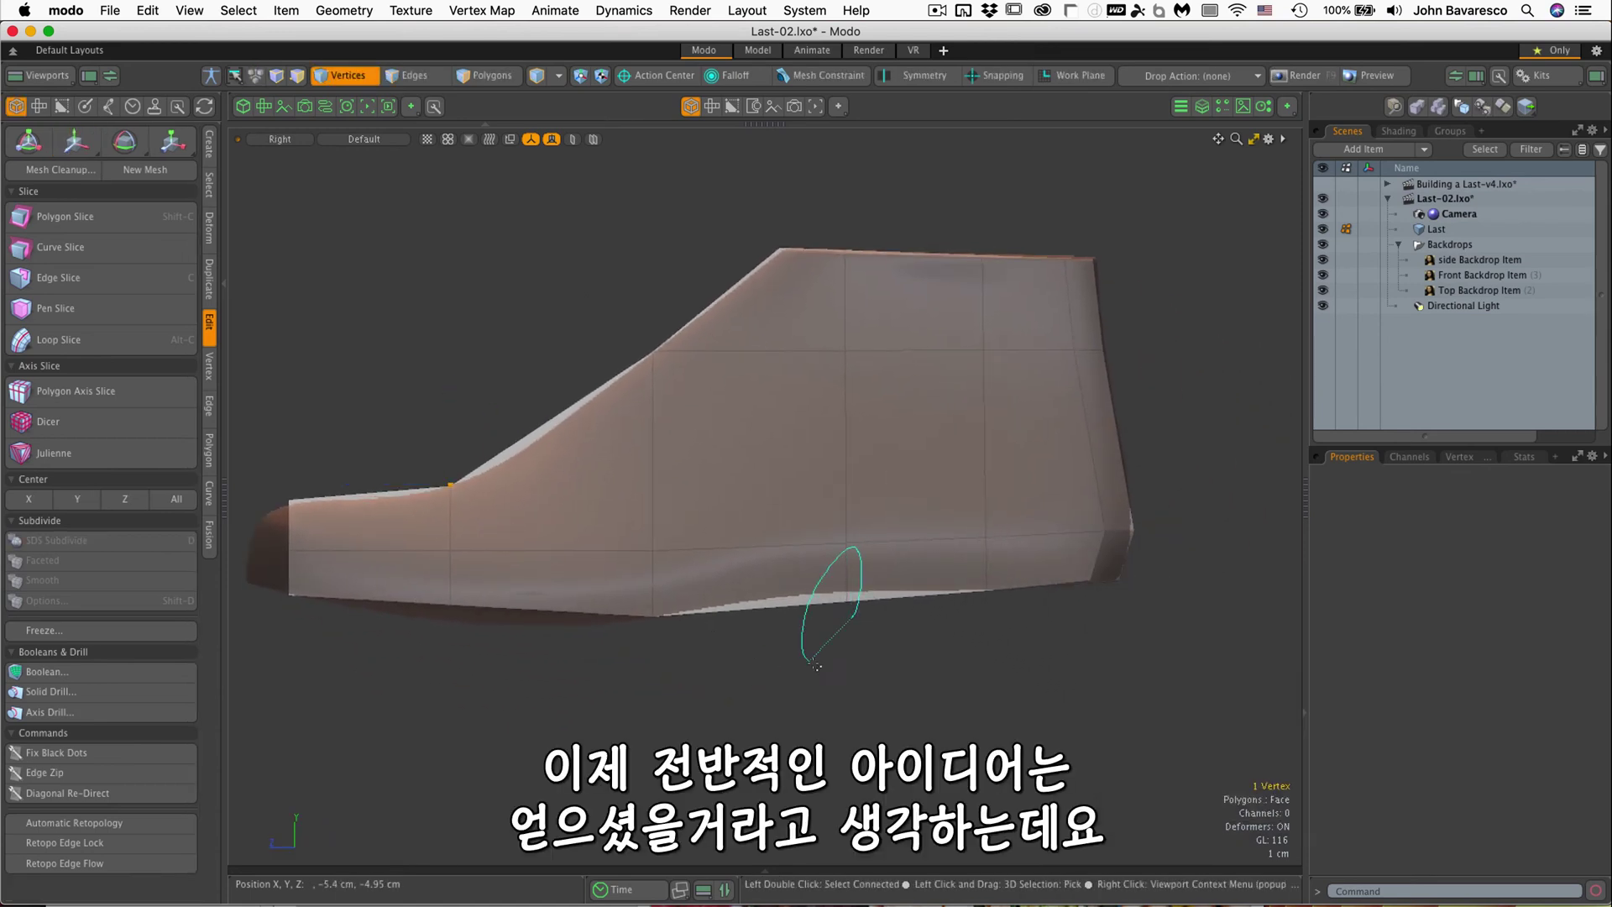
{"action": "key", "text": "w"}
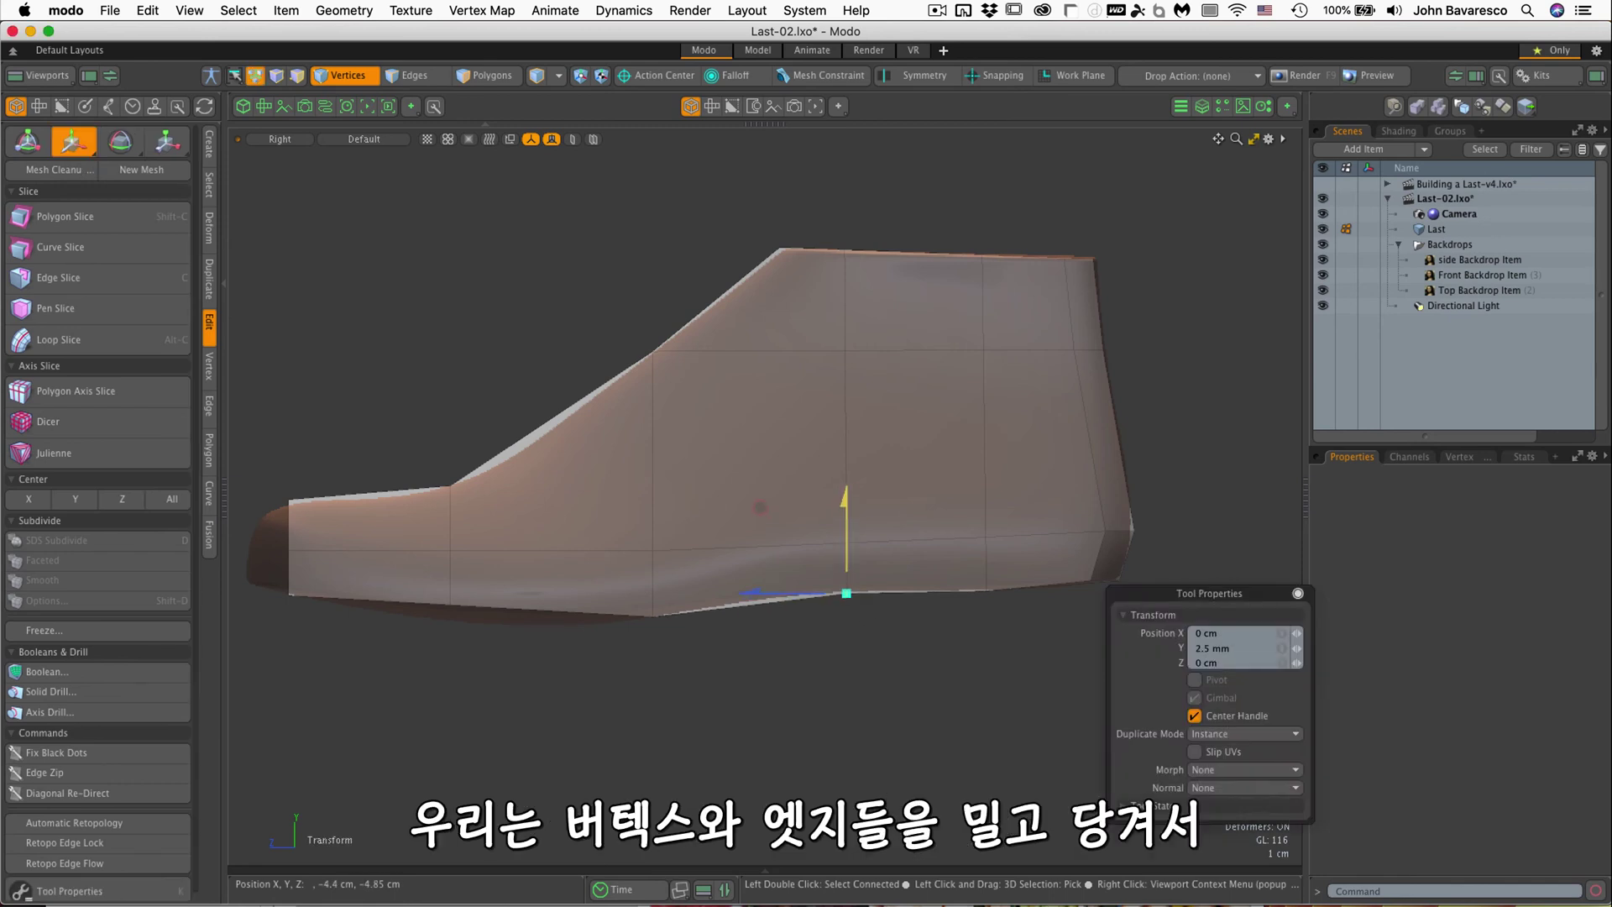
{"action": "key", "text": "space"}
Step: Examine the polygon structure and edge flow of the last from several angles in the Perspective view
{"action": "scroll", "coordinate": [557, 594], "scroll_direction": "down", "scroll_amount": 3}
{"action": "left_click_drag", "start_coordinate": [571, 605], "coordinate": [510, 484], "text": "alt"}
{"action": "key", "text": "ctrl+space"}
{"action": "left_click", "coordinate": [642, 572]}
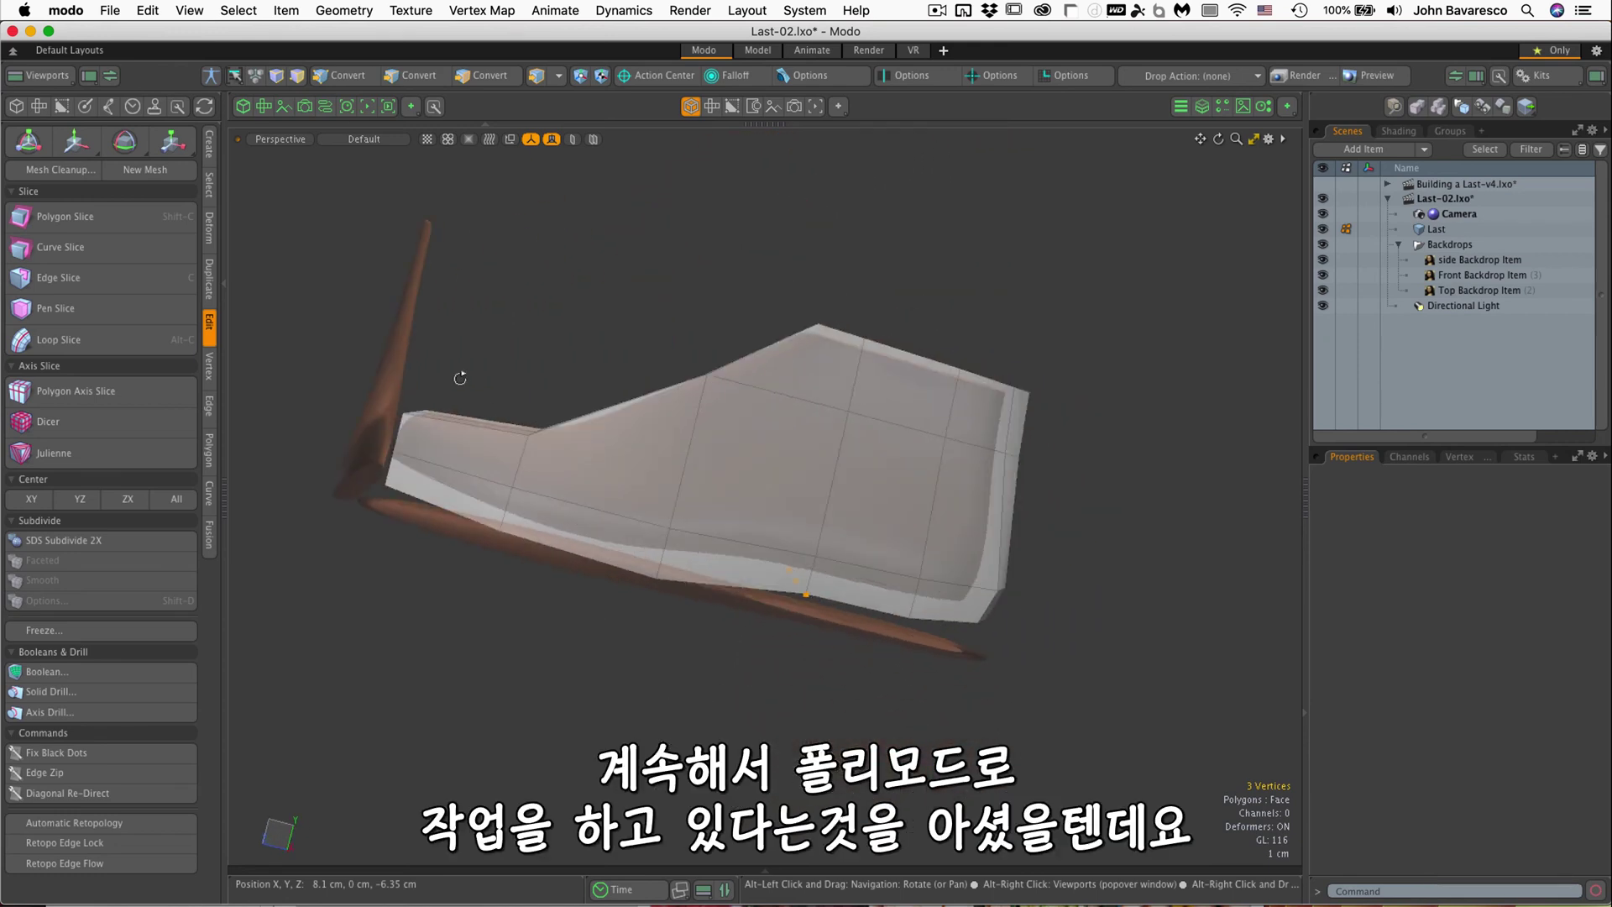
{"action": "left_click_drag", "start_coordinate": [460, 379], "coordinate": [564, 456], "text": "alt"}
{"action": "key", "text": "2"}
{"action": "key", "text": "3"}
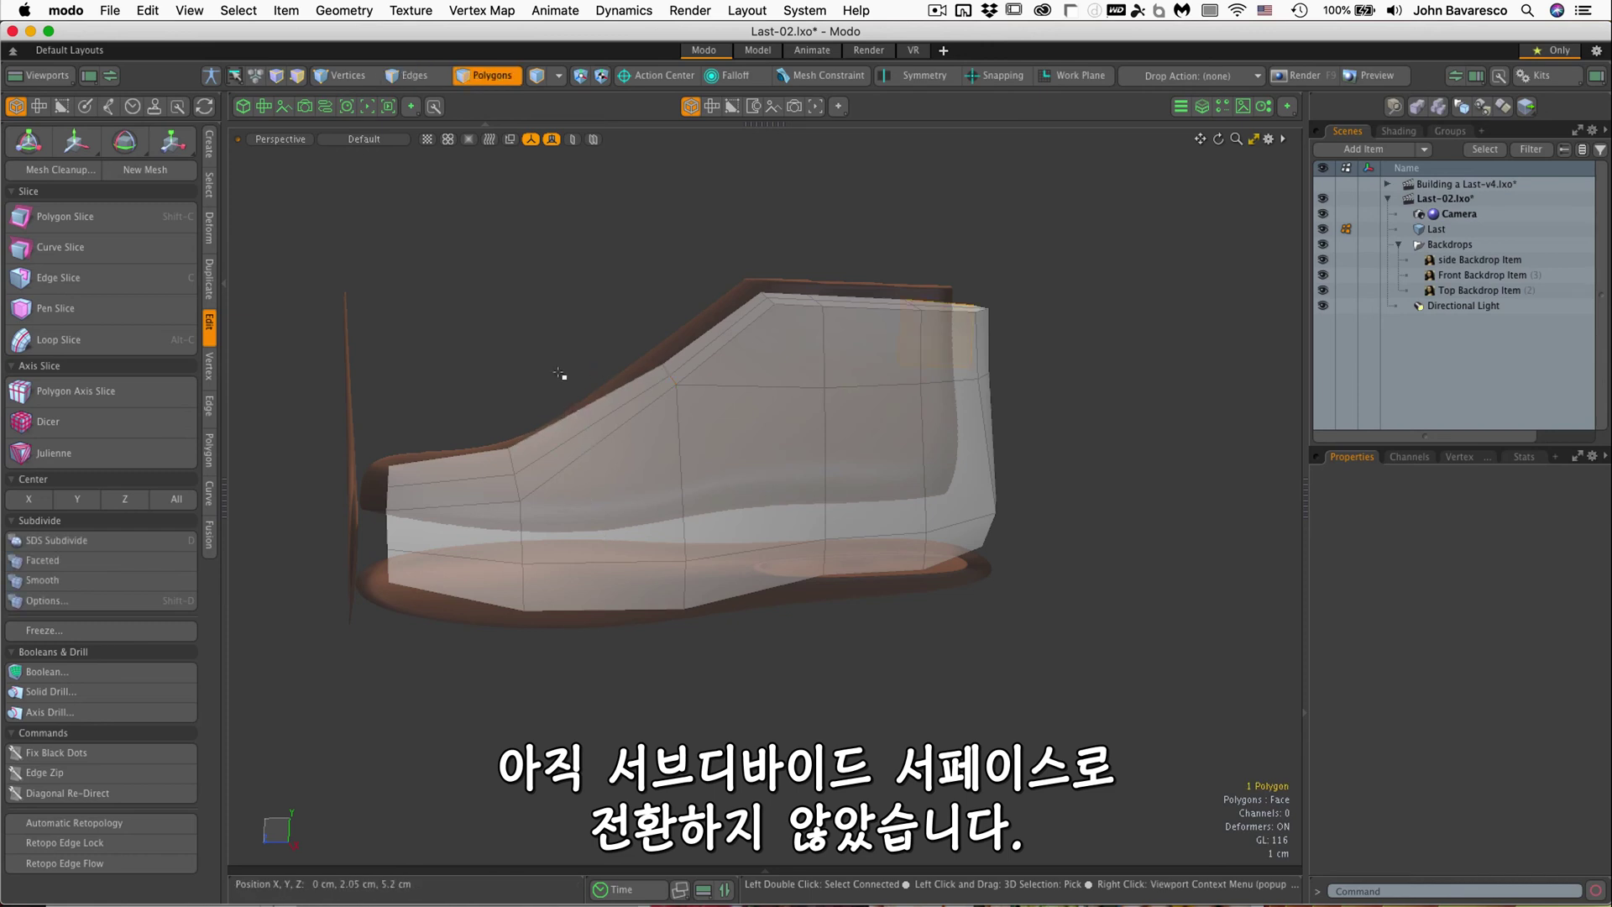
{"action": "left_click_drag", "start_coordinate": [638, 294], "coordinate": [814, 407], "text": "alt"}
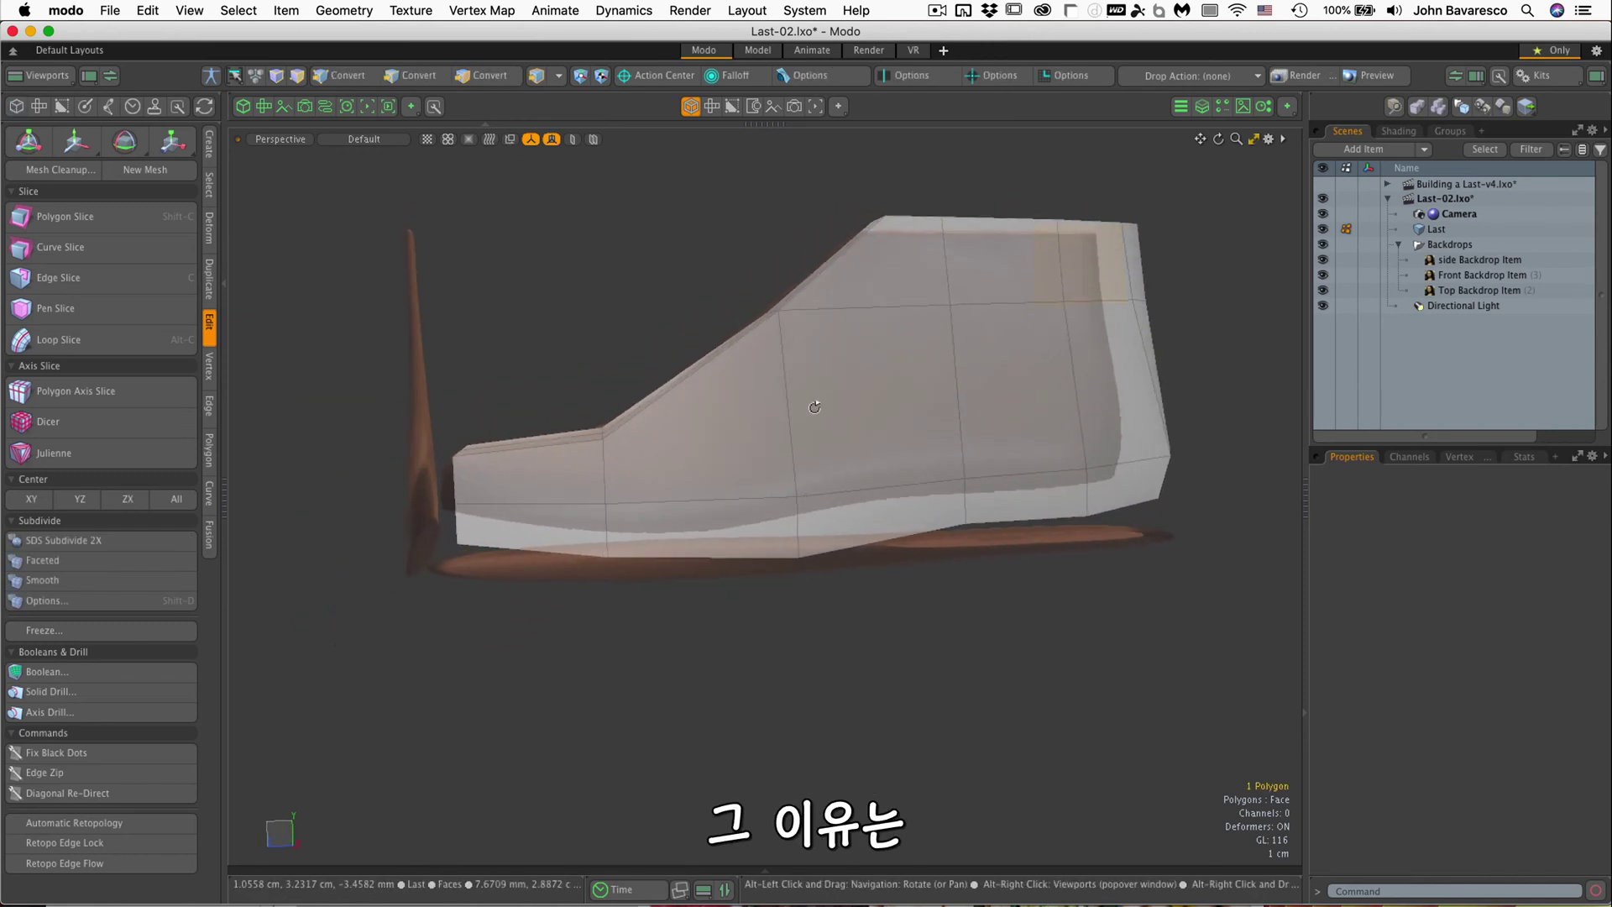
{"action": "left_click", "coordinate": [209, 406]}
{"action": "left_click", "coordinate": [123, 450]}
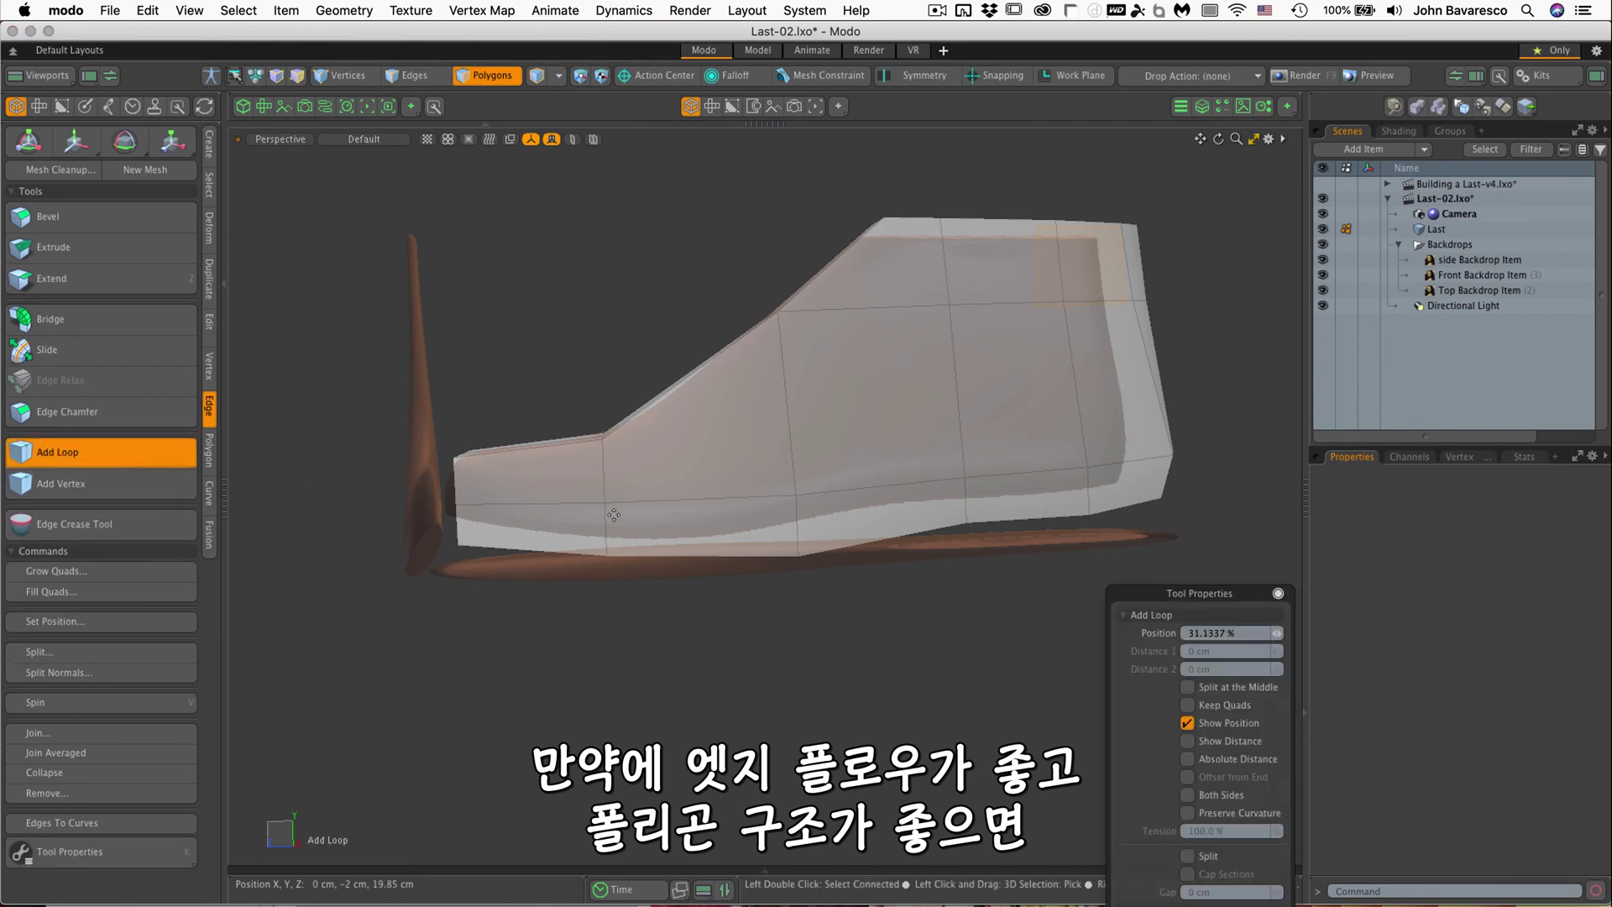
{"action": "left_click", "coordinate": [700, 496]}
{"action": "key", "text": "q"}
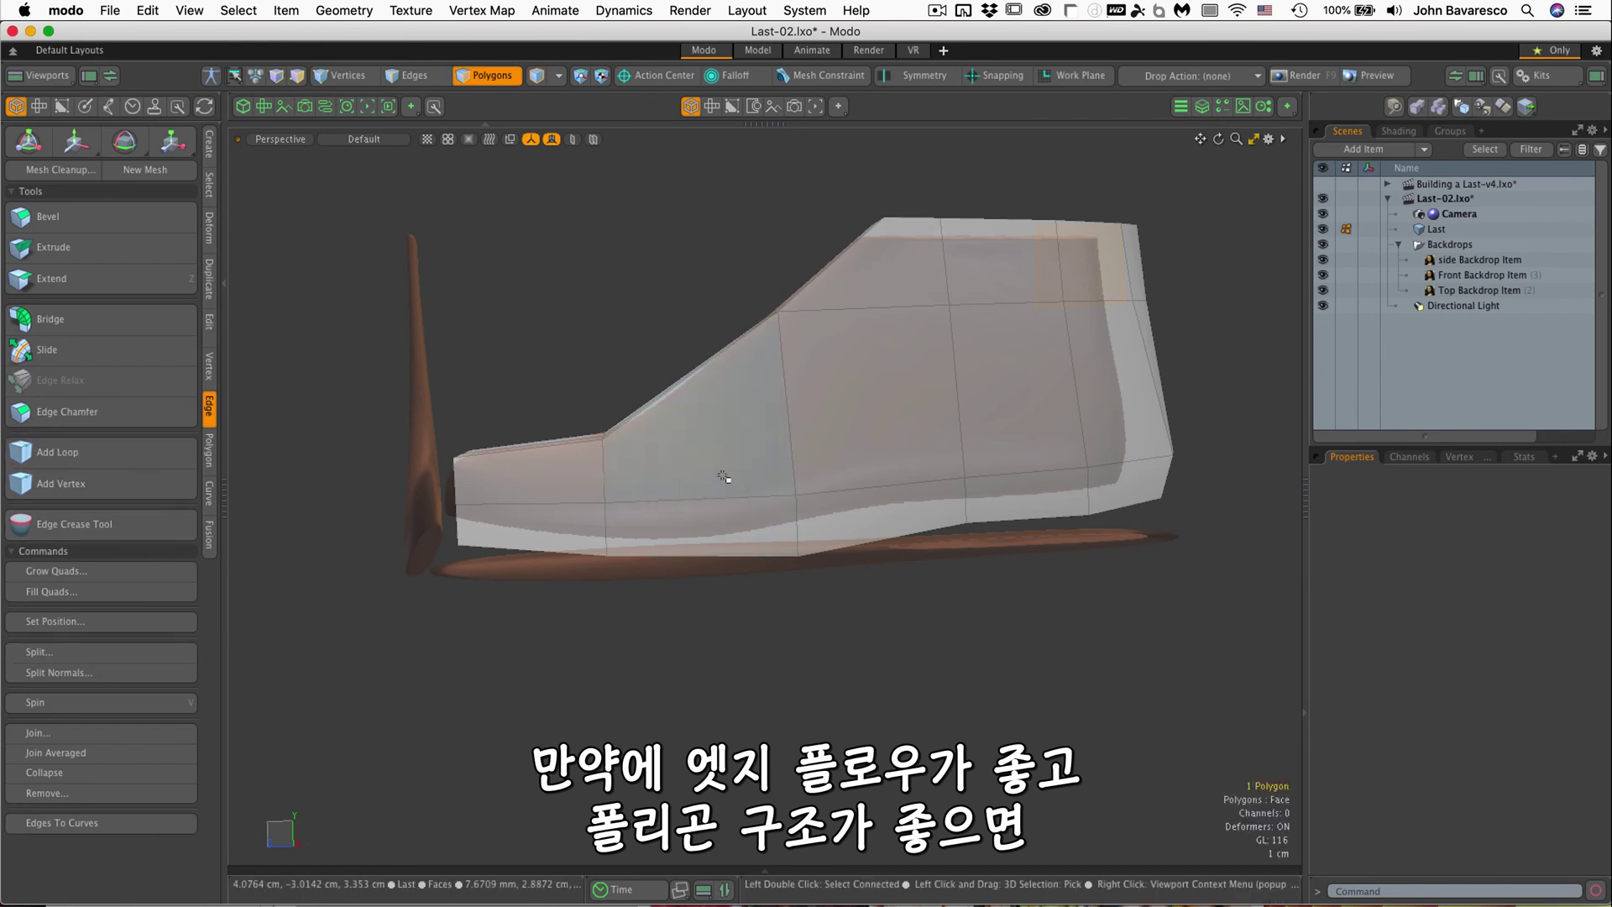
{"action": "left_click_drag", "start_coordinate": [700, 496], "coordinate": [472, 531], "text": "alt"}
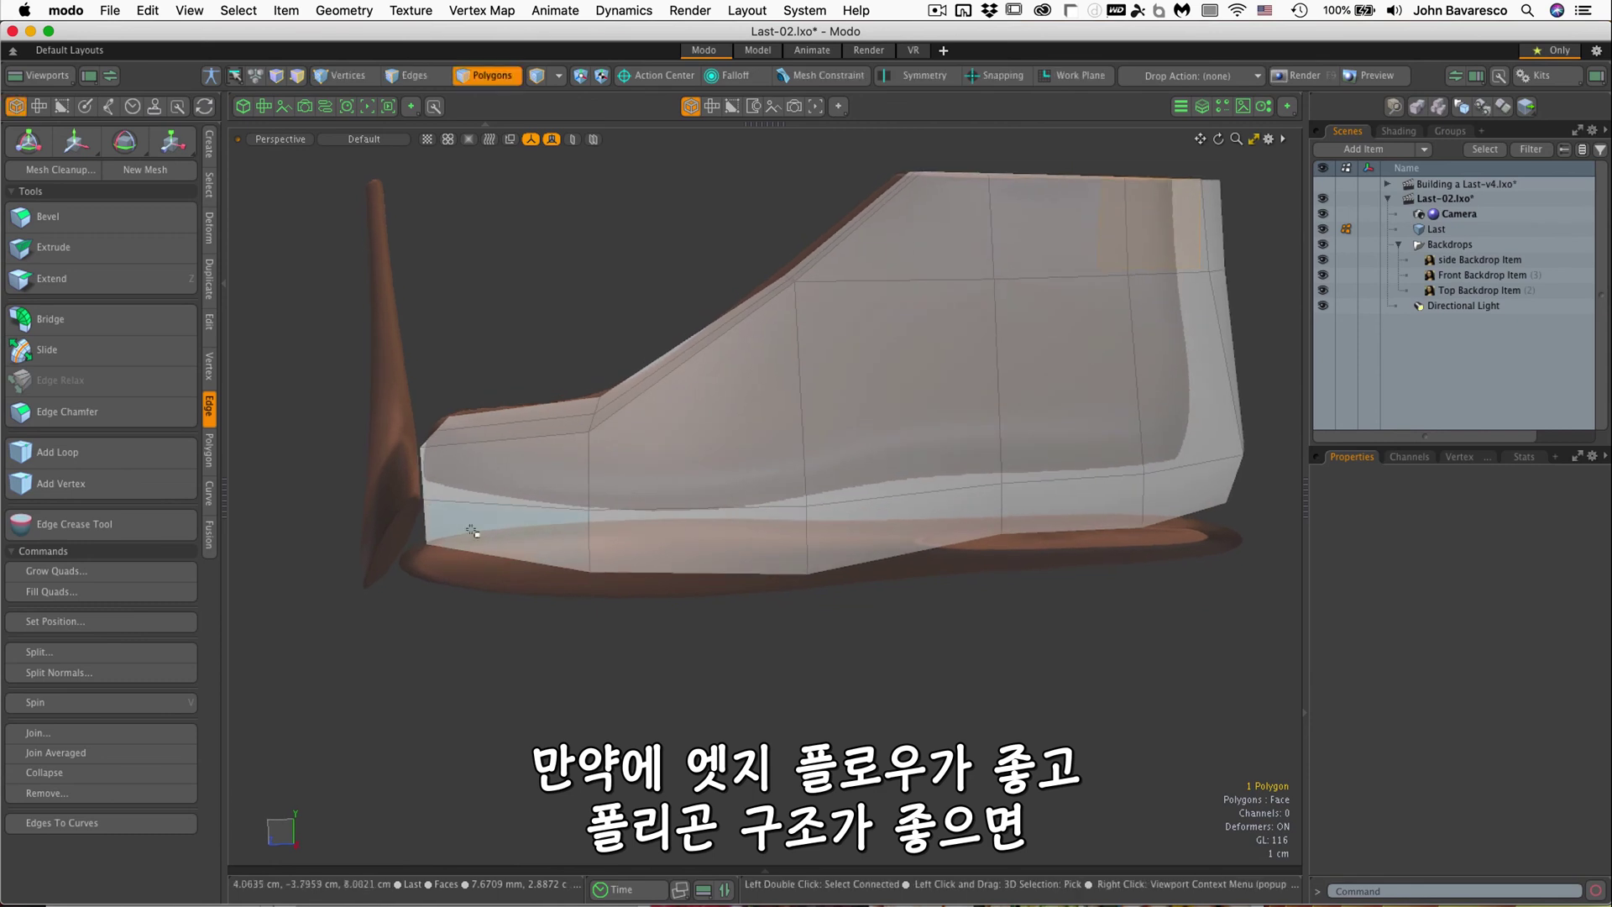
Step: Add a crosswise edge loop about halfway along the section between the forefoot and the instep of the last
{"action": "left_click", "coordinate": [124, 451]}
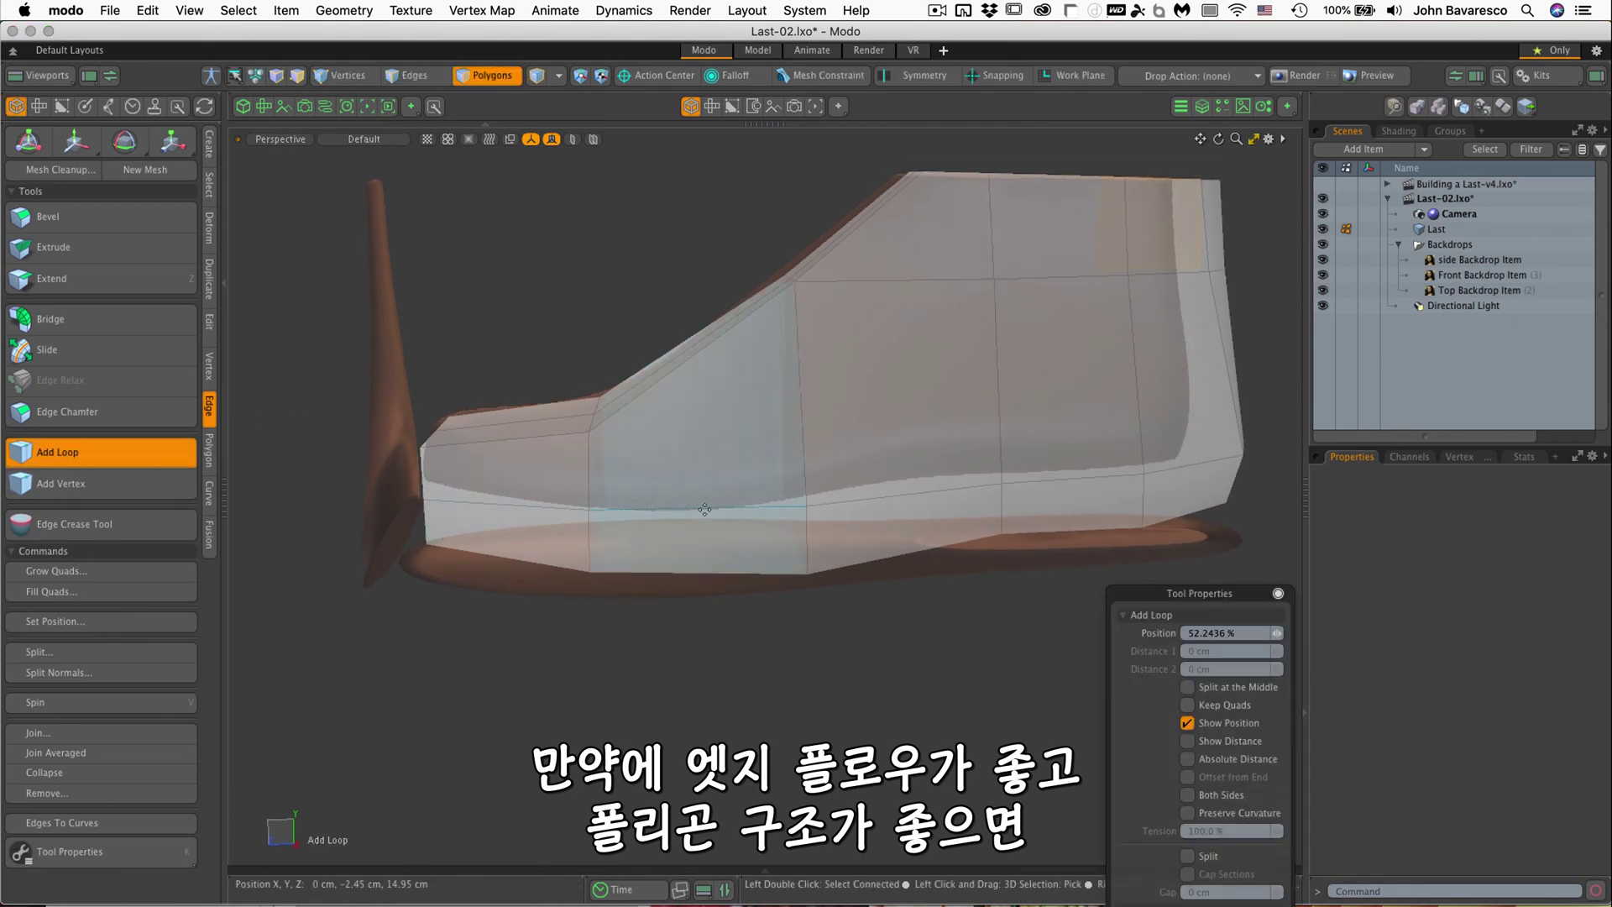
{"action": "left_click_drag", "start_coordinate": [704, 507], "coordinate": [585, 515], "text": "alt"}
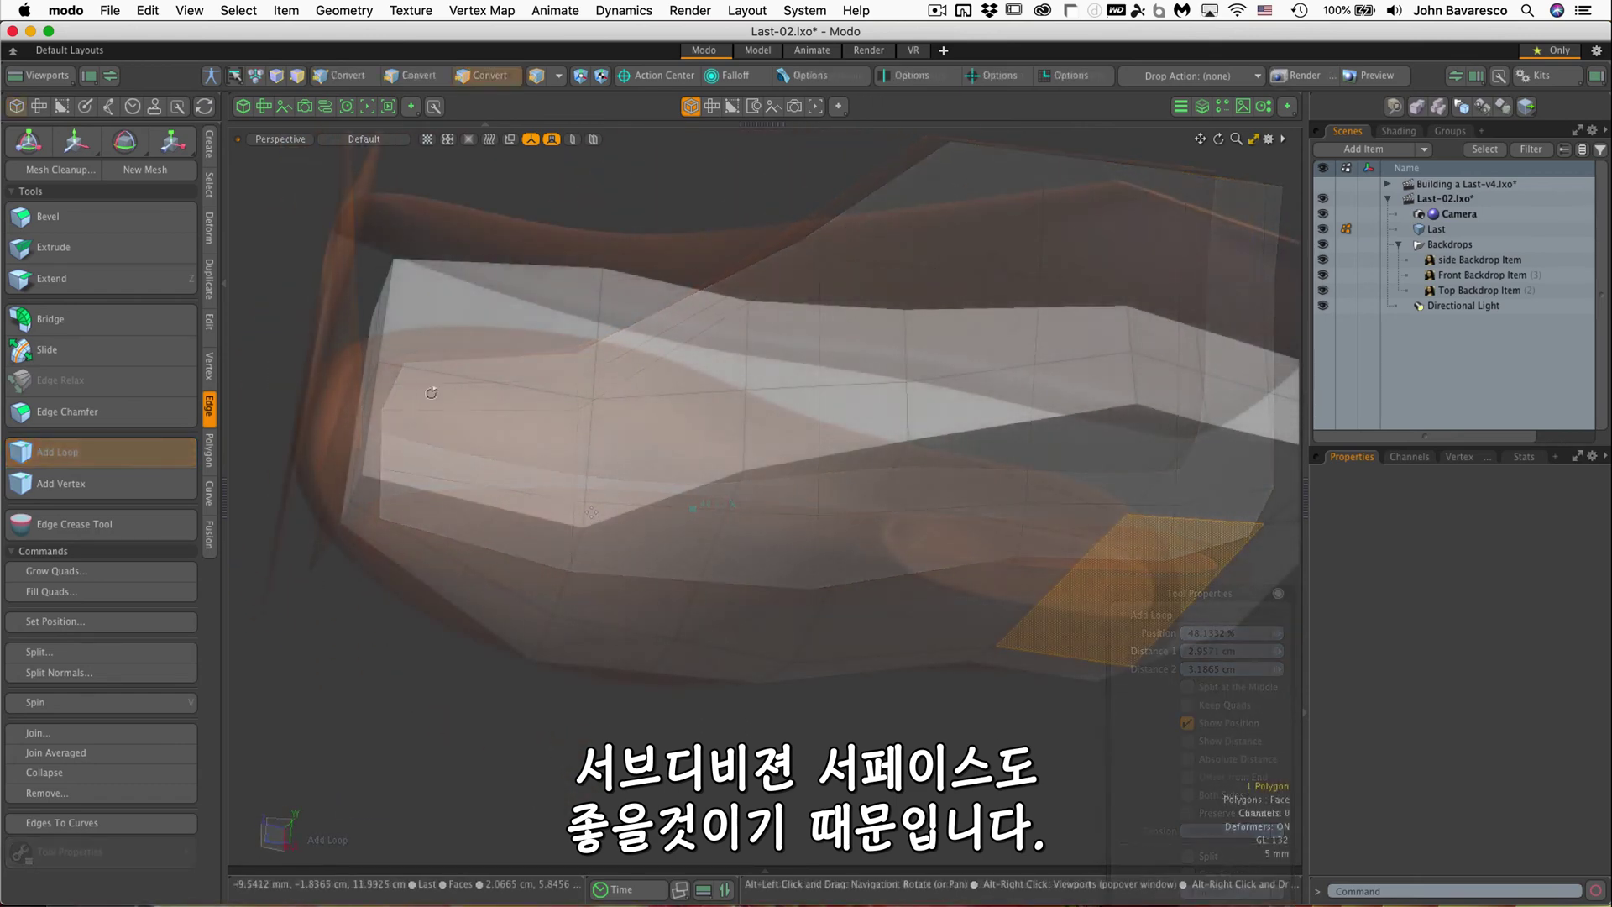
{"action": "left_click_drag", "start_coordinate": [502, 308], "coordinate": [553, 402], "text": "alt"}
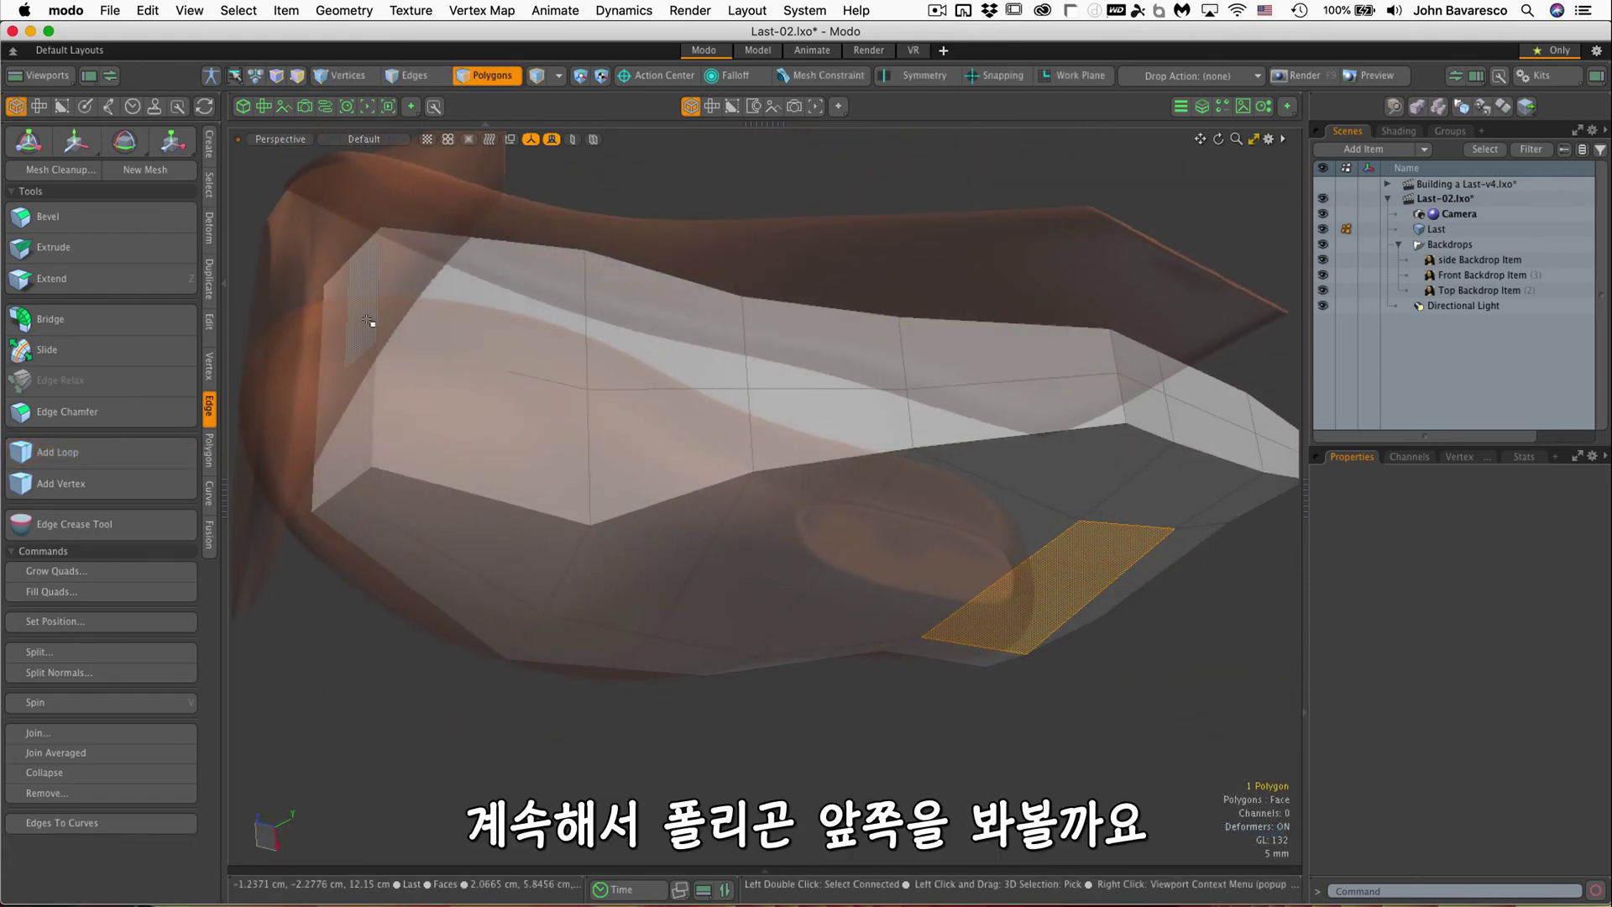
Step: Select the four polygons at the flat toe end and bevel them outward with a shift of 9.8 mm
{"action": "left_click", "coordinate": [364, 375]}
{"action": "left_click_drag", "start_coordinate": [468, 373], "coordinate": [614, 349], "text": "alt"}
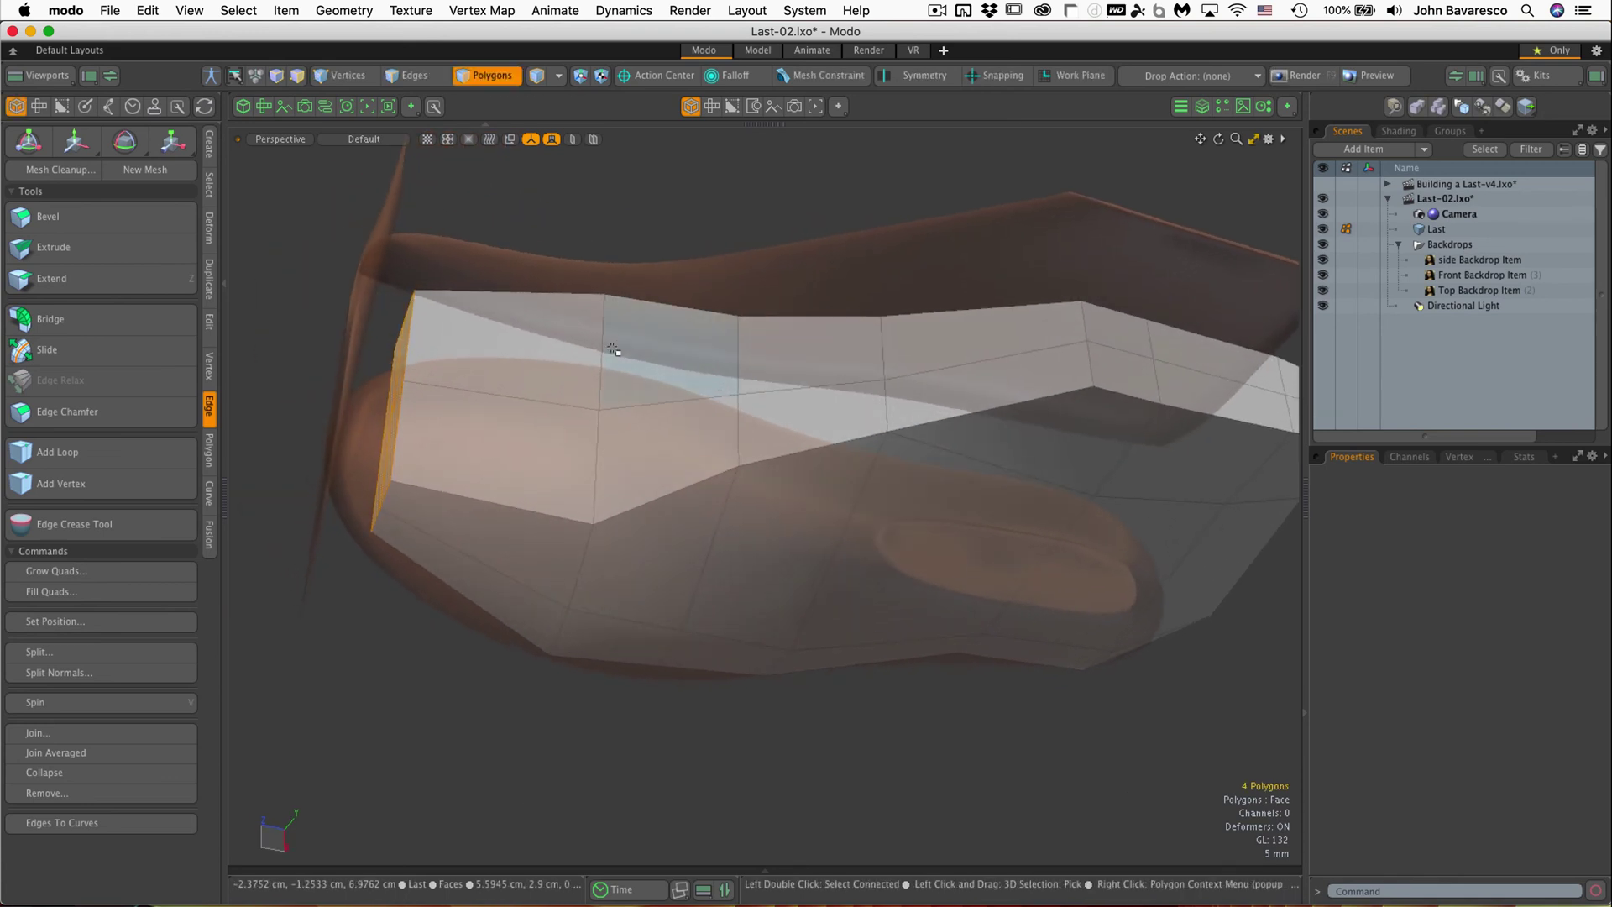
{"action": "key", "text": "b"}
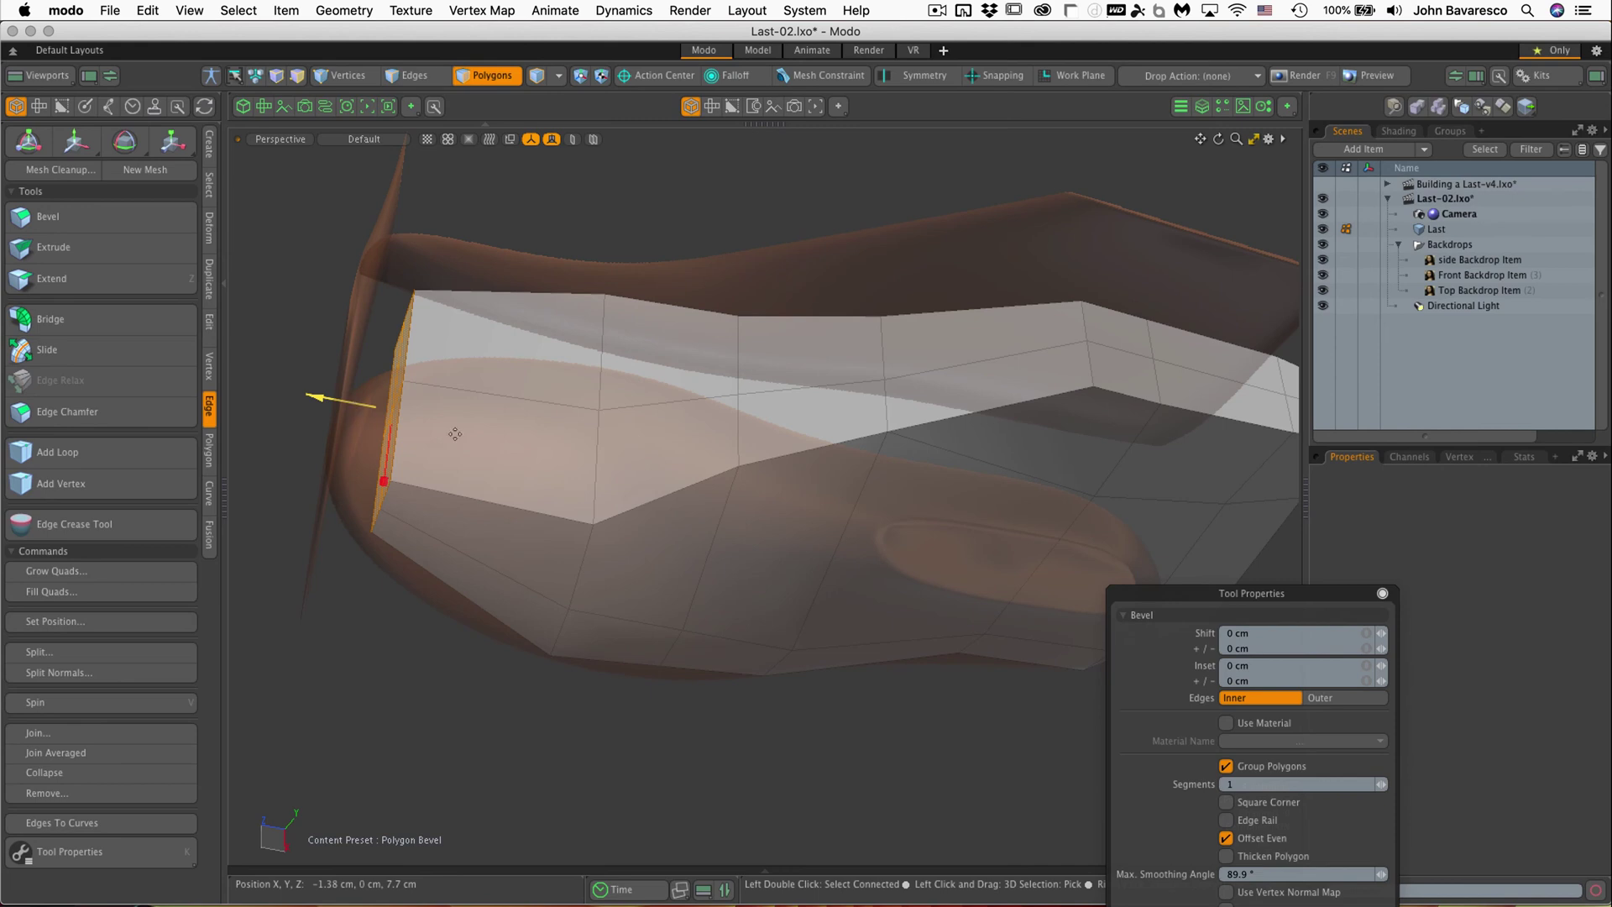
{"action": "left_click_drag", "start_coordinate": [1295, 595], "coordinate": [1062, 252]}
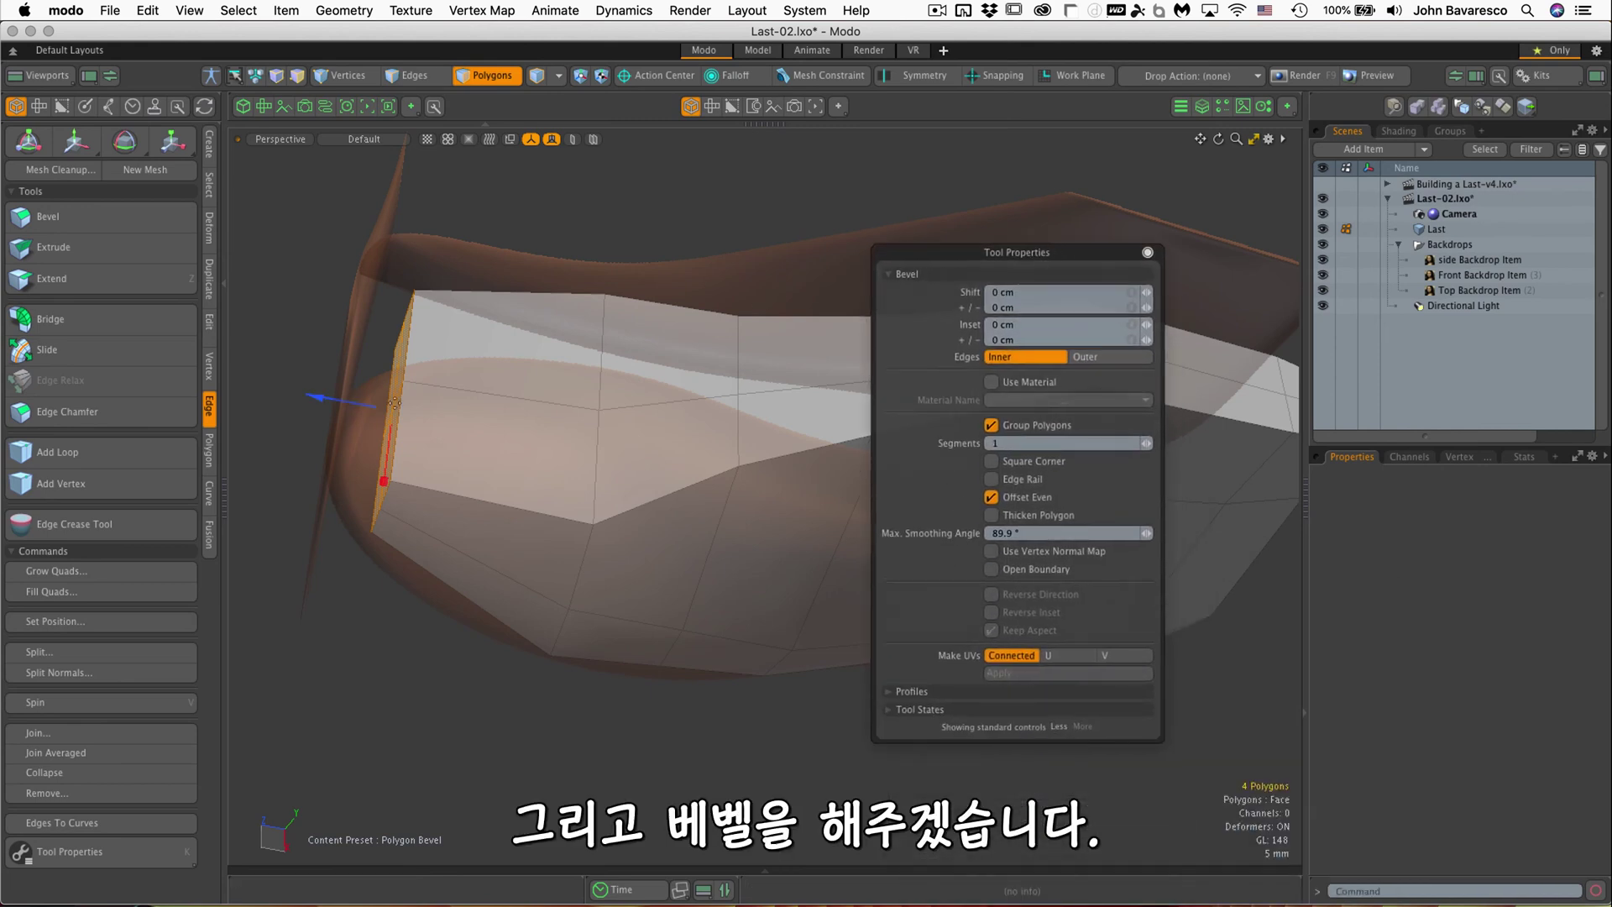
{"action": "left_click_drag", "start_coordinate": [334, 403], "coordinate": [296, 396]}
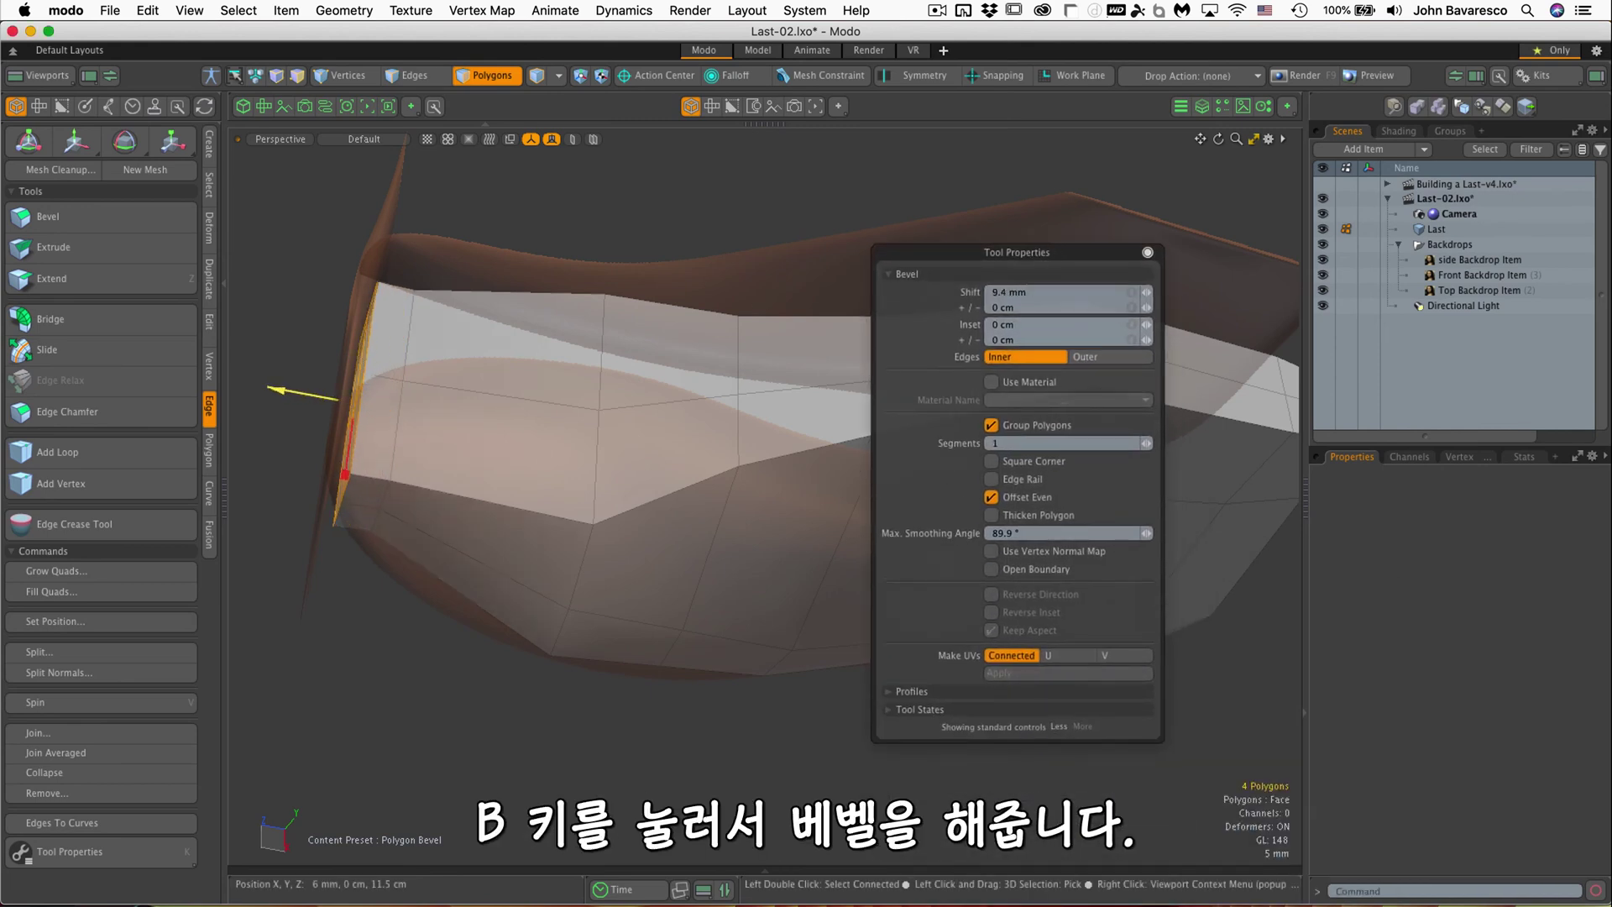
{"action": "left_click_drag", "start_coordinate": [362, 492], "coordinate": [454, 502], "text": "alt"}
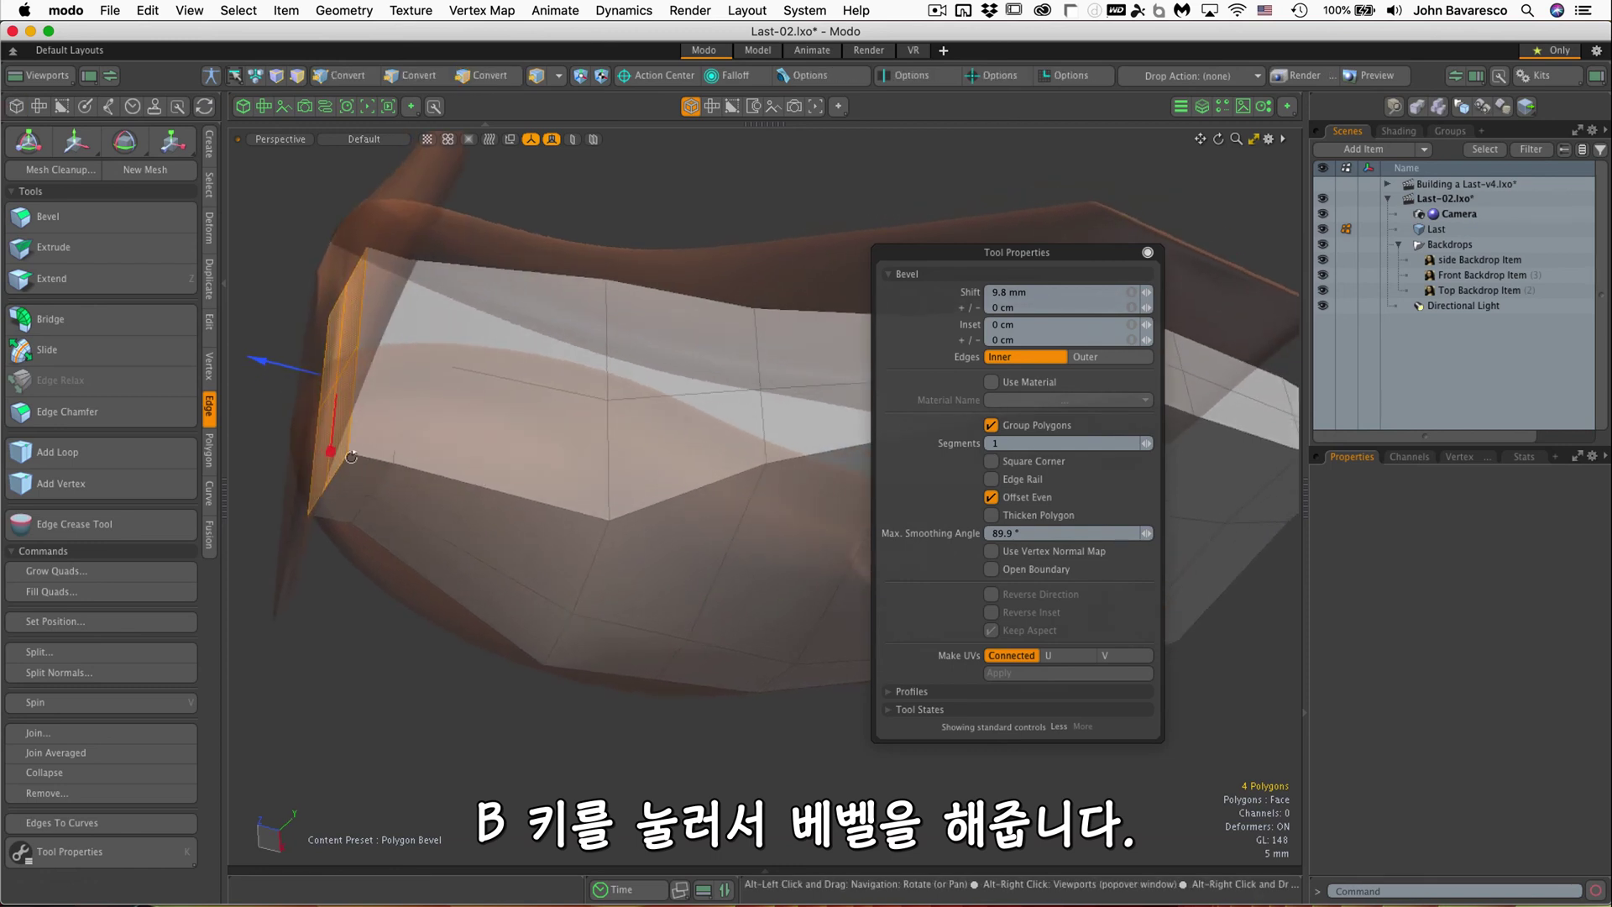
Step: Set the toe bevel's inset to 6.44 mm, fitting the new end to the toe outline in the Top view
{"action": "left_click_drag", "start_coordinate": [330, 452], "coordinate": [331, 440]}
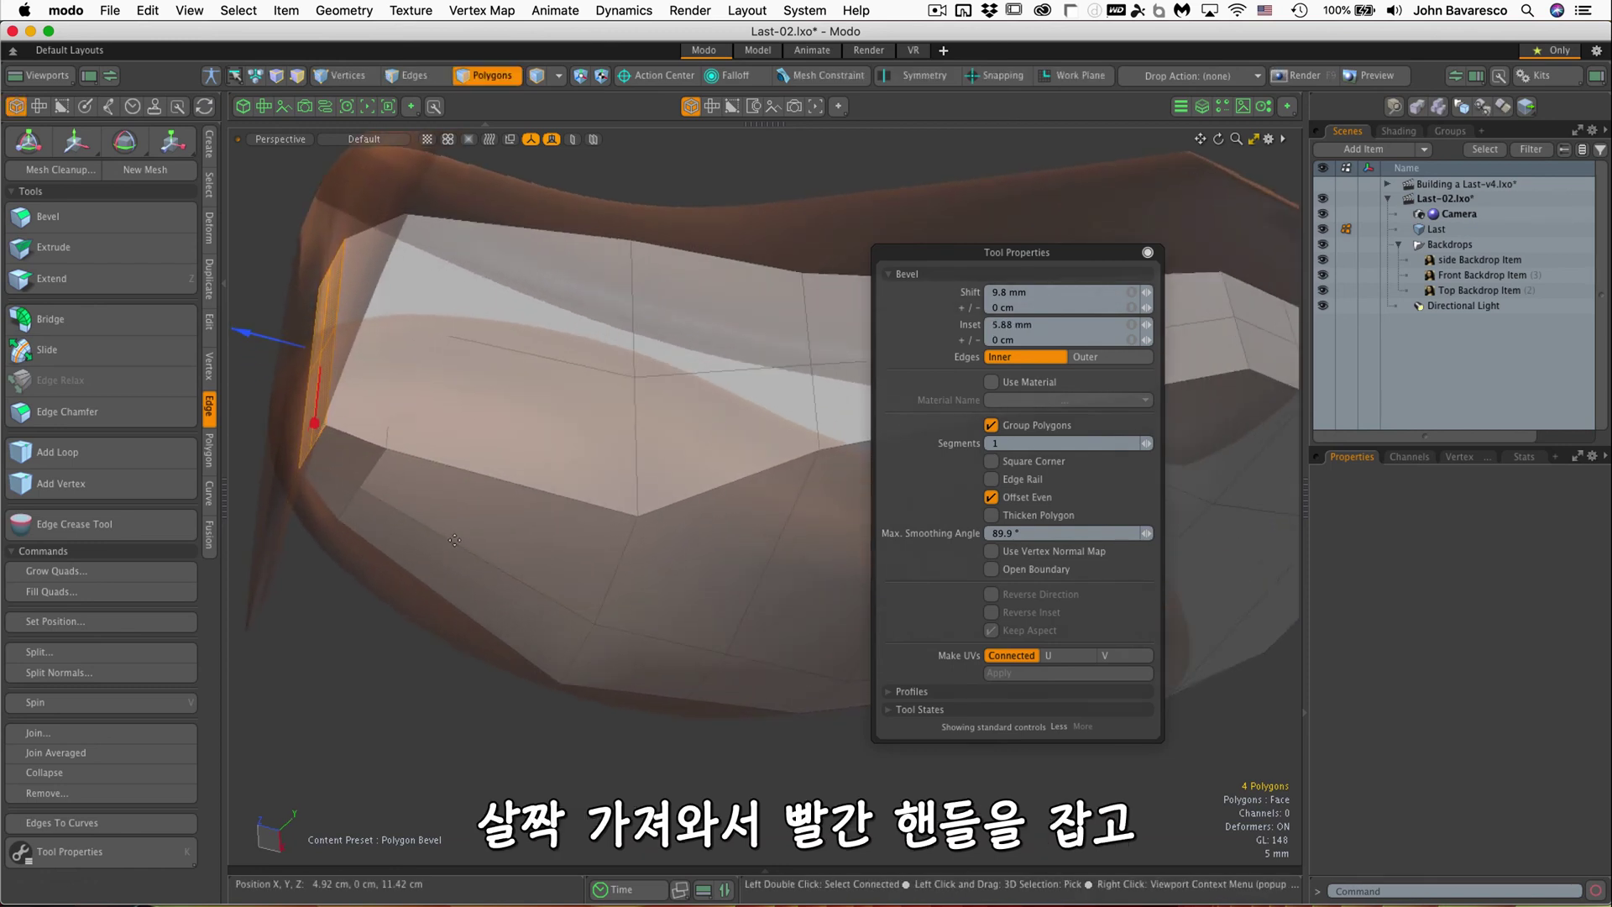
{"action": "key", "text": "ctrl+space"}
{"action": "left_click", "coordinate": [468, 477]}
{"action": "left_click_drag", "start_coordinate": [569, 543], "coordinate": [485, 522], "text": "ctrl+alt"}
{"action": "left_click_drag", "start_coordinate": [485, 522], "coordinate": [485, 334], "text": "alt+shift"}
{"action": "left_click_drag", "start_coordinate": [566, 591], "coordinate": [673, 569], "text": "ctrl+alt"}
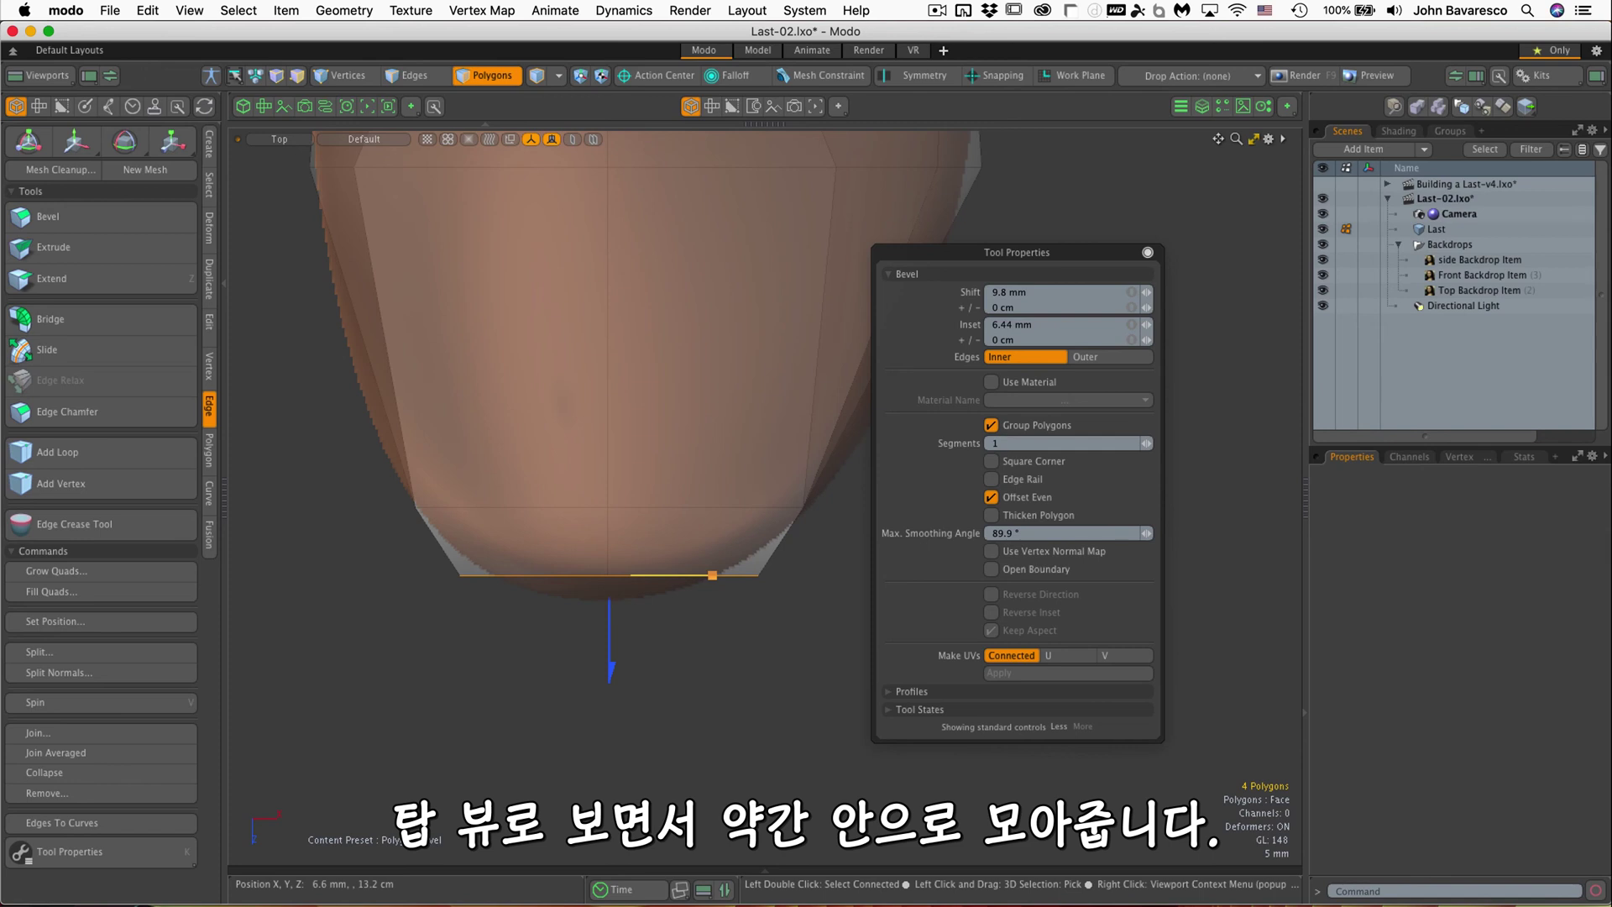
{"action": "key", "text": "space"}
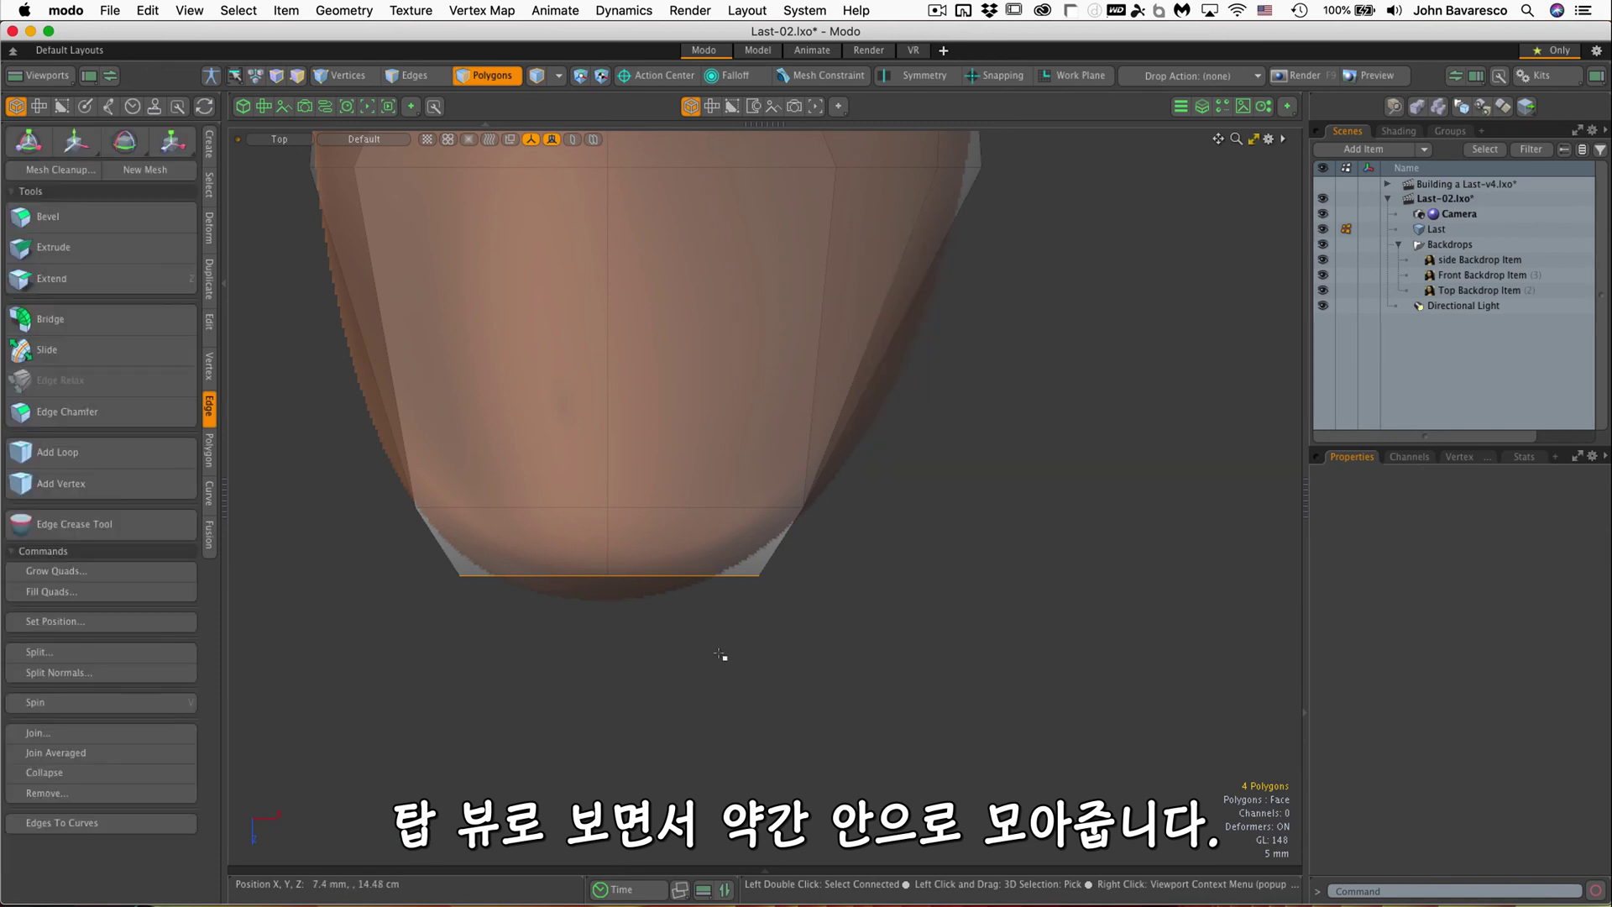
Step: Select the two upright edges at one side corner of the toe tip and move them about 4.2 mm inward along X
{"action": "key", "text": "ctrl+space"}
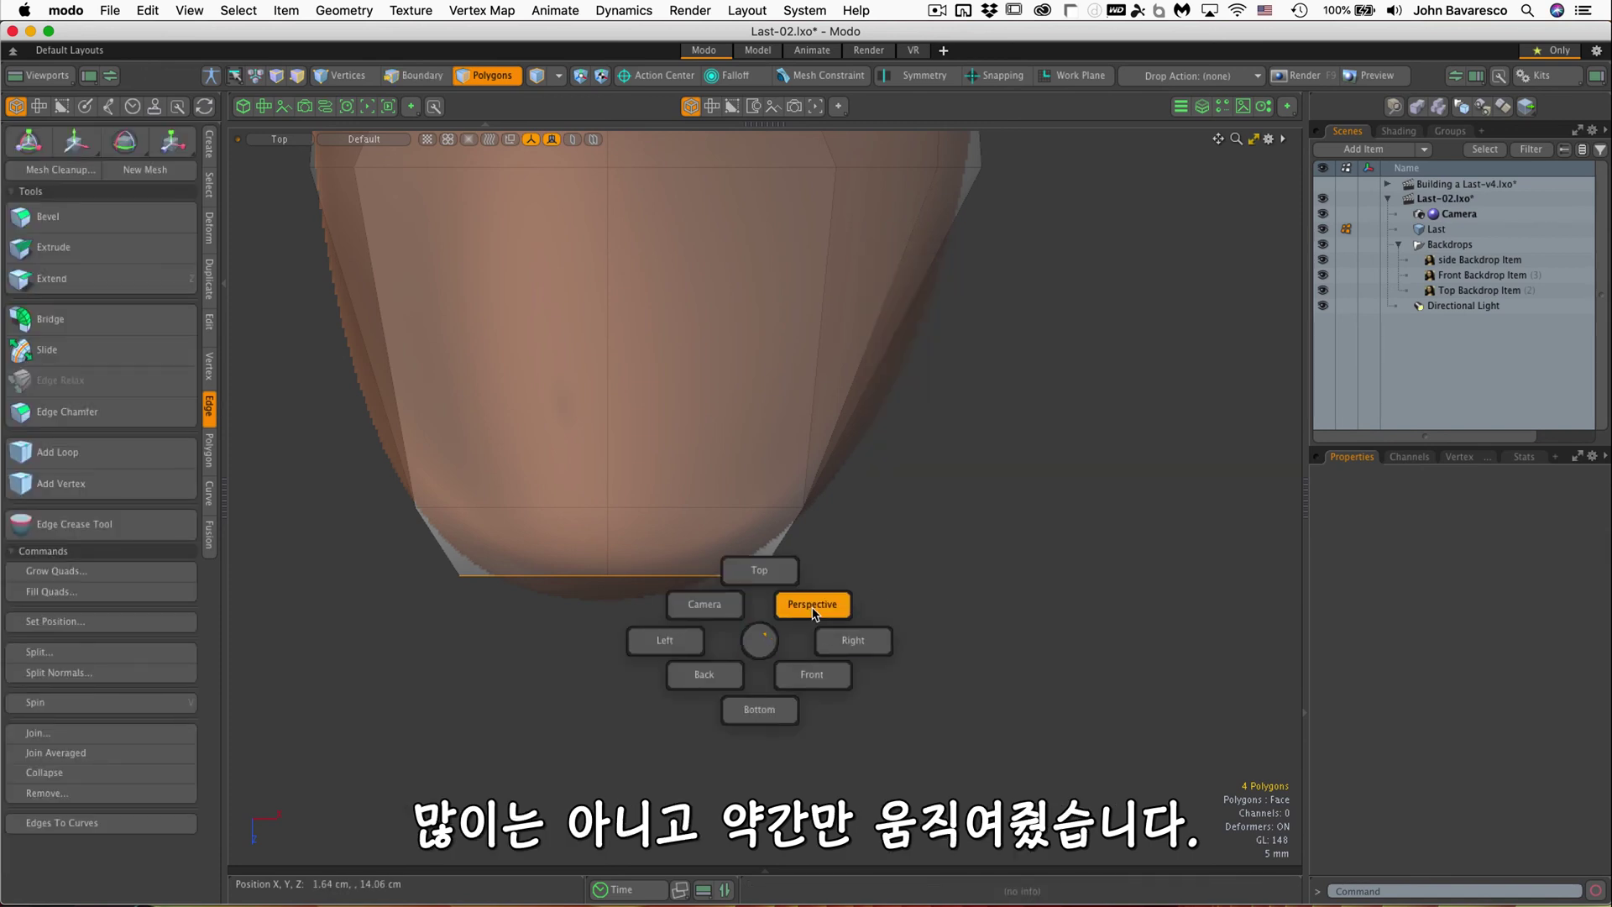
{"action": "left_click", "coordinate": [810, 611]}
{"action": "left_click_drag", "start_coordinate": [807, 618], "coordinate": [836, 579], "text": "alt"}
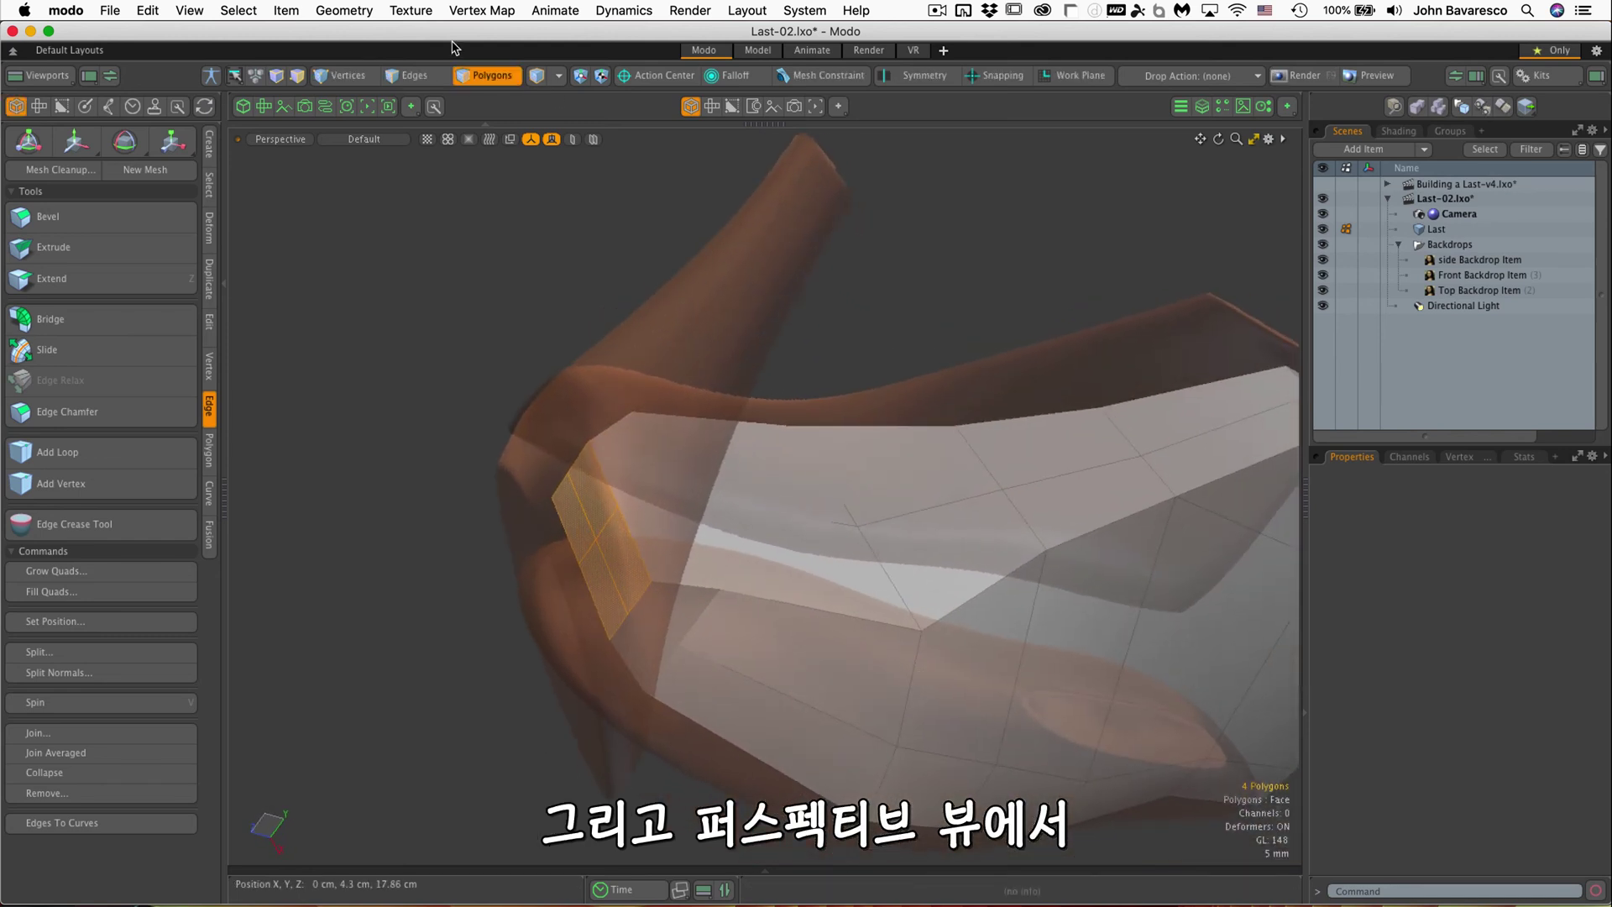
{"action": "left_click", "coordinate": [401, 79]}
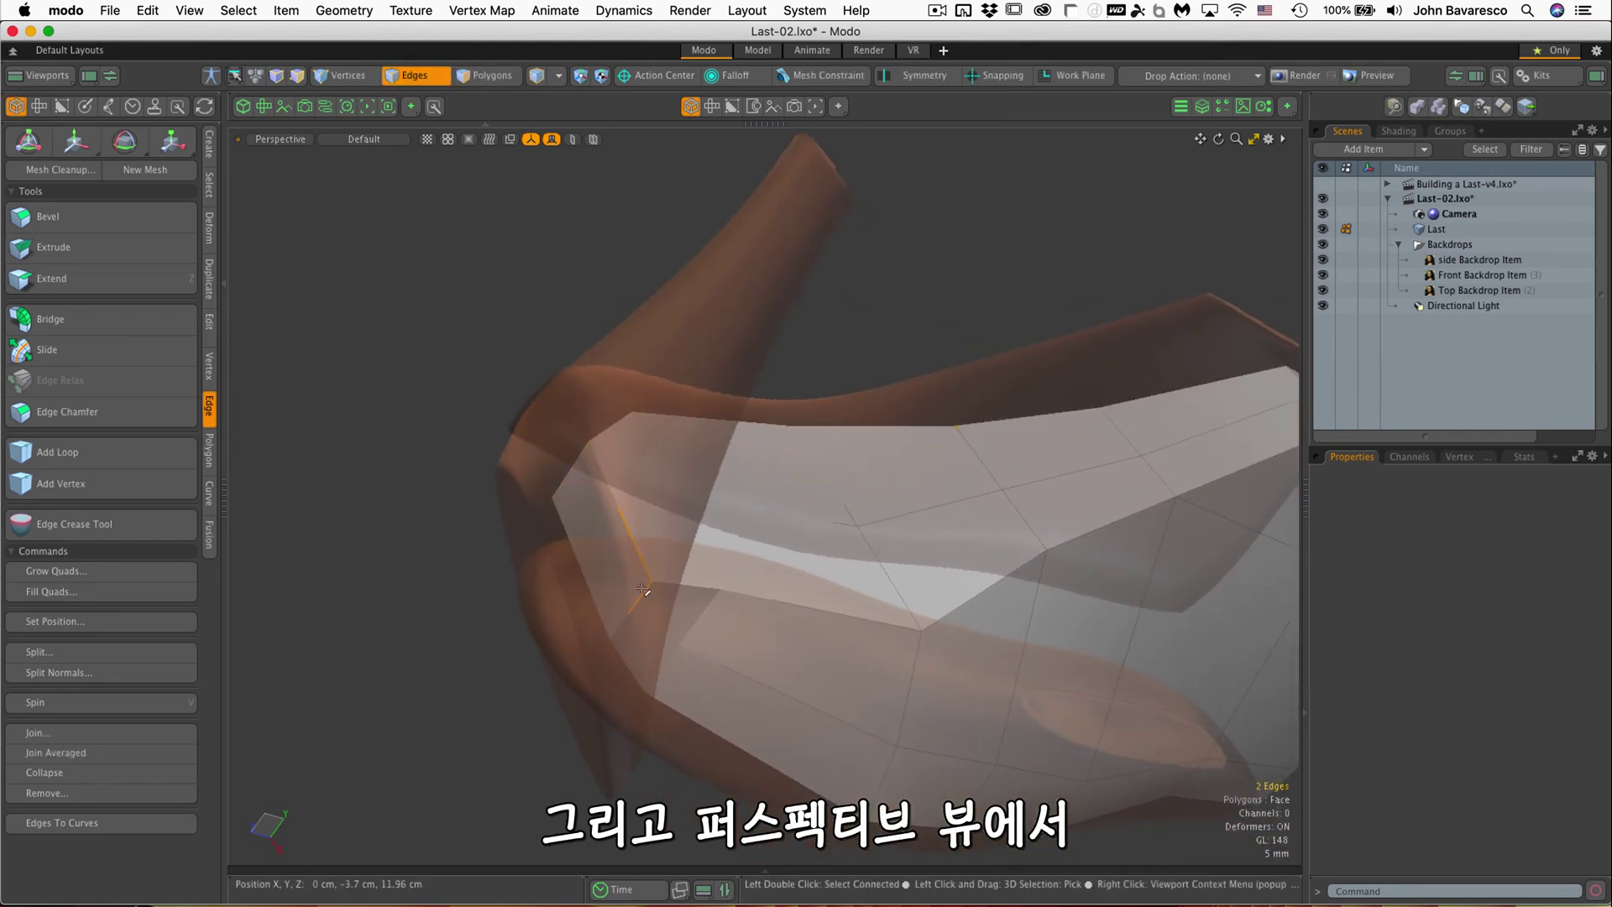
{"action": "left_click", "coordinate": [638, 613], "text": "ctrl"}
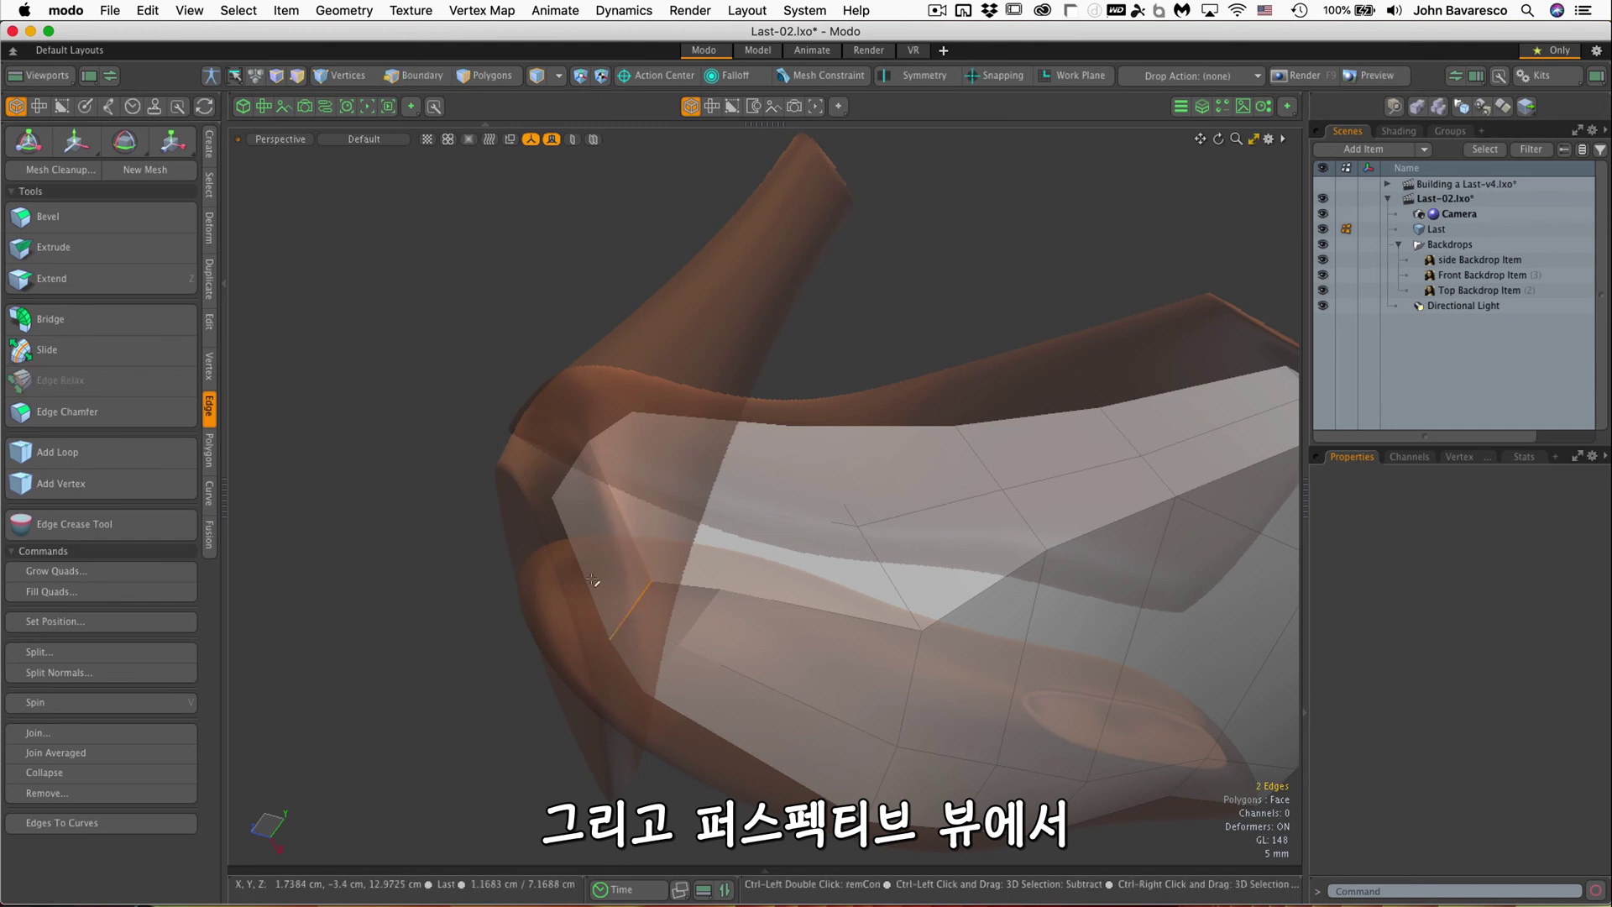
{"action": "key", "text": "w"}
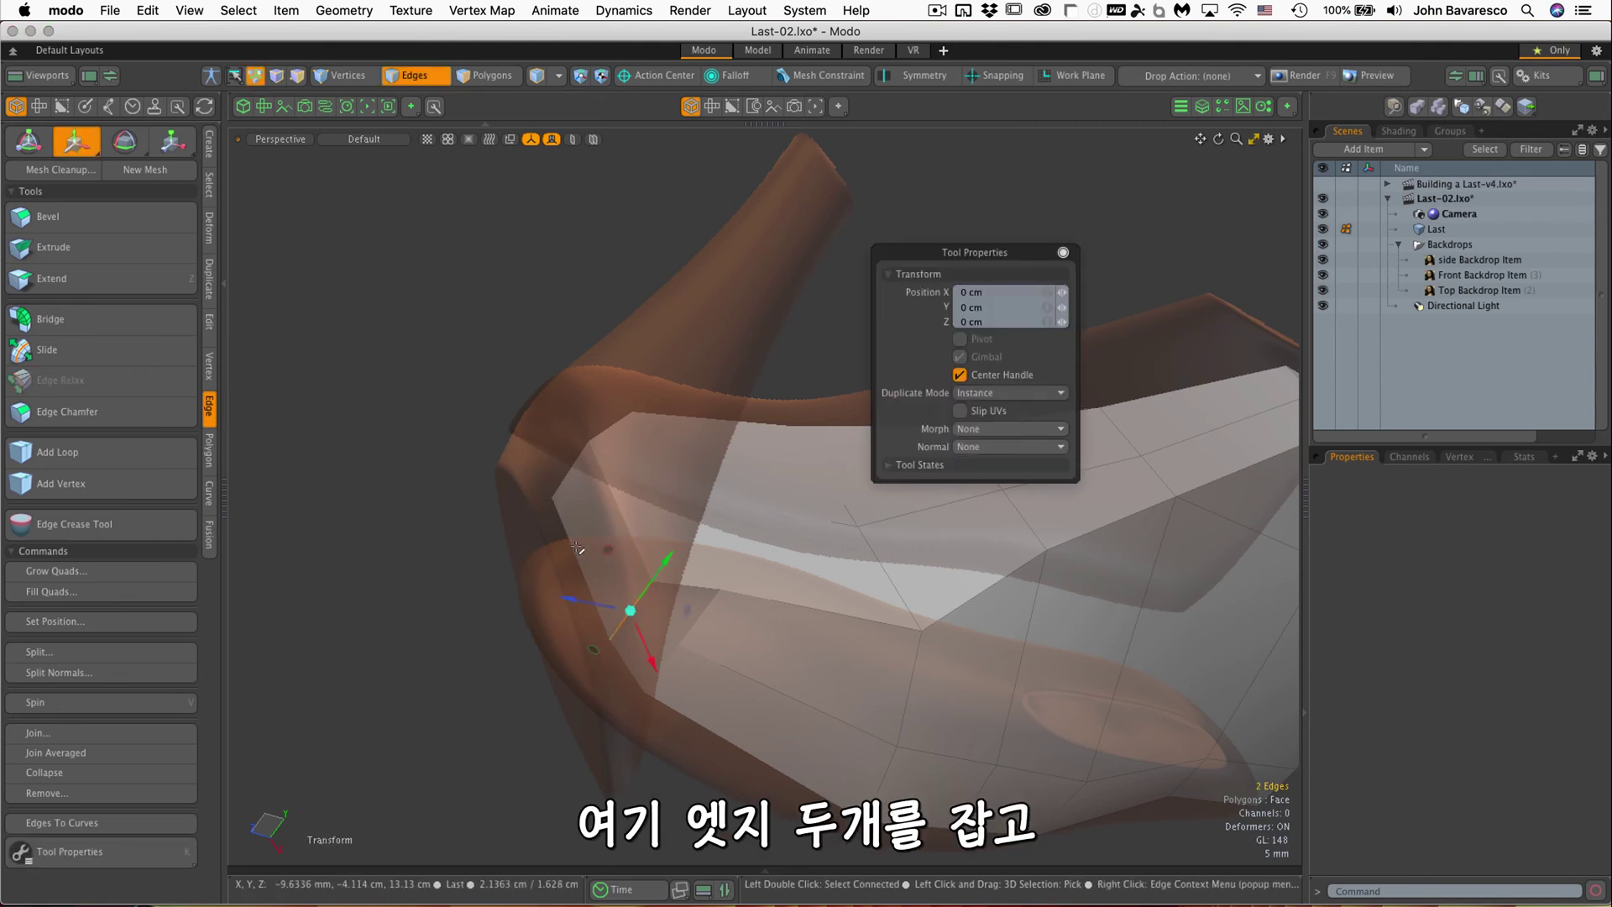
{"action": "key", "text": "ctrl+space"}
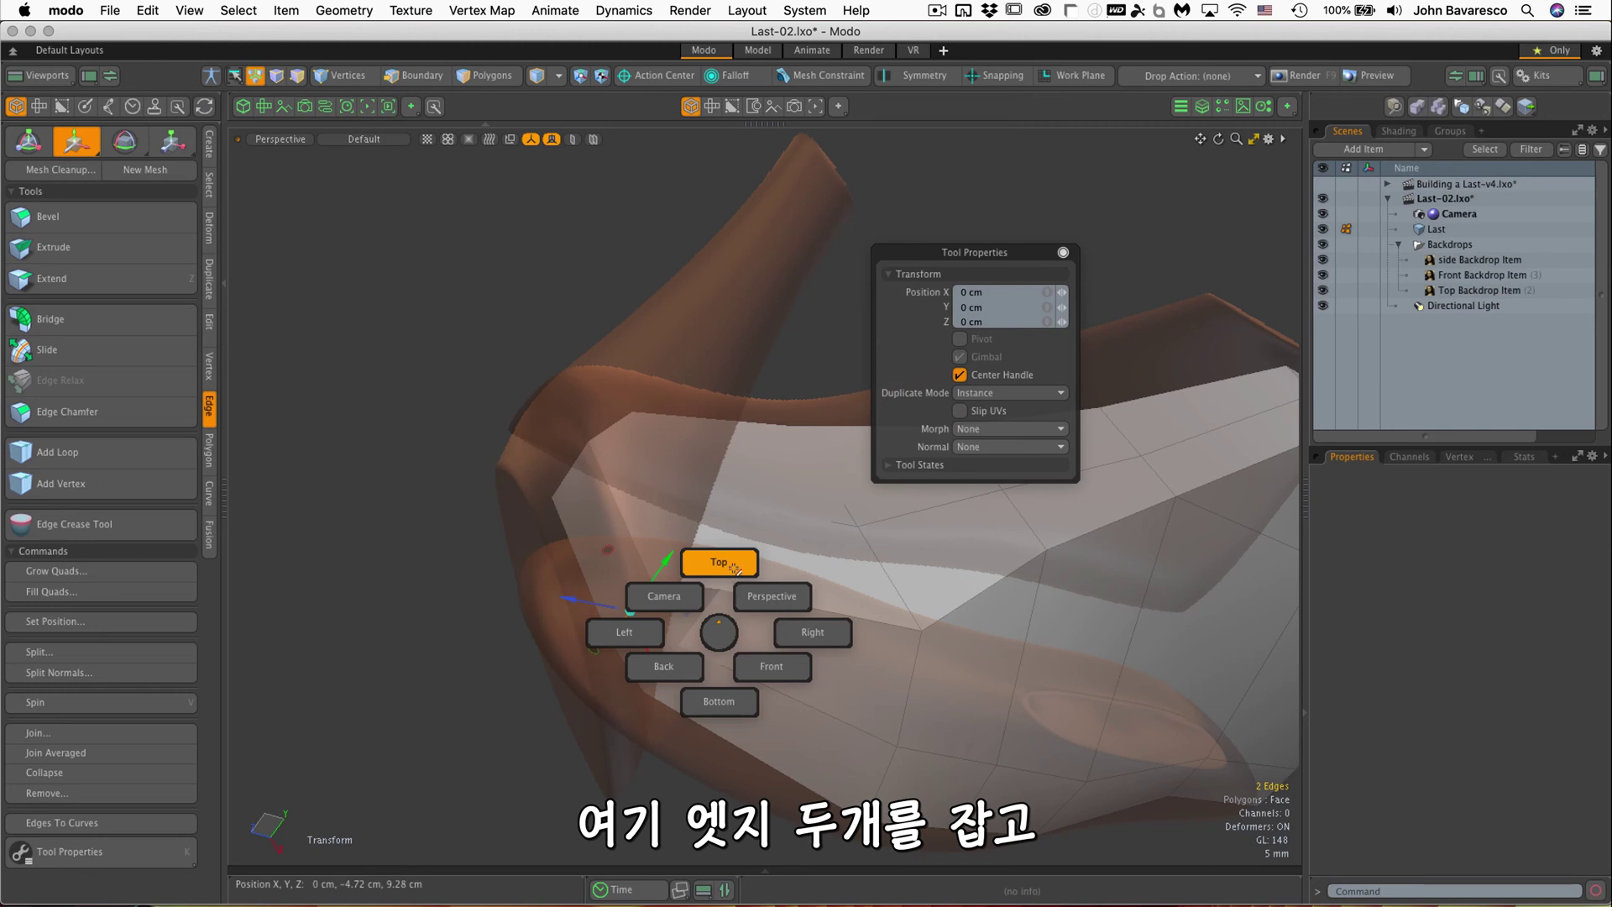
{"action": "left_click", "coordinate": [733, 569]}
{"action": "left_click_drag", "start_coordinate": [934, 573], "coordinate": [907, 573]}
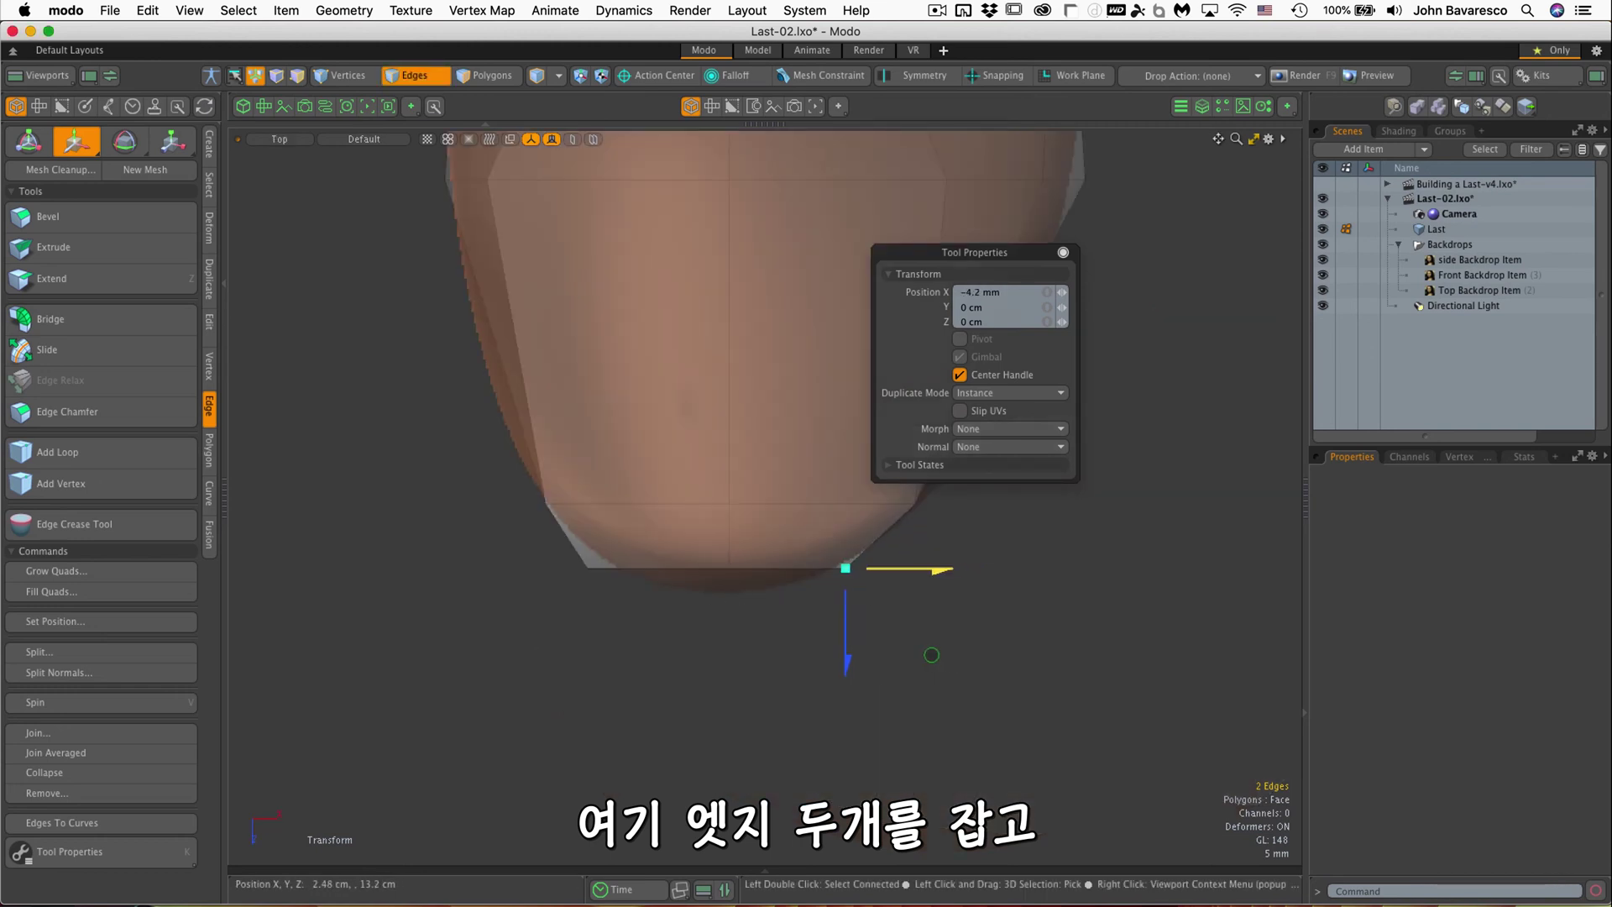
{"action": "key", "text": "space"}
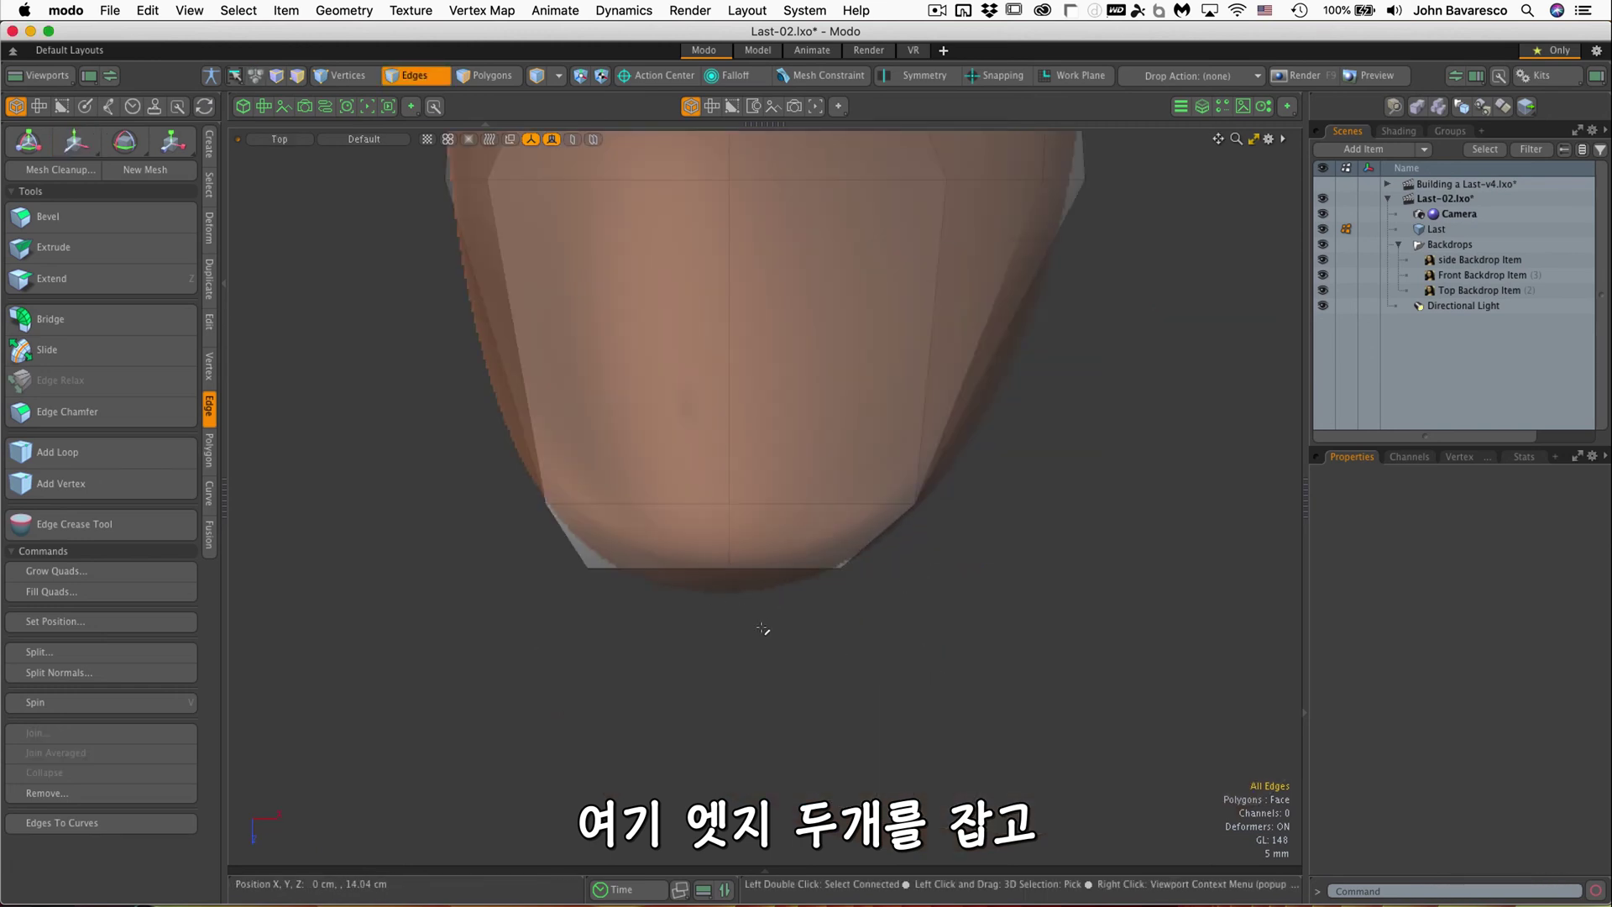
Step: Move the two edges at the opposite corner of the toe tip about 2.6 mm inward along X in the Top view
{"action": "right_click_drag", "start_coordinate": [621, 617], "coordinate": [621, 613]}
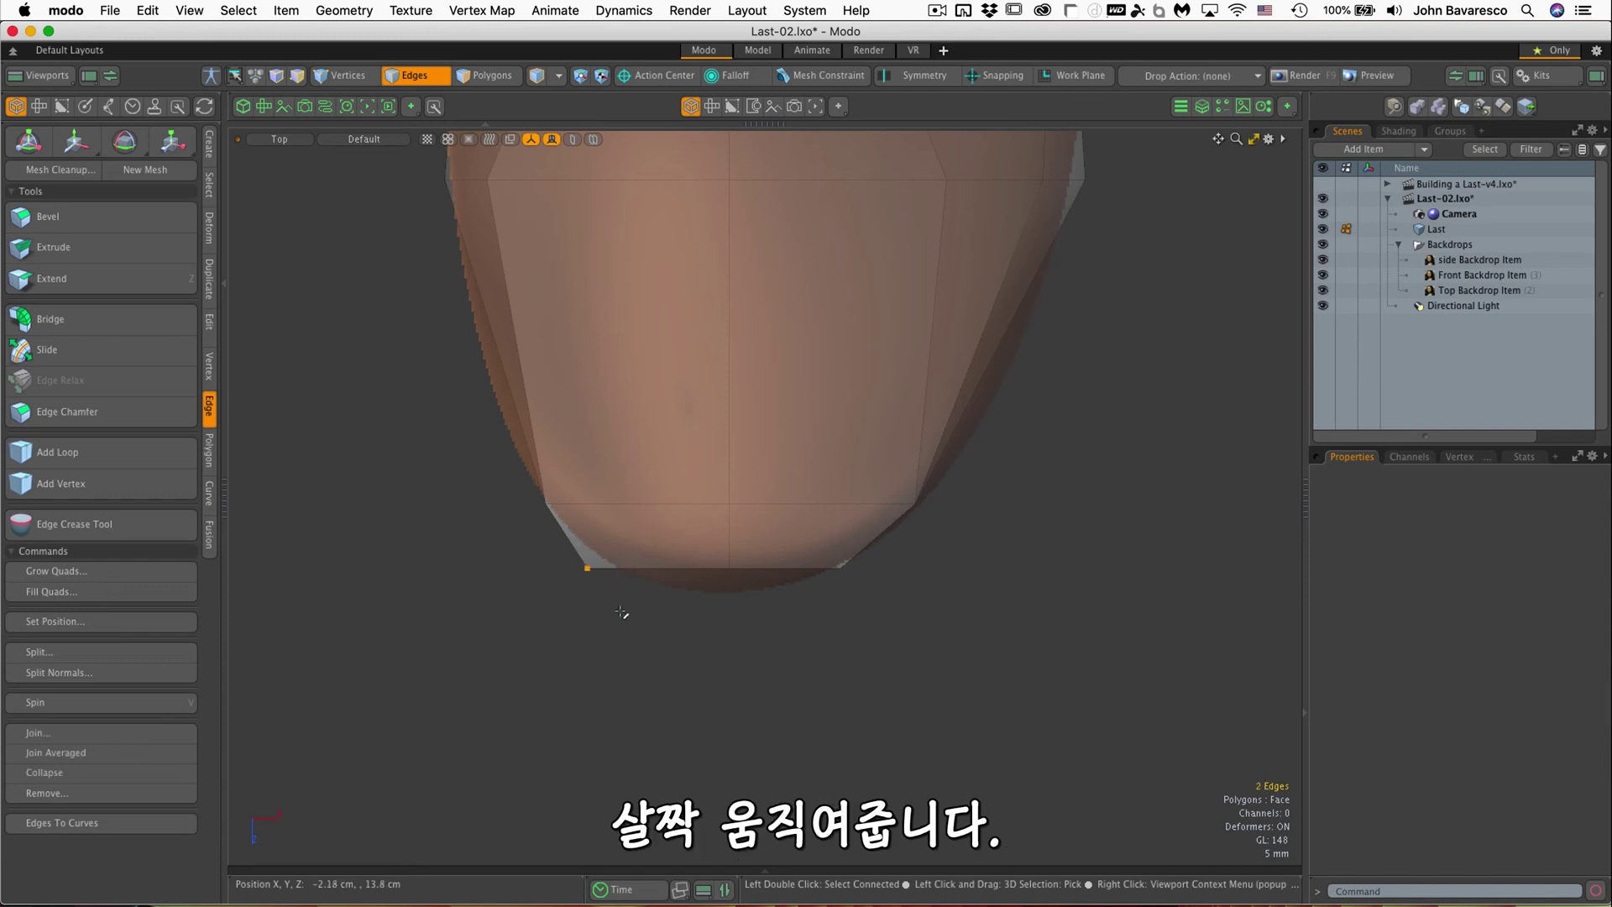
{"action": "key", "text": "w"}
{"action": "left_click_drag", "start_coordinate": [674, 655], "coordinate": [691, 655]}
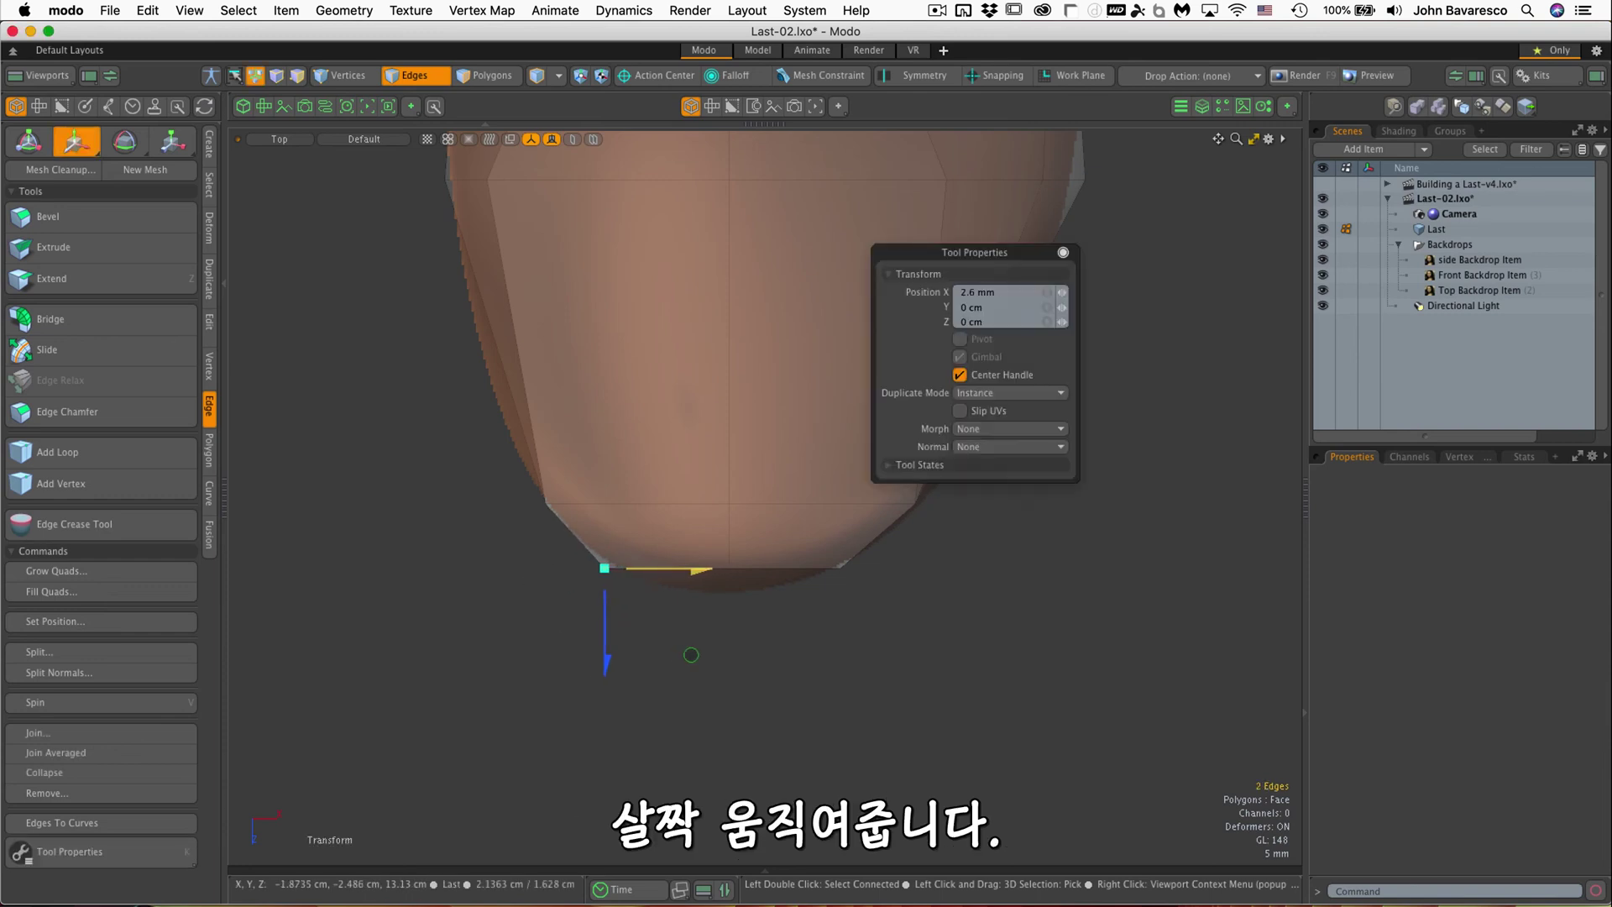
{"action": "key", "text": "space"}
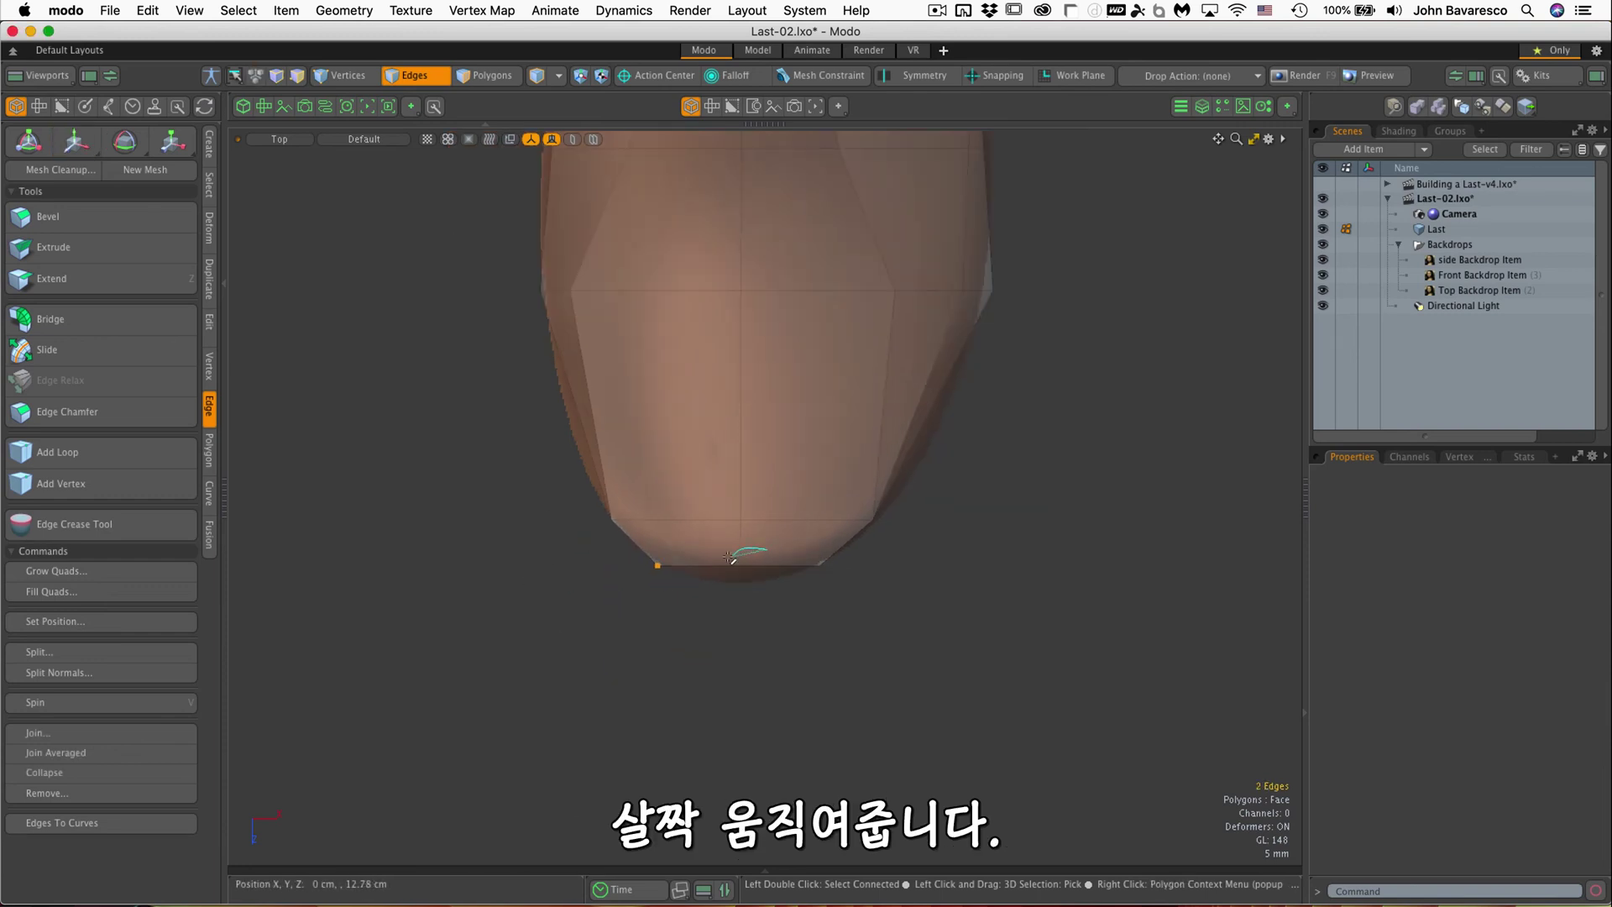
Step: Move the two centre edges of the toe tip about 3.6 mm forward along Z to round the toe outline
{"action": "key", "text": "w"}
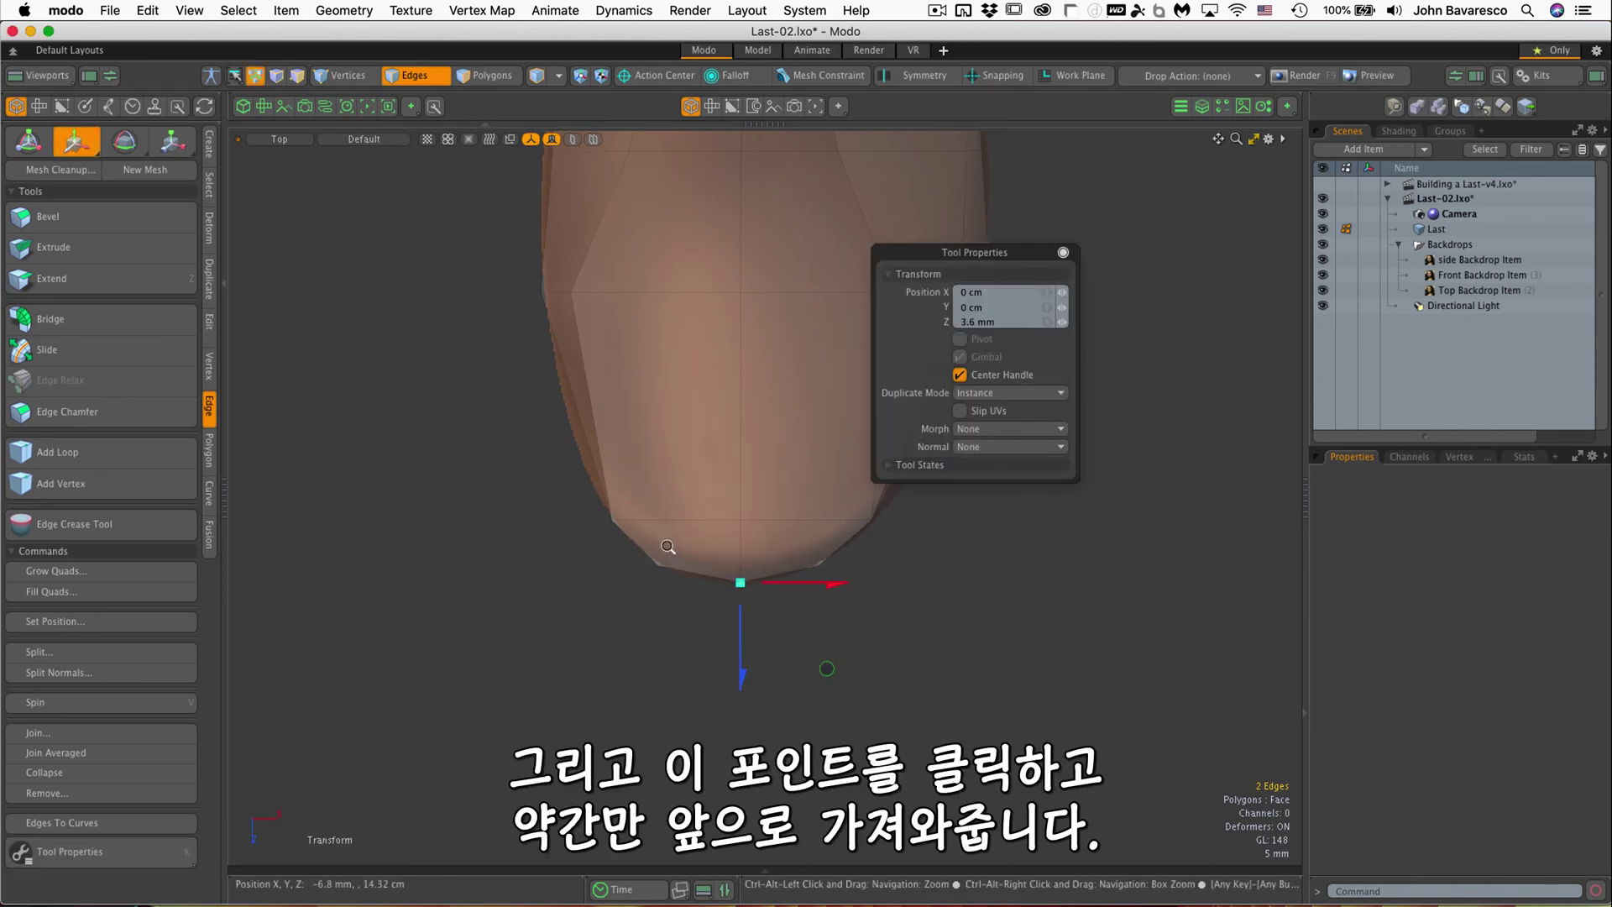
{"action": "scroll", "coordinate": [666, 548], "scroll_direction": "down", "scroll_amount": 2}
{"action": "left_click_drag", "start_coordinate": [630, 445], "coordinate": [520, 615], "text": "alt"}
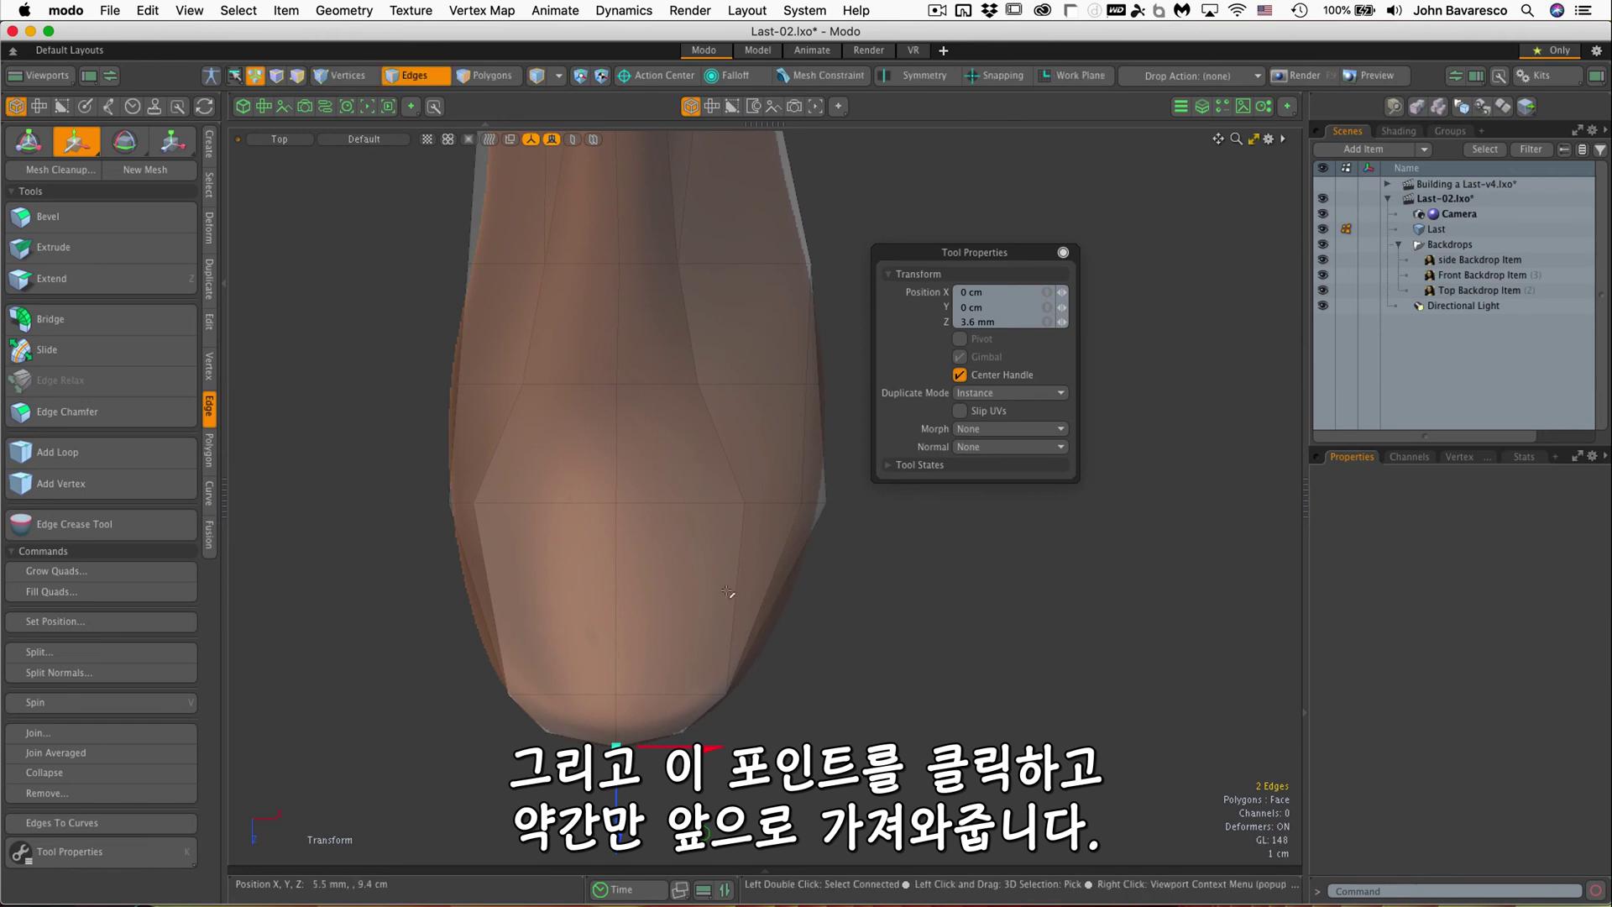
{"action": "key", "text": "space"}
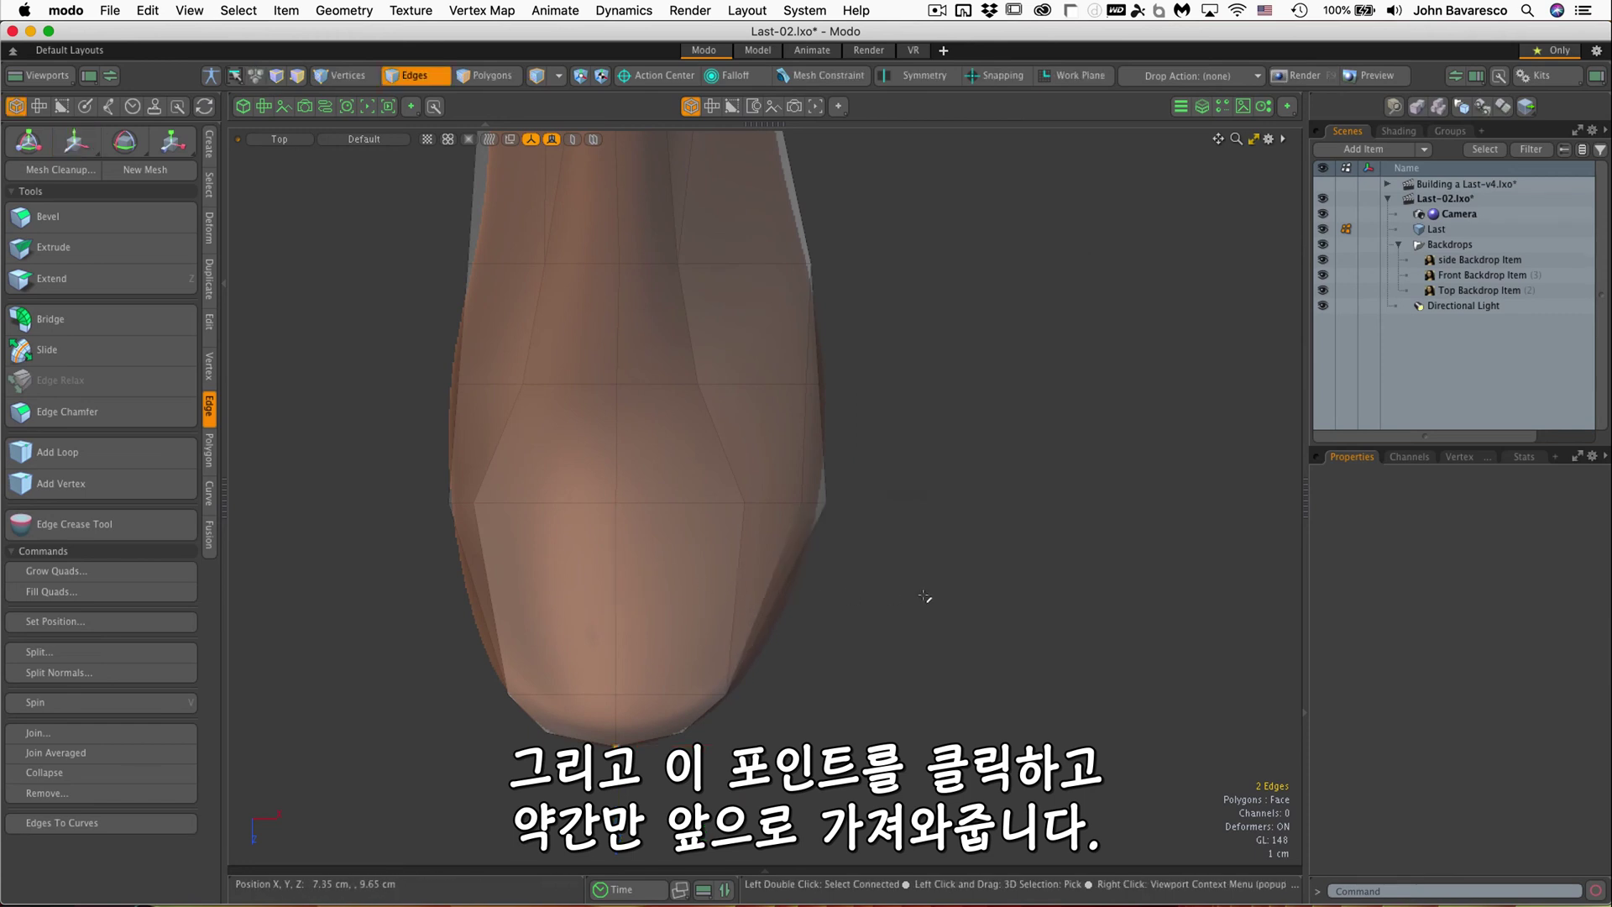
Step: Add a crosswise edge loop at about 46% of the section between the toe end and the forefoot
{"action": "key", "text": "ctrl+space"}
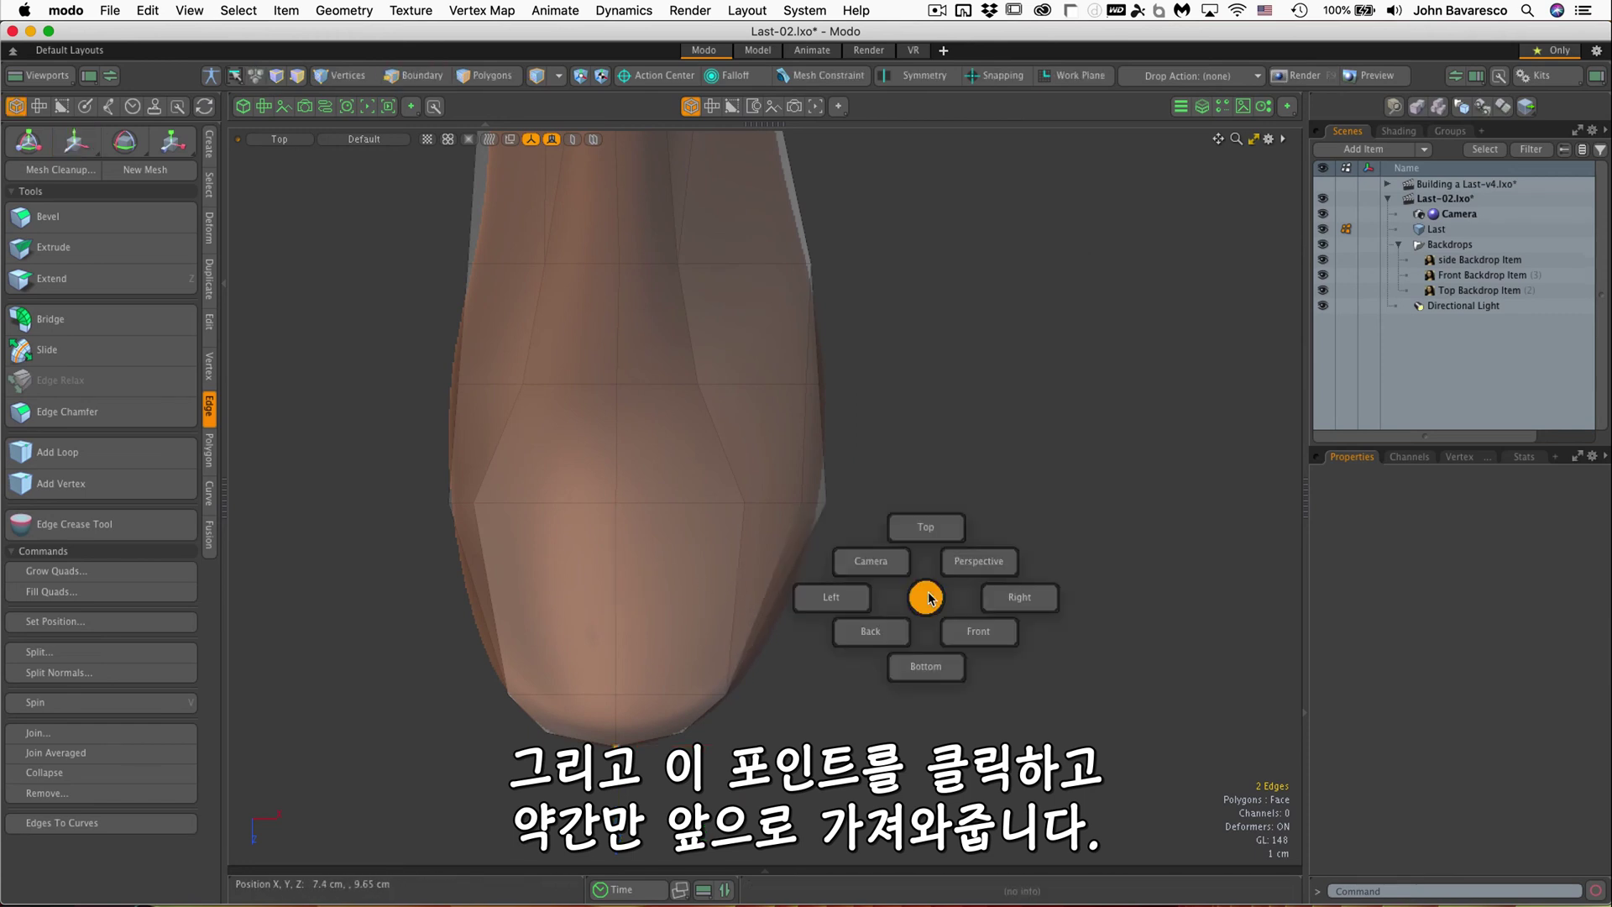
{"action": "left_click", "coordinate": [968, 557]}
{"action": "left_click_drag", "start_coordinate": [974, 585], "coordinate": [385, 456], "text": "alt"}
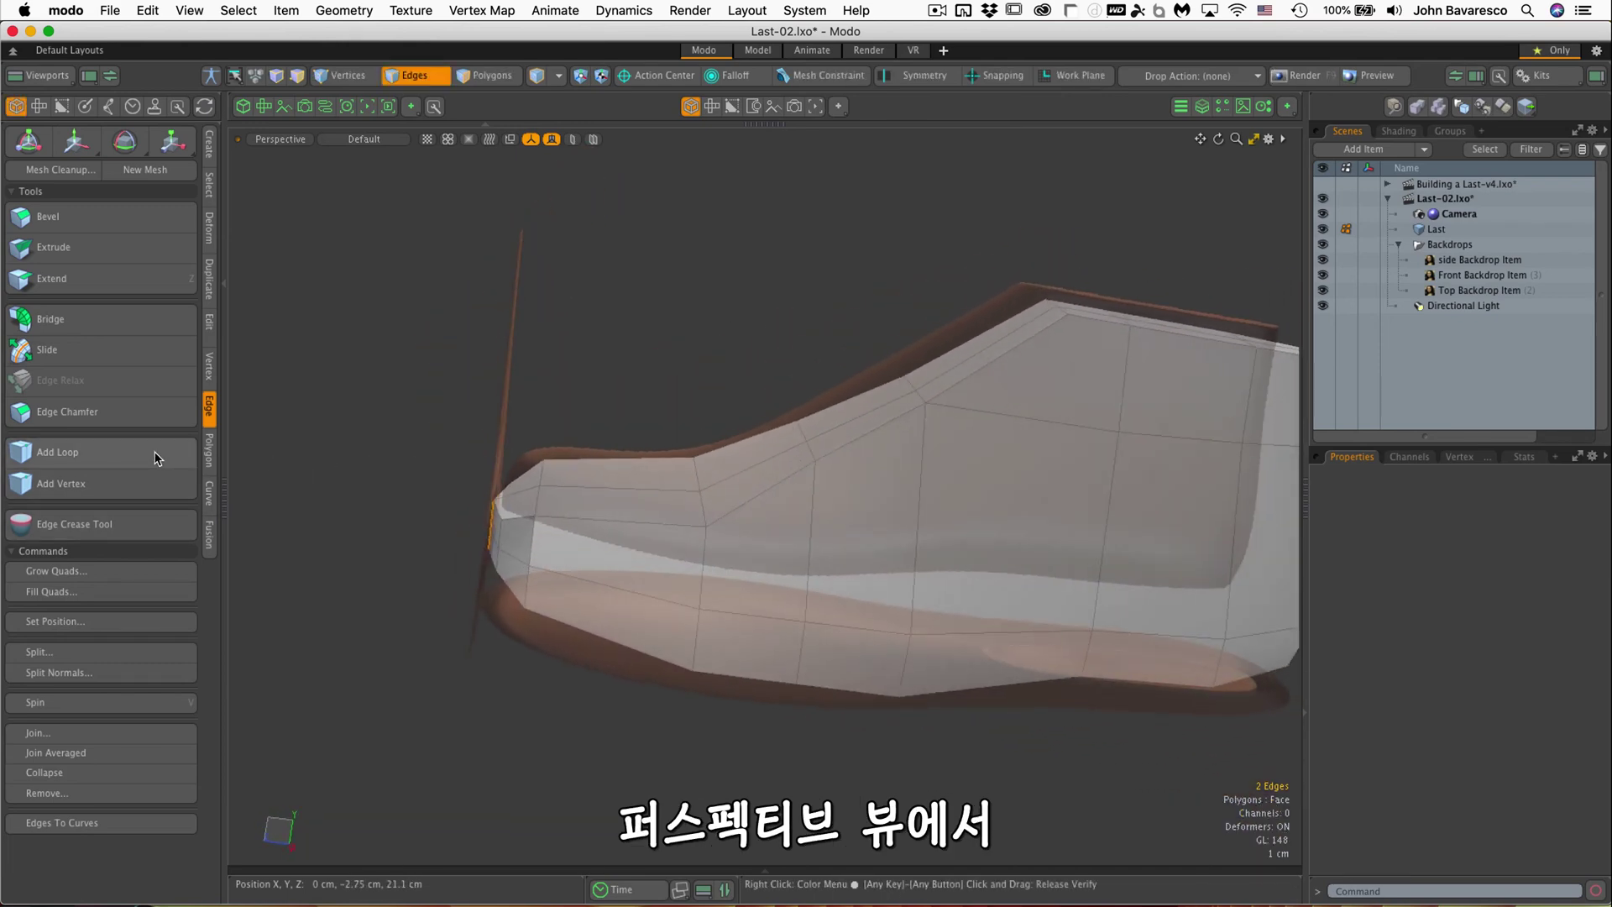
{"action": "key", "text": "Escape"}
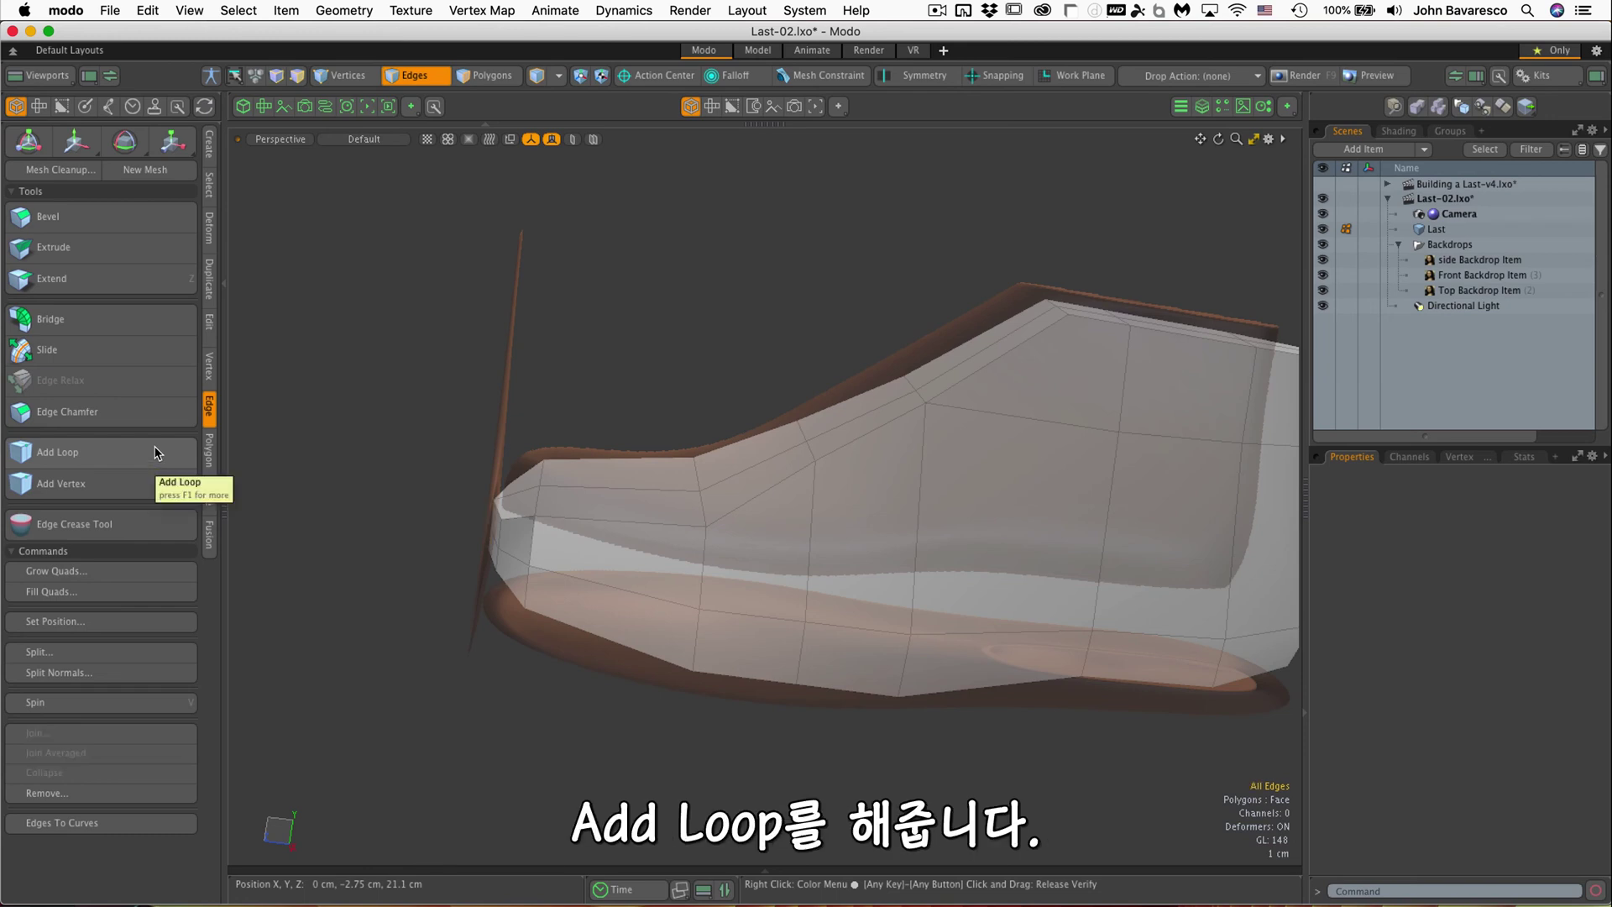
{"action": "left_click", "coordinate": [155, 453]}
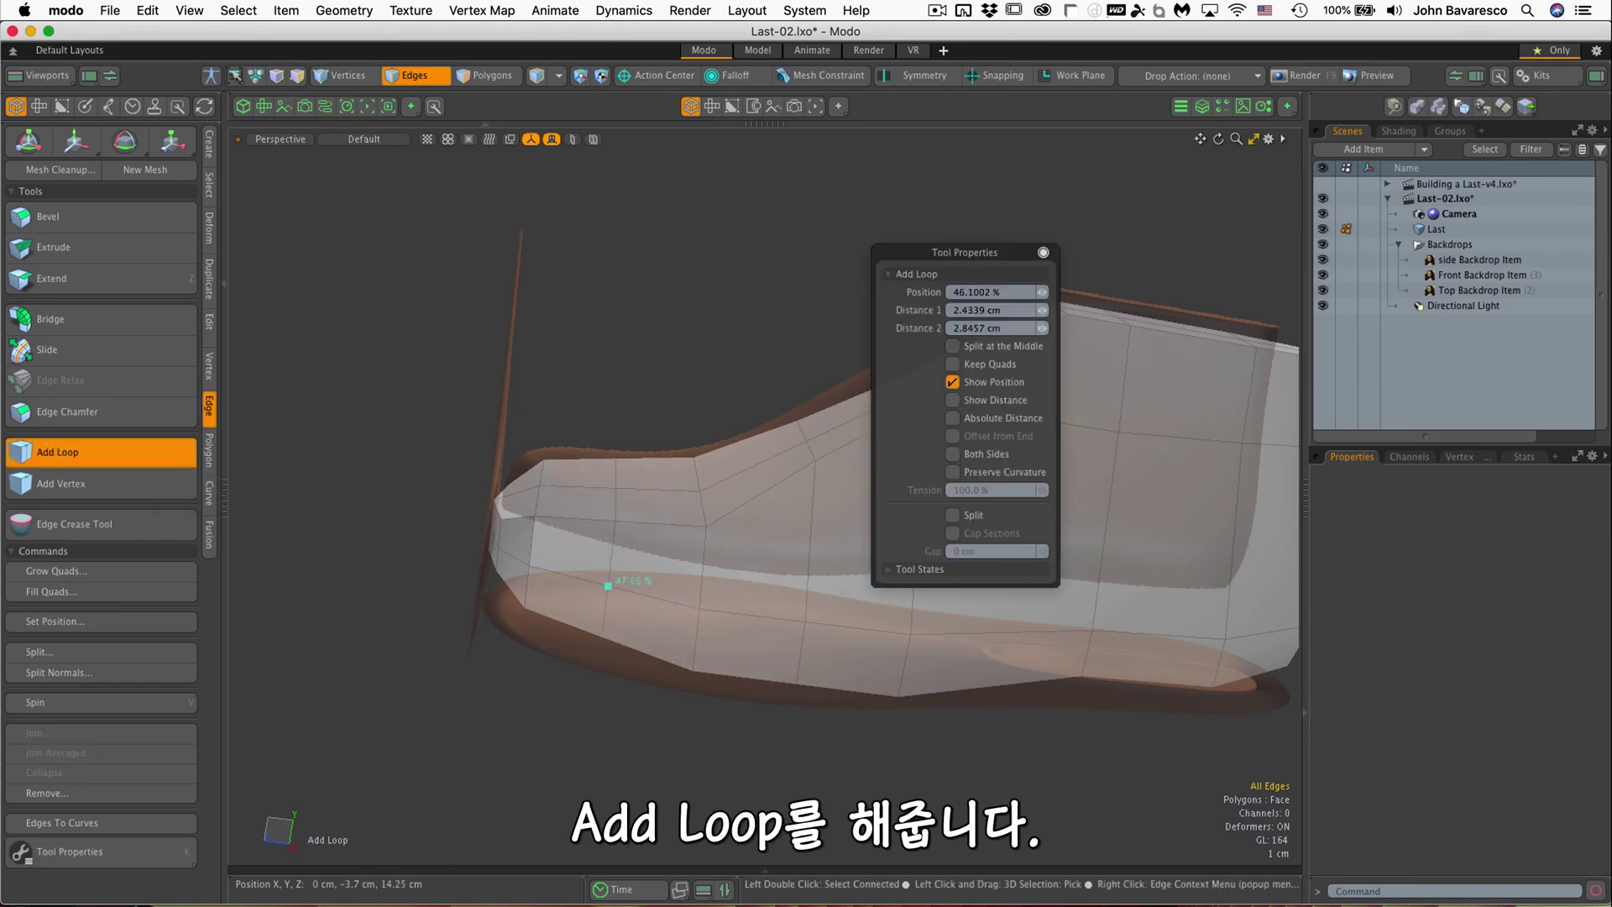
{"action": "key", "text": "space"}
Step: Check the lengthwise edge loop around the last's sides in the Front and Perspective views
{"action": "left_click_drag", "start_coordinate": [737, 413], "coordinate": [616, 431], "text": "alt"}
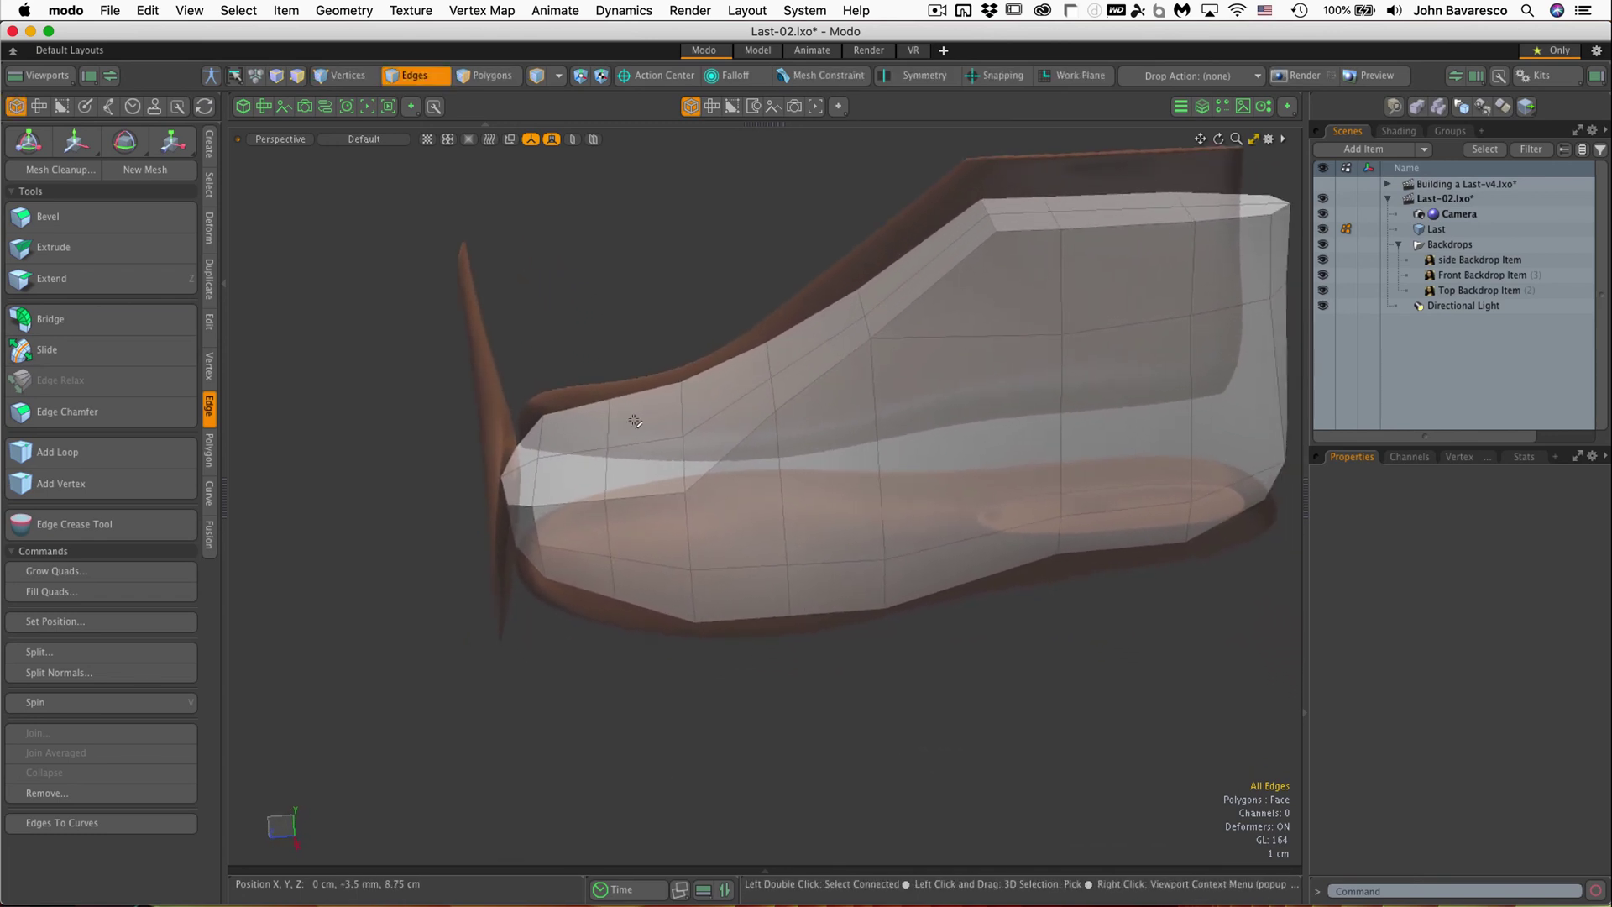
{"action": "key", "text": "ctrl+space"}
{"action": "left_click", "coordinate": [689, 456]}
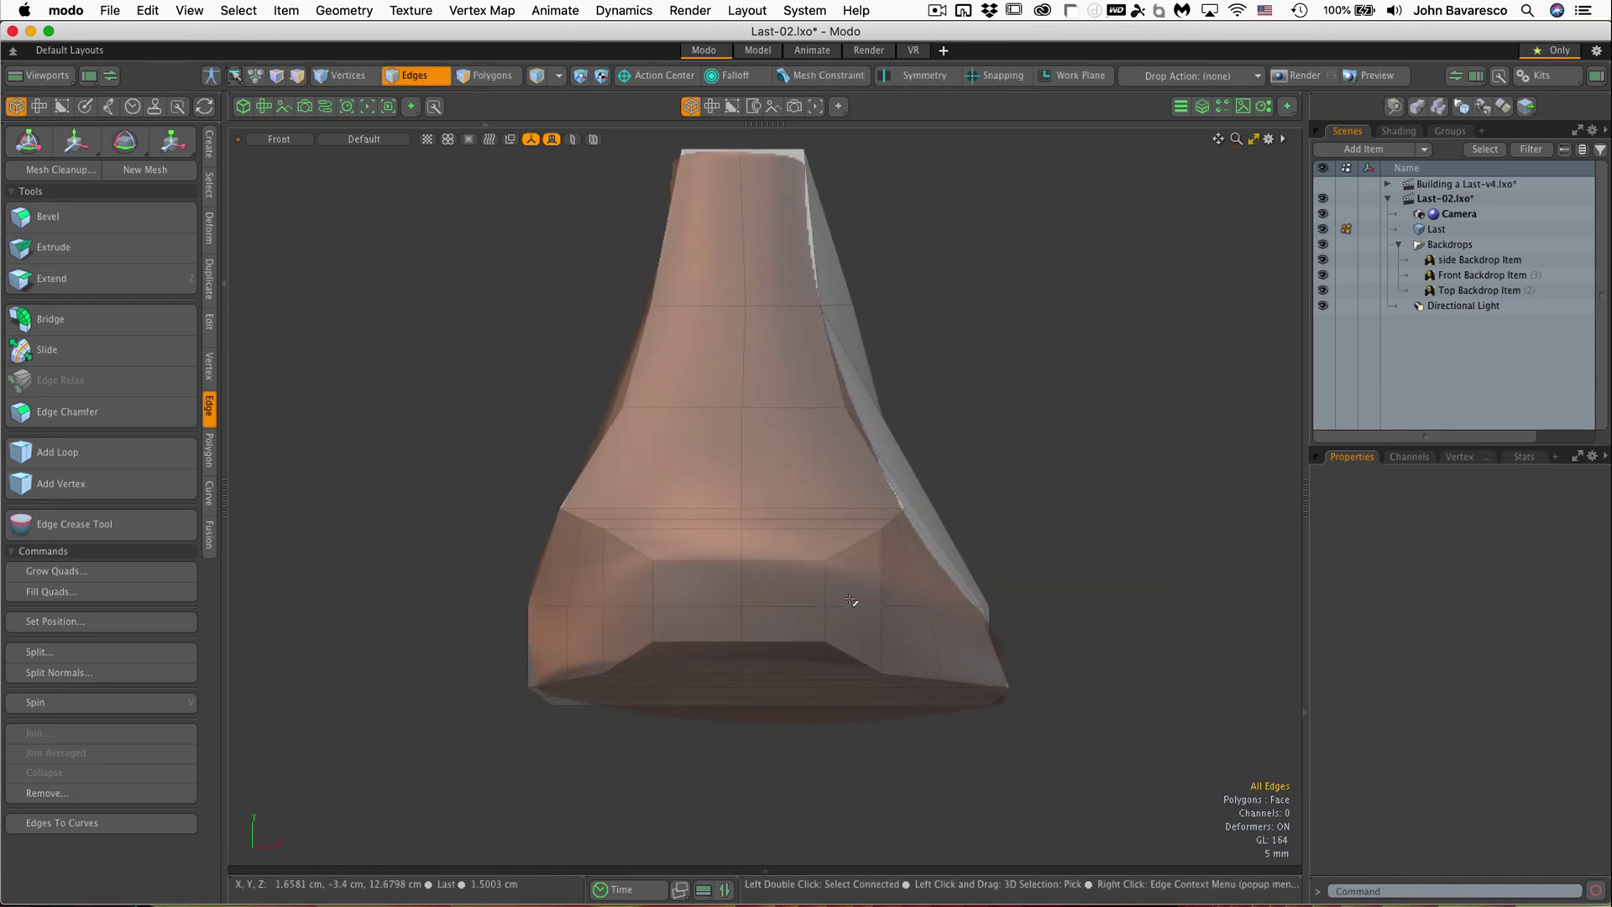
{"action": "double_click", "coordinate": [784, 605]}
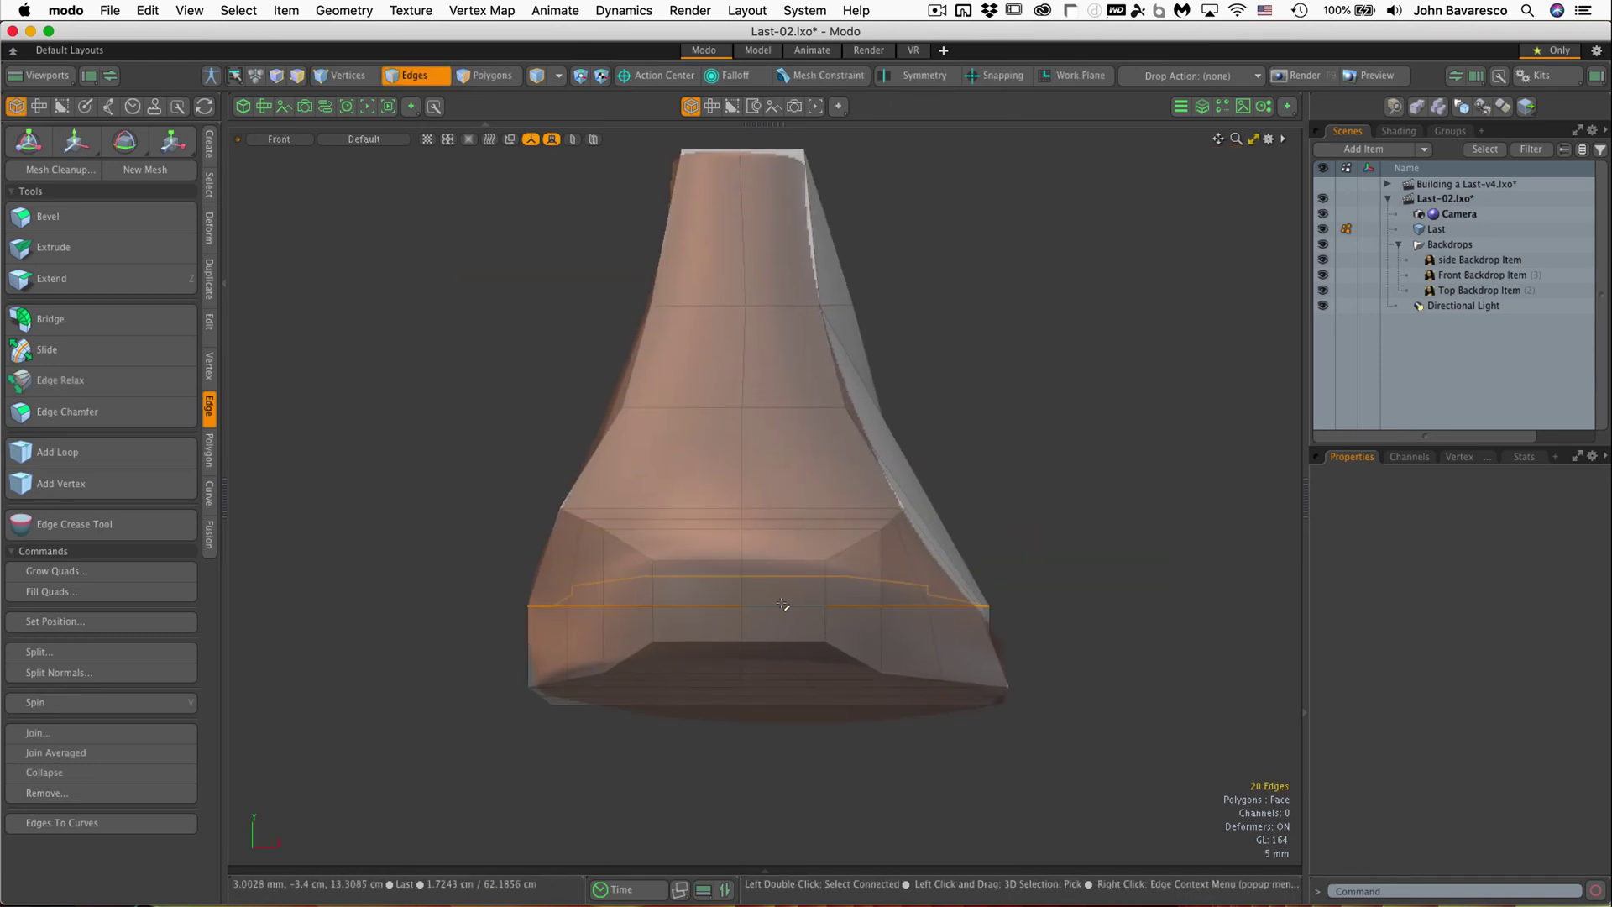
{"action": "key", "text": "ctrl+space"}
{"action": "left_click", "coordinate": [835, 568]}
{"action": "key", "text": "ctrl+space"}
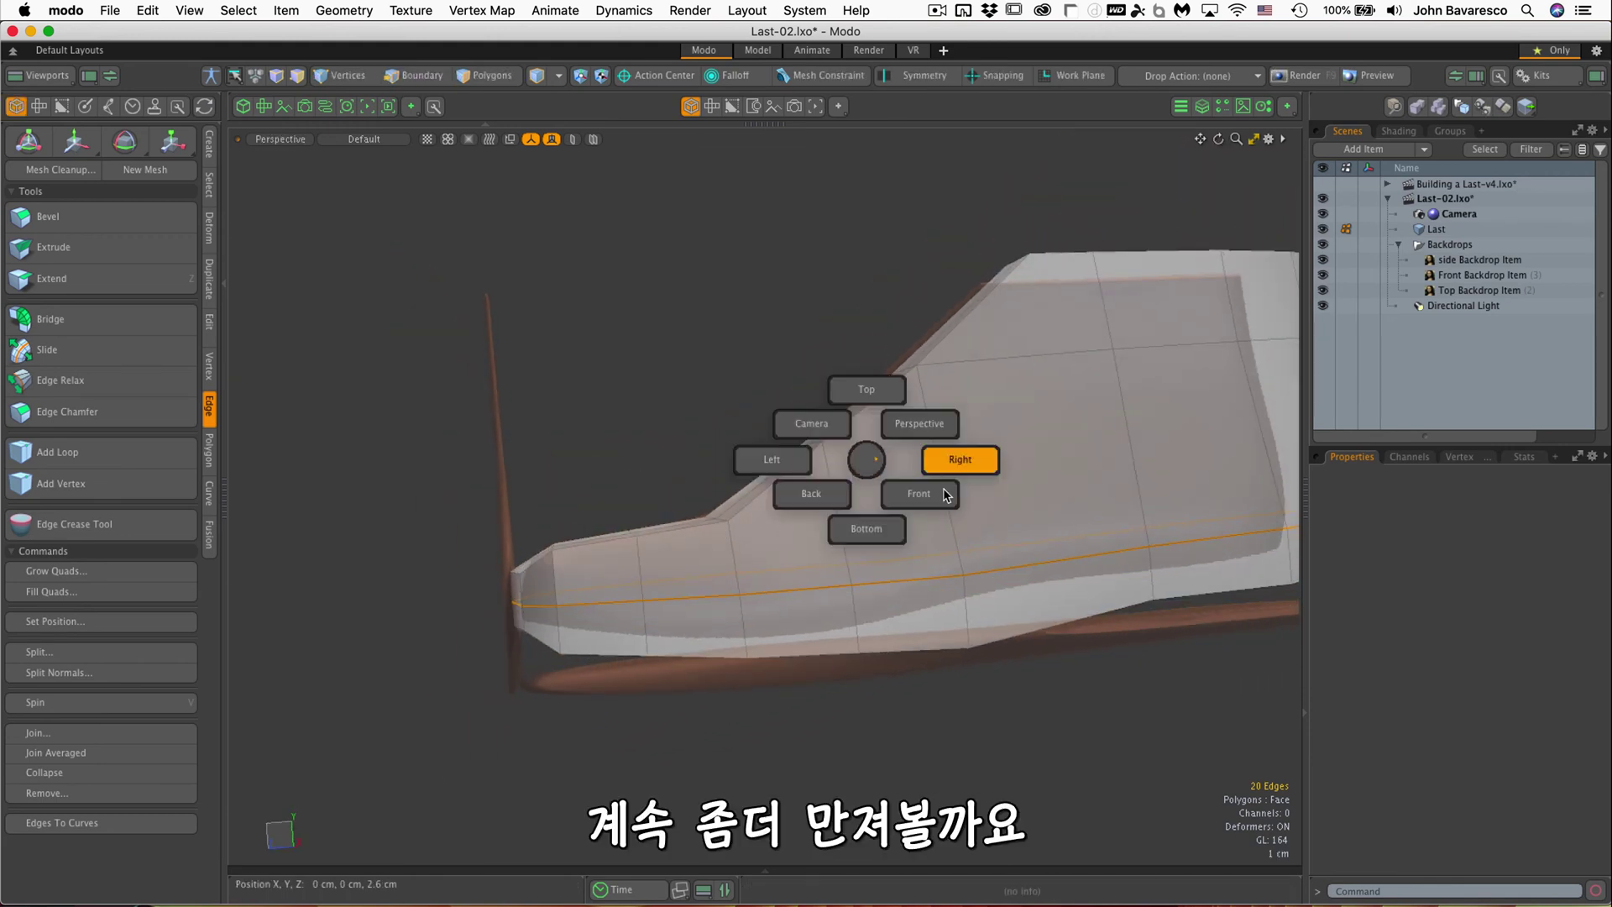
Step: Lower the sole edges of the forefoot loop, below the start of the instep rise, to the side backdrop in the Right view
{"action": "left_click", "coordinate": [946, 495]}
{"action": "key", "text": "3"}
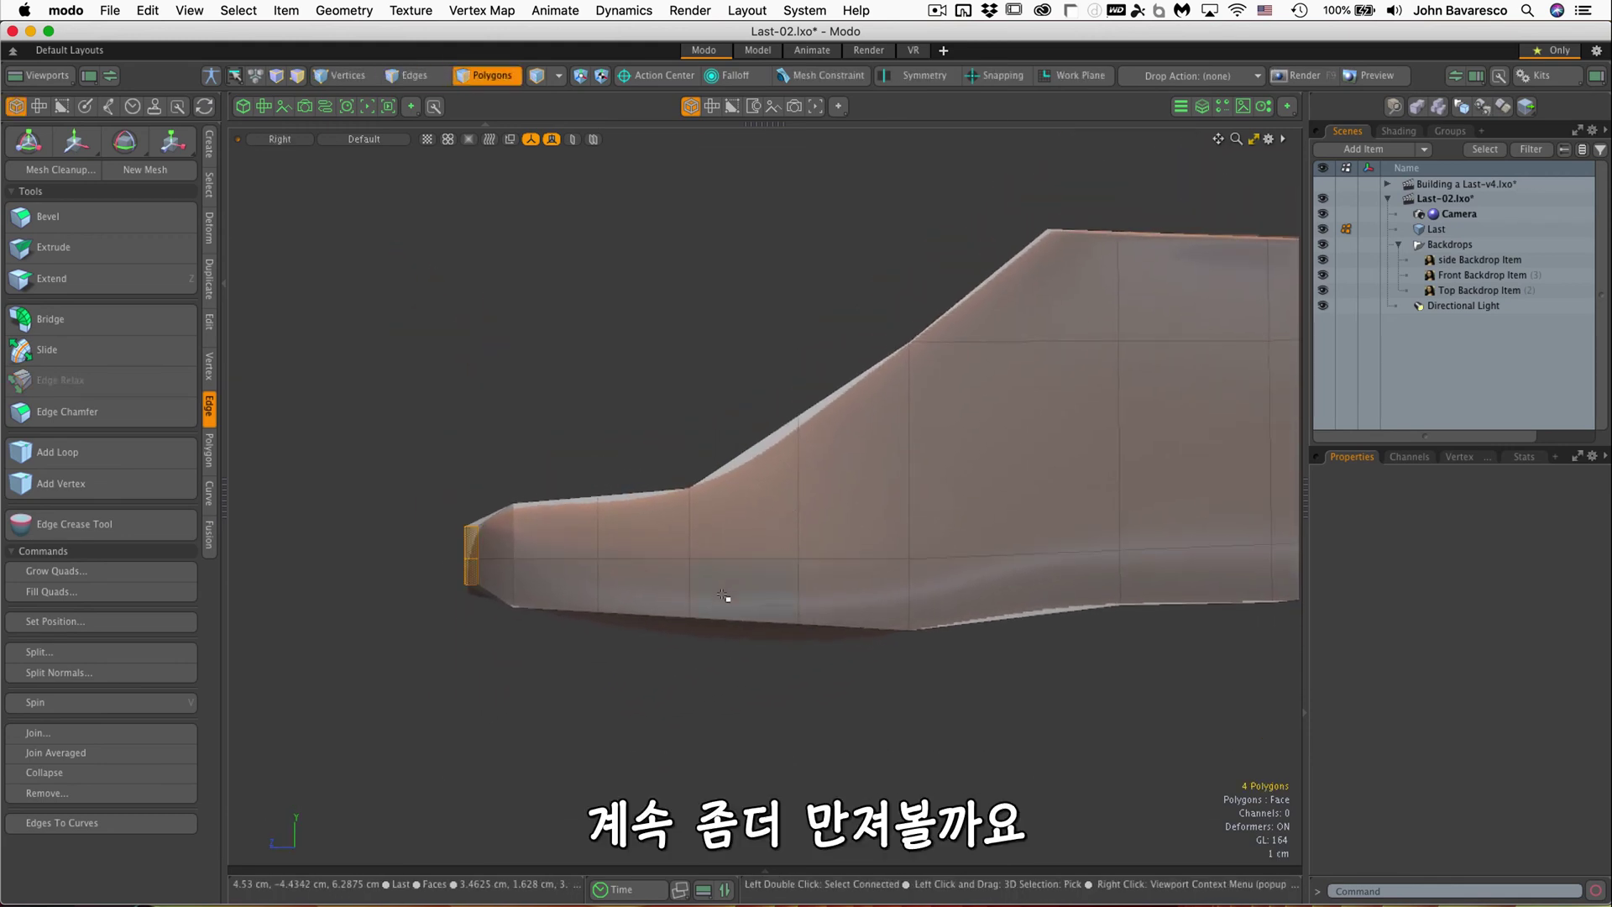
{"action": "left_click", "coordinate": [742, 623]}
{"action": "key", "text": "2"}
{"action": "left_click_drag", "start_coordinate": [742, 623], "coordinate": [630, 625]}
{"action": "key", "text": "w"}
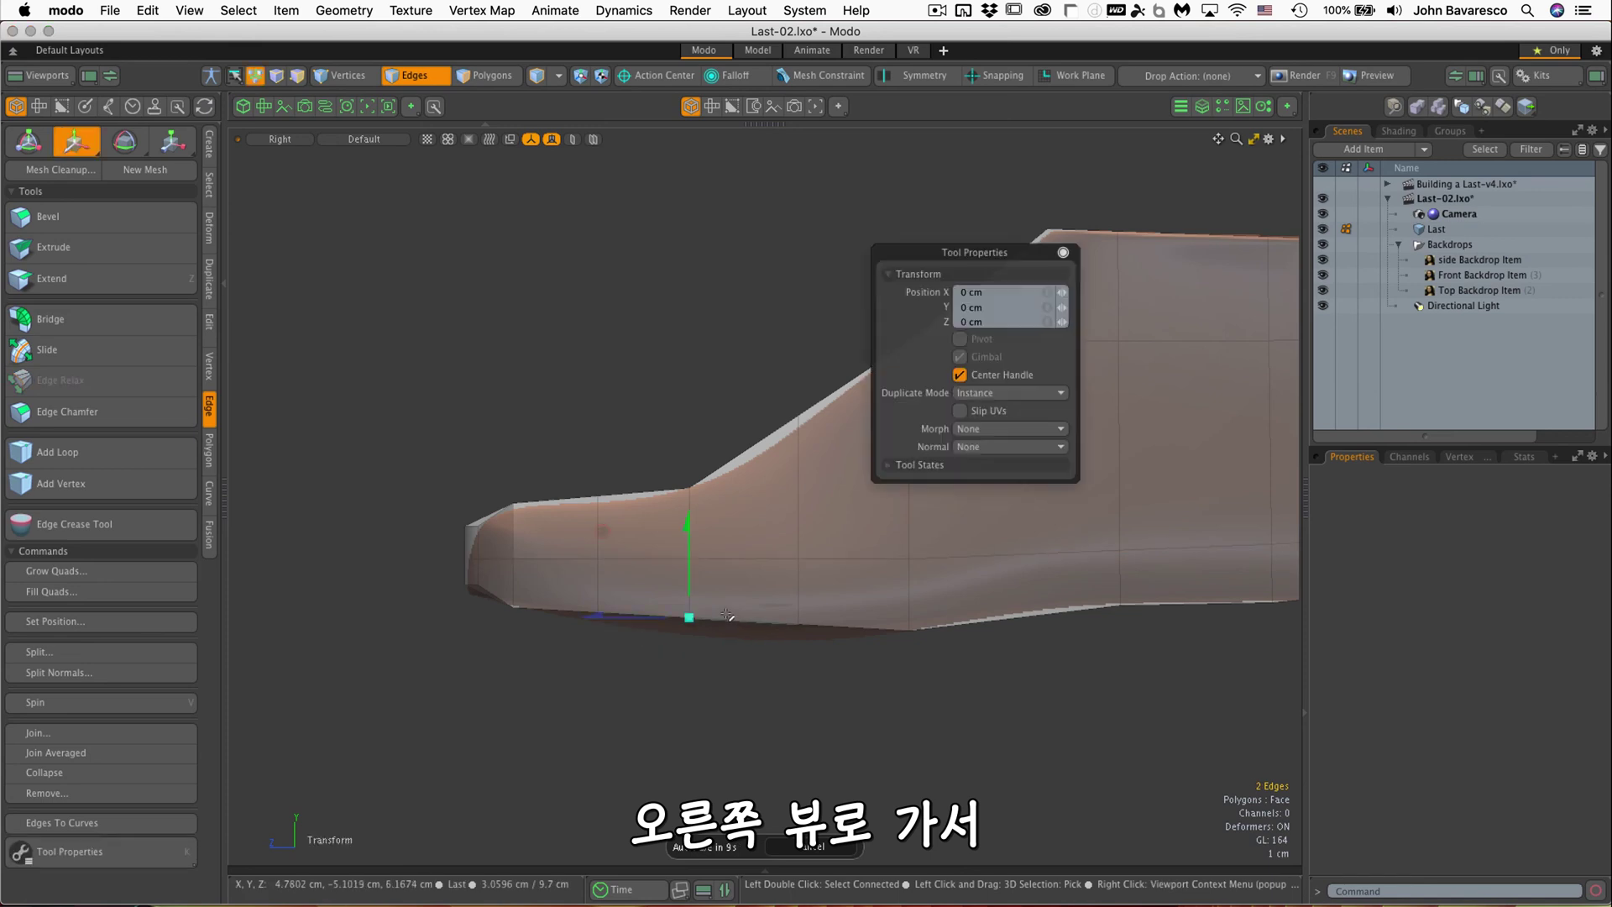
{"action": "left_click_drag", "start_coordinate": [727, 615], "coordinate": [727, 626]}
{"action": "key", "text": "q"}
Step: Lower the sole edges of the next loop toward the heel and of the new toe loop to the backdrop outline
{"action": "middle_click_drag", "start_coordinate": [817, 606], "coordinate": [826, 646]}
{"action": "key", "text": "w"}
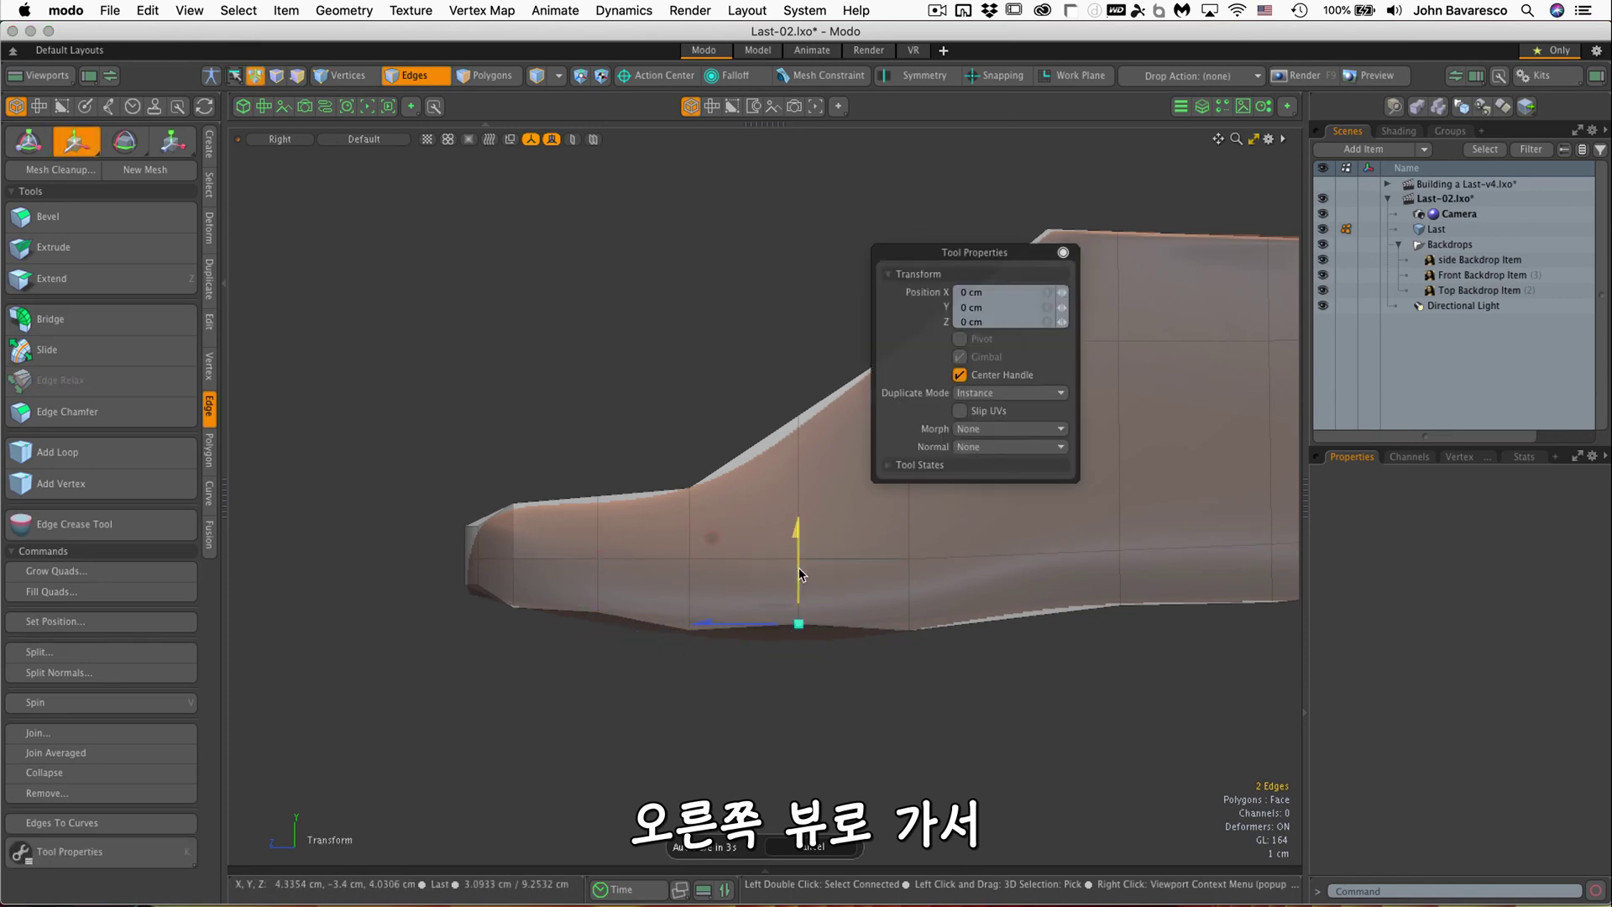
{"action": "left_click_drag", "start_coordinate": [800, 576], "coordinate": [800, 590]}
{"action": "key", "text": "q"}
{"action": "mouse_move", "coordinate": [615, 589]}
{"action": "middle_mouse_down"}
{"action": "mouse_move", "coordinate": [582, 605]}
{"action": "mouse_move", "coordinate": [621, 603]}
{"action": "middle_mouse_up"}
{"action": "scroll", "coordinate": [621, 602], "scroll_direction": "up", "scroll_amount": 2}
{"action": "key", "text": "w"}
{"action": "left_click_drag", "start_coordinate": [587, 561], "coordinate": [587, 572]}
{"action": "key", "text": "q"}
Step: Adjust the lower edges of the toe tip and move its upper edges back toward the heel to follow the side backdrop
{"action": "middle_click_drag", "start_coordinate": [388, 579], "coordinate": [394, 588]}
{"action": "key", "text": "w"}
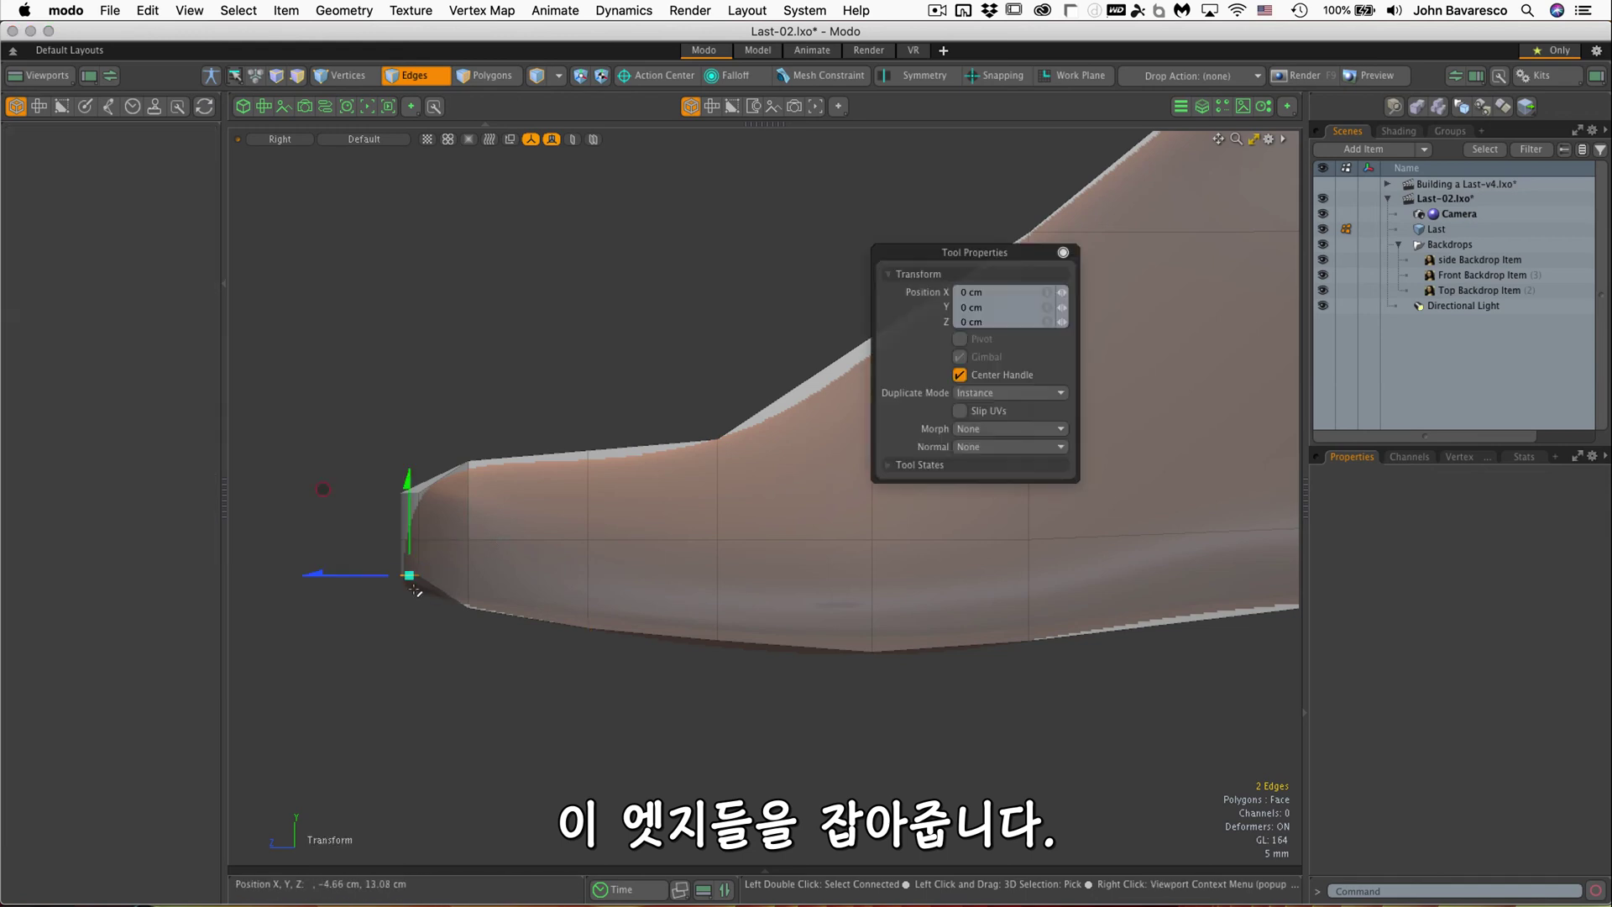
{"action": "key", "text": "q"}
{"action": "middle_click_drag", "start_coordinate": [406, 452], "coordinate": [390, 464]}
{"action": "key", "text": "w"}
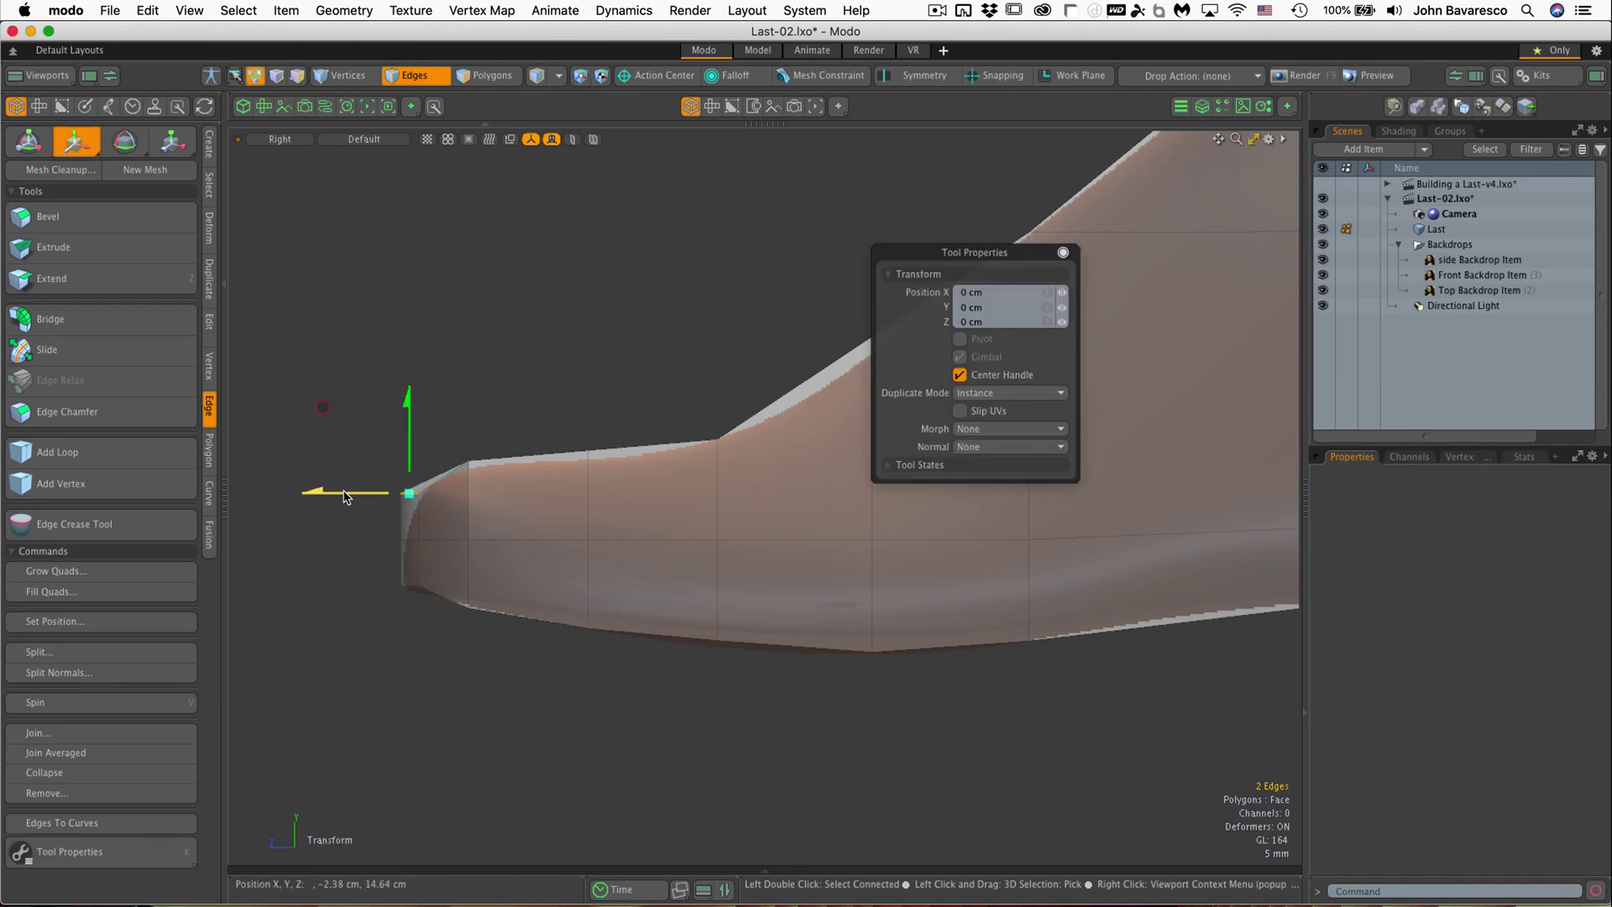
{"action": "left_click_drag", "start_coordinate": [346, 495], "coordinate": [364, 495]}
{"action": "left_click_drag", "start_coordinate": [497, 507], "coordinate": [502, 551], "text": "alt"}
{"action": "key", "text": "q"}
Step: Lower the top edges at the new toe loop, the lower instep loop and the forefoot loop in the Right view
{"action": "scroll", "coordinate": [546, 495], "scroll_direction": "up", "scroll_amount": 1}
{"action": "middle_click_drag", "start_coordinate": [557, 460], "coordinate": [544, 470]}
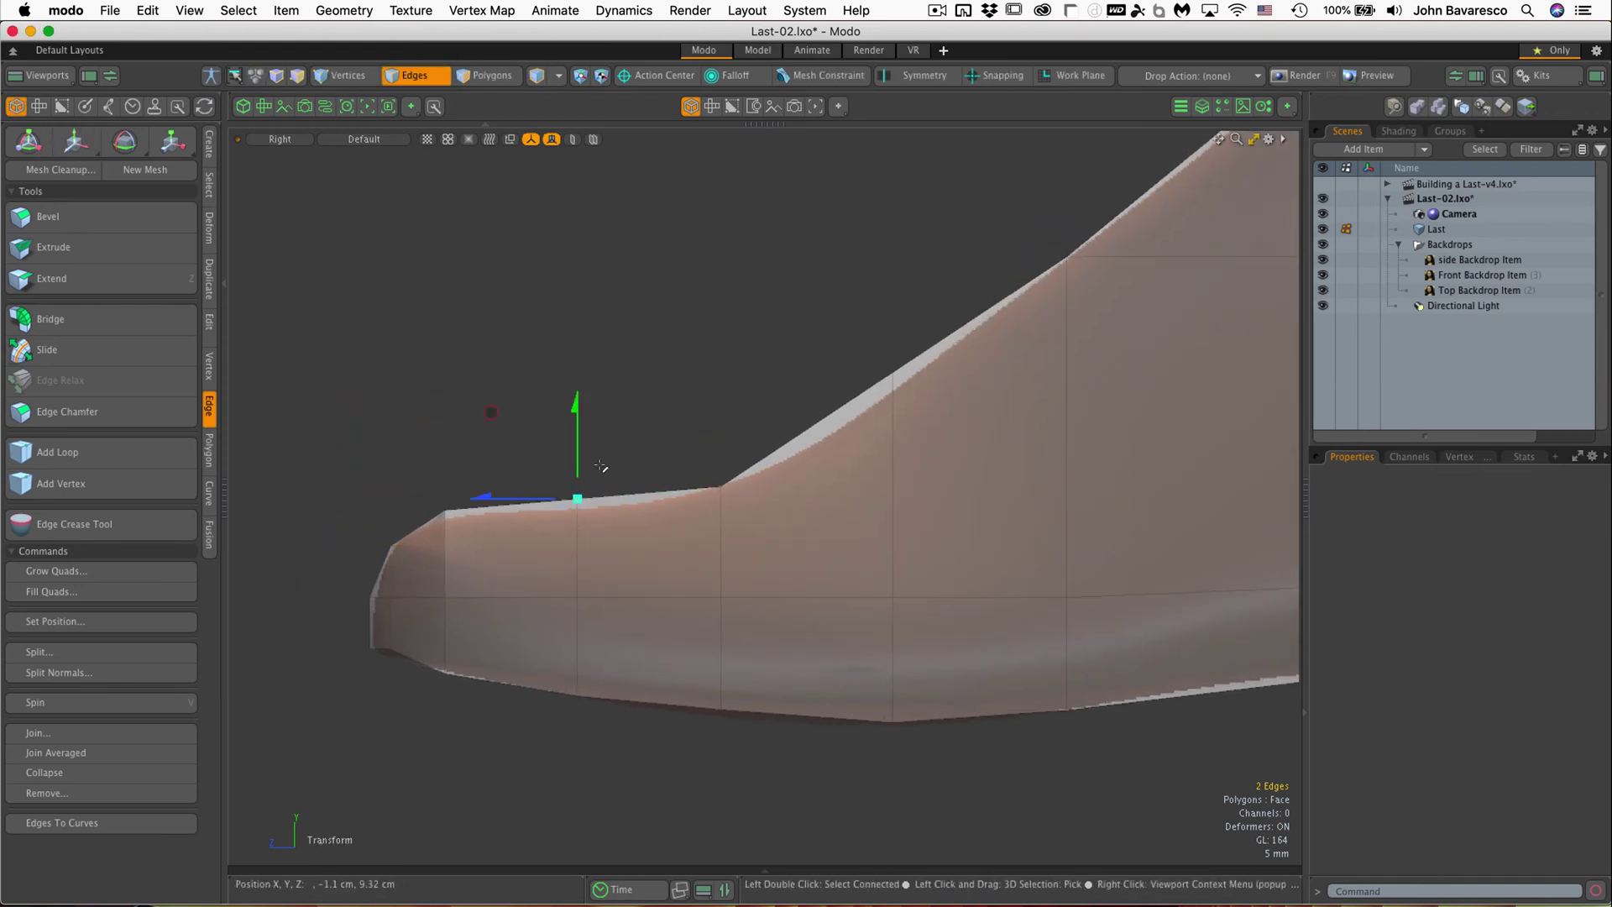
{"action": "left_click_drag", "start_coordinate": [579, 462], "coordinate": [579, 473]}
{"action": "key", "text": "q"}
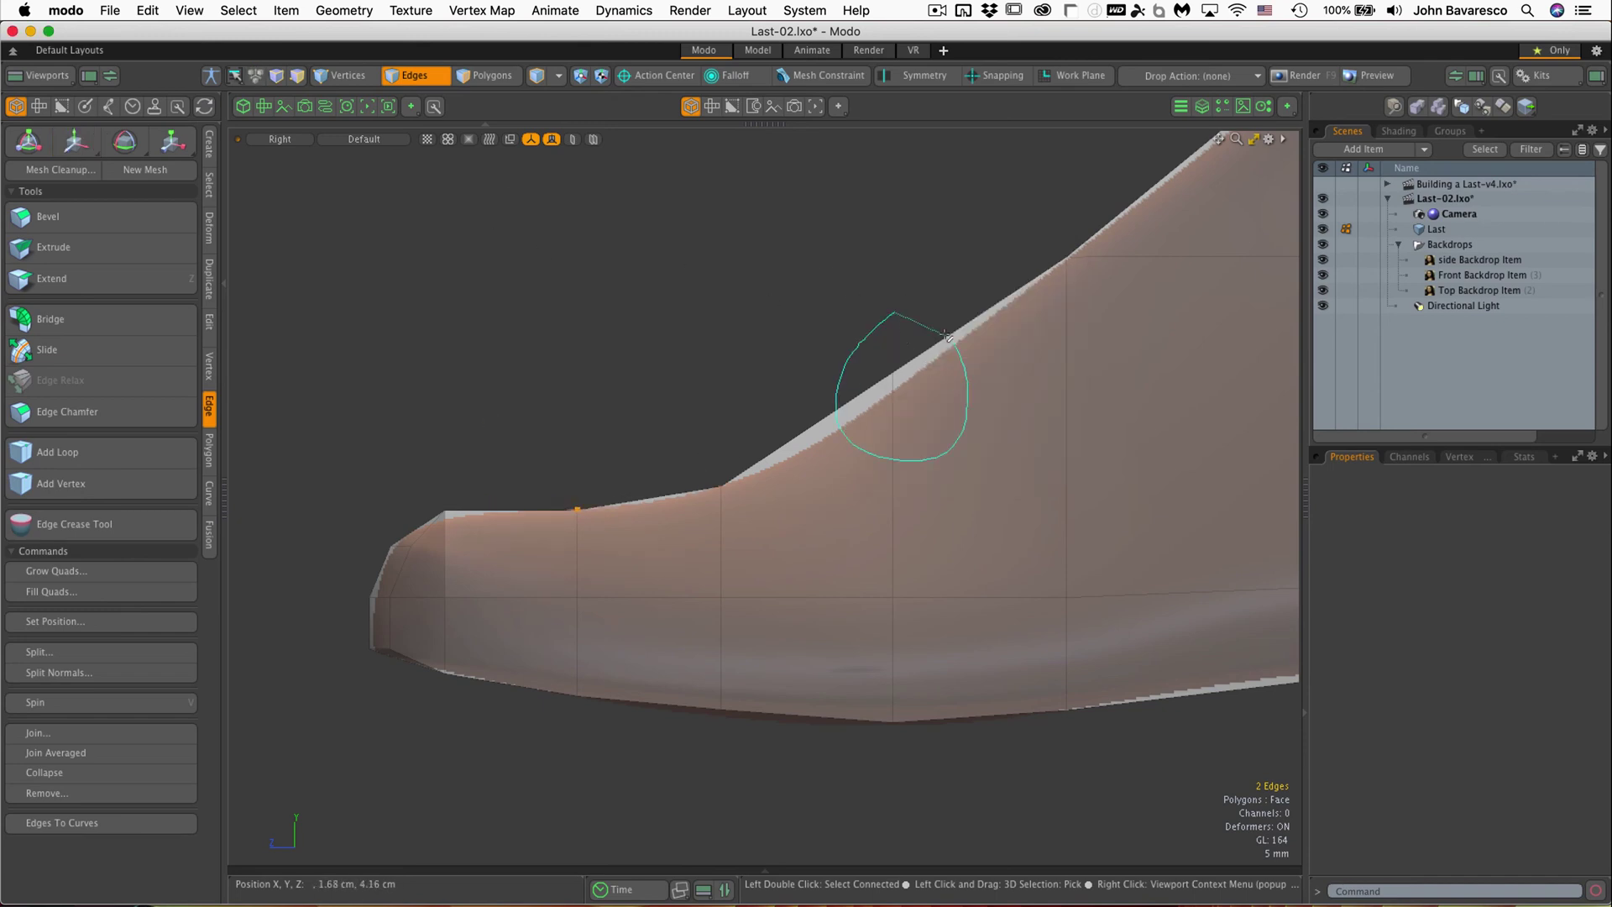
{"action": "middle_click_drag", "start_coordinate": [947, 336], "coordinate": [946, 338]}
{"action": "key", "text": "w"}
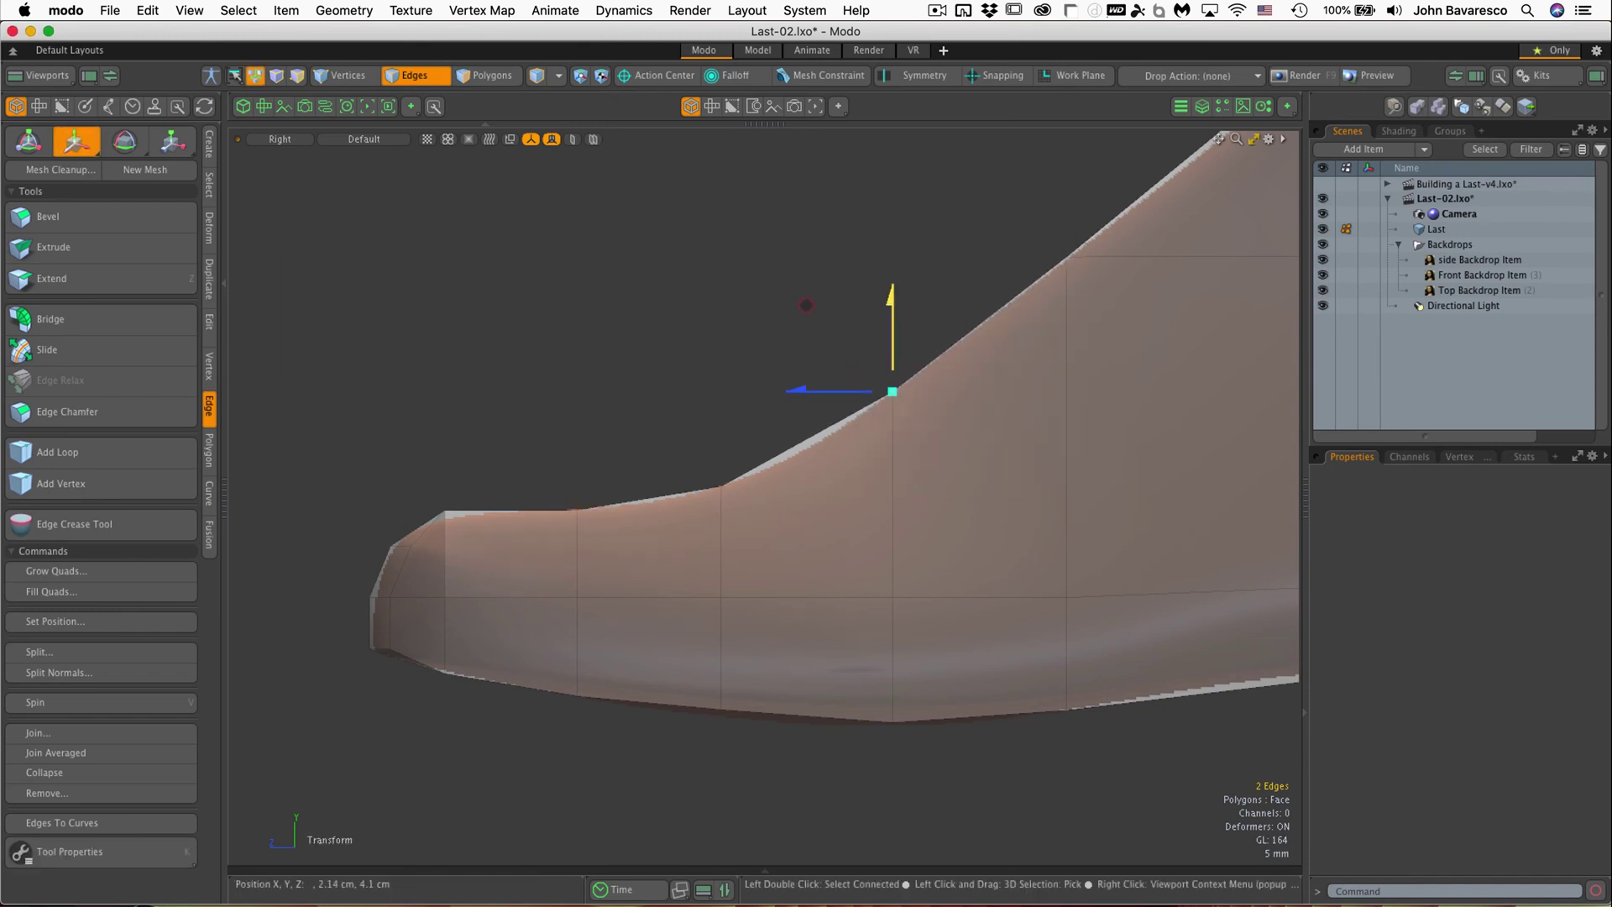
{"action": "left_click_drag", "start_coordinate": [805, 305], "coordinate": [635, 413]}
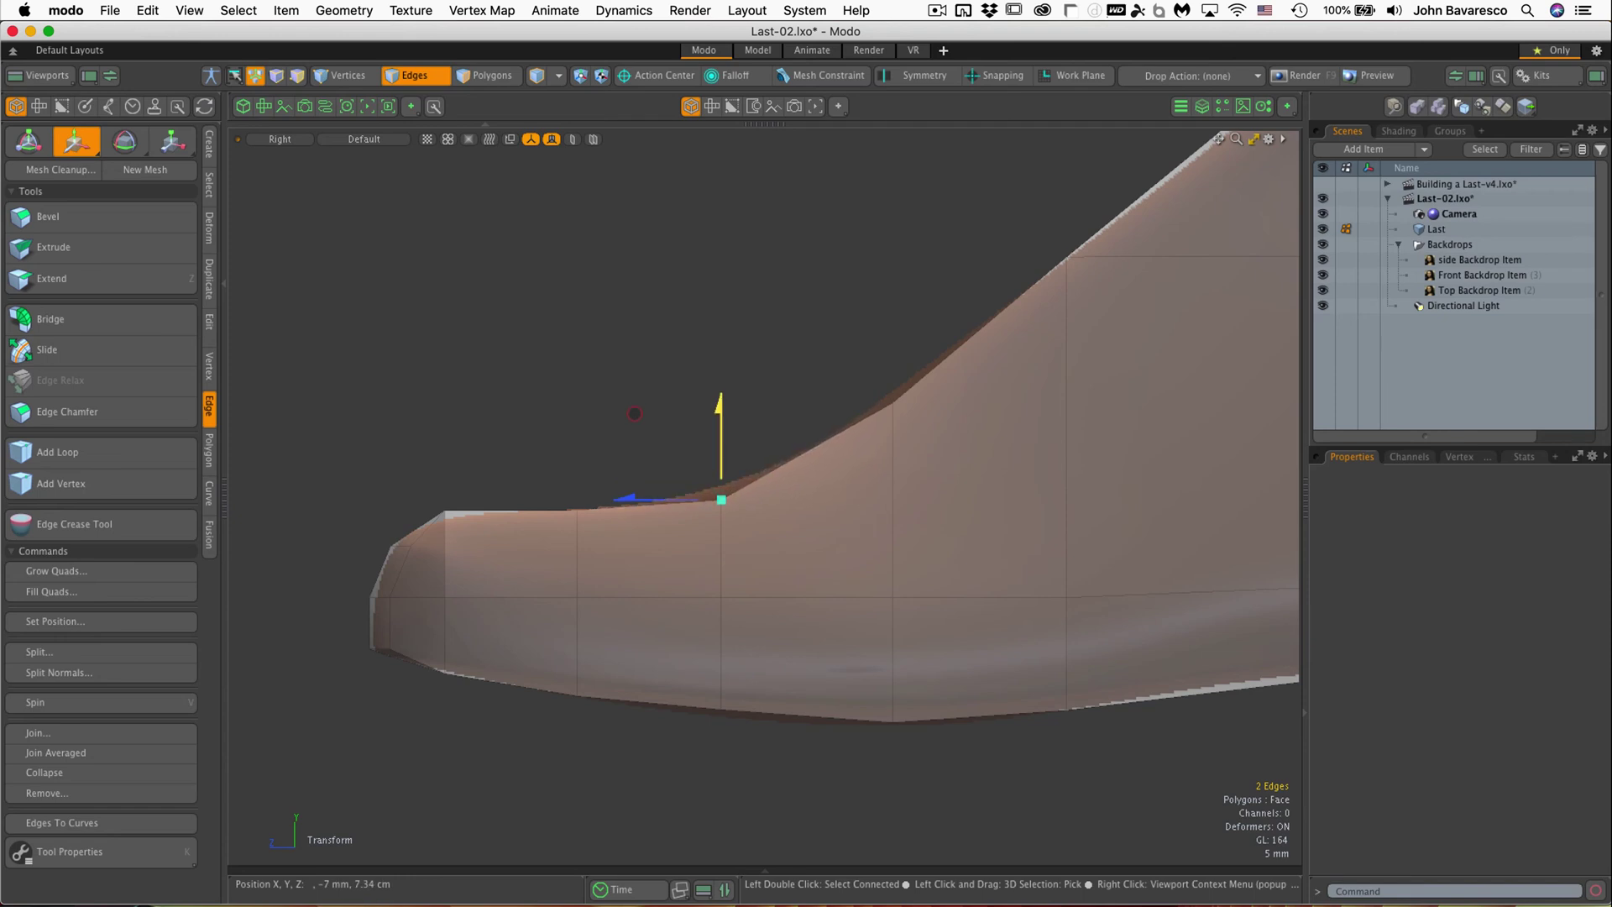
Step: Select the top edges between the toe end loop and the new toe loop and lower them slightly
{"action": "middle_click_drag", "start_coordinate": [421, 510], "coordinate": [598, 529]}
{"action": "key", "text": "w"}
{"action": "scroll", "coordinate": [600, 526], "scroll_direction": "down", "scroll_amount": 3}
{"action": "left_click_drag", "start_coordinate": [538, 465], "coordinate": [538, 476]}
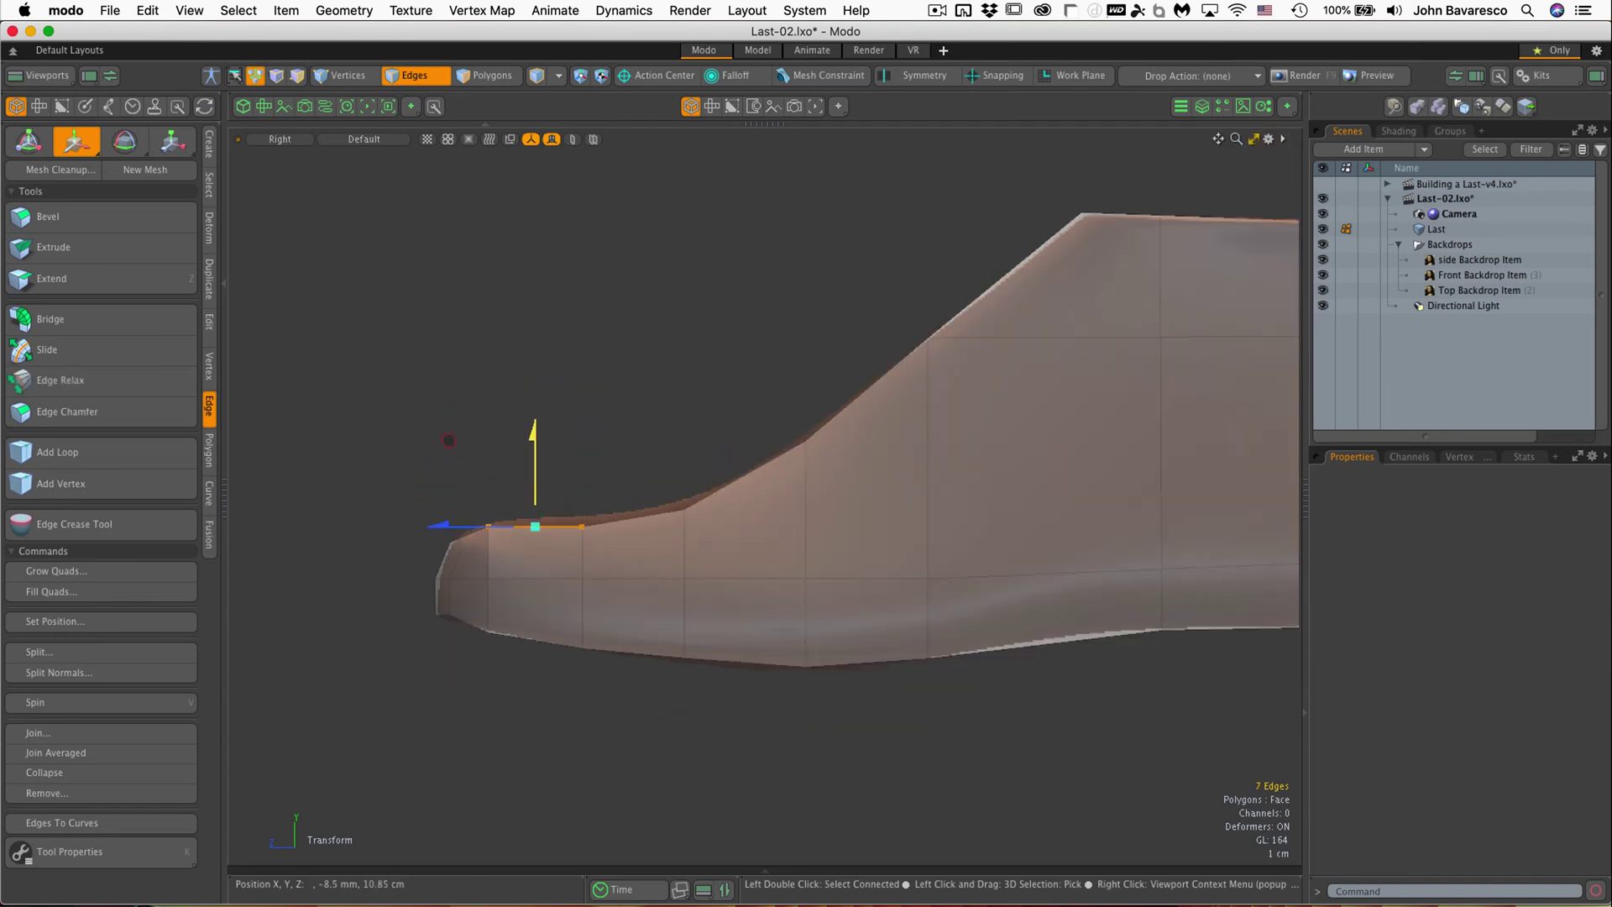
Step: Move the instep edges midway up the slope slightly down and back toward the heel
{"action": "scroll", "coordinate": [659, 439], "scroll_direction": "up", "scroll_amount": 3}
{"action": "left_click_drag", "start_coordinate": [733, 395], "coordinate": [522, 472], "text": "alt"}
{"action": "key", "text": "q"}
{"action": "middle_click_drag", "start_coordinate": [874, 336], "coordinate": [887, 411]}
{"action": "key", "text": "w"}
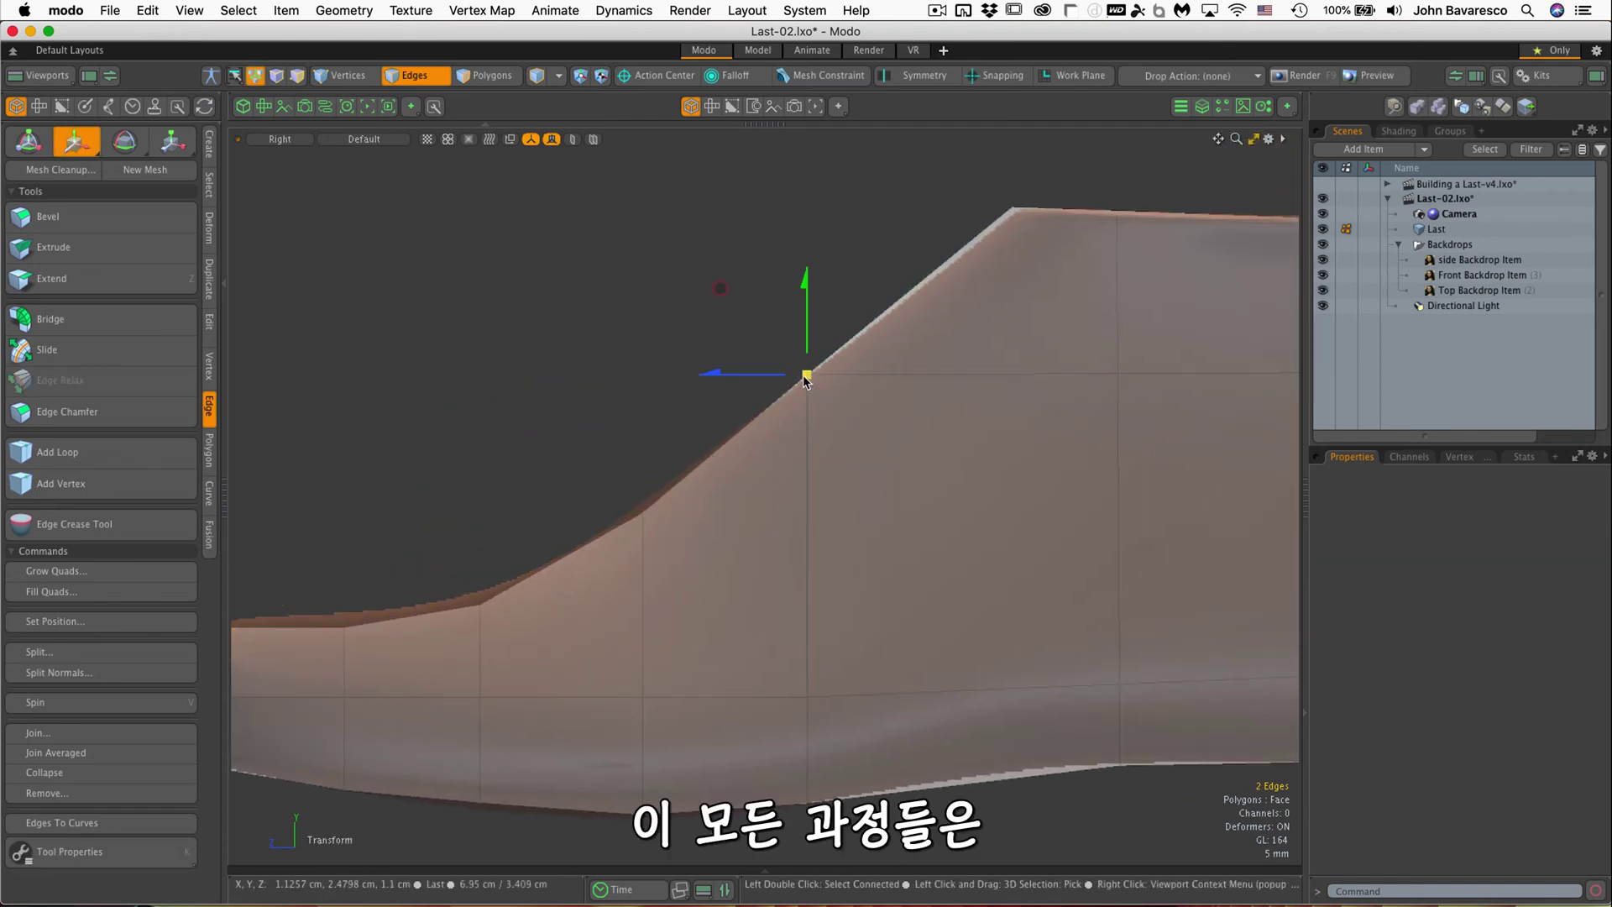
{"action": "left_click_drag", "start_coordinate": [806, 375], "coordinate": [815, 386]}
{"action": "key", "text": "q"}
Step: Move the edges at the front upper corner of the last back toward the heel to match the side backdrop
{"action": "mouse_move", "coordinate": [1075, 149]}
{"action": "middle_mouse_down"}
{"action": "mouse_move", "coordinate": [964, 200]}
{"action": "mouse_move", "coordinate": [1077, 245]}
{"action": "middle_mouse_up"}
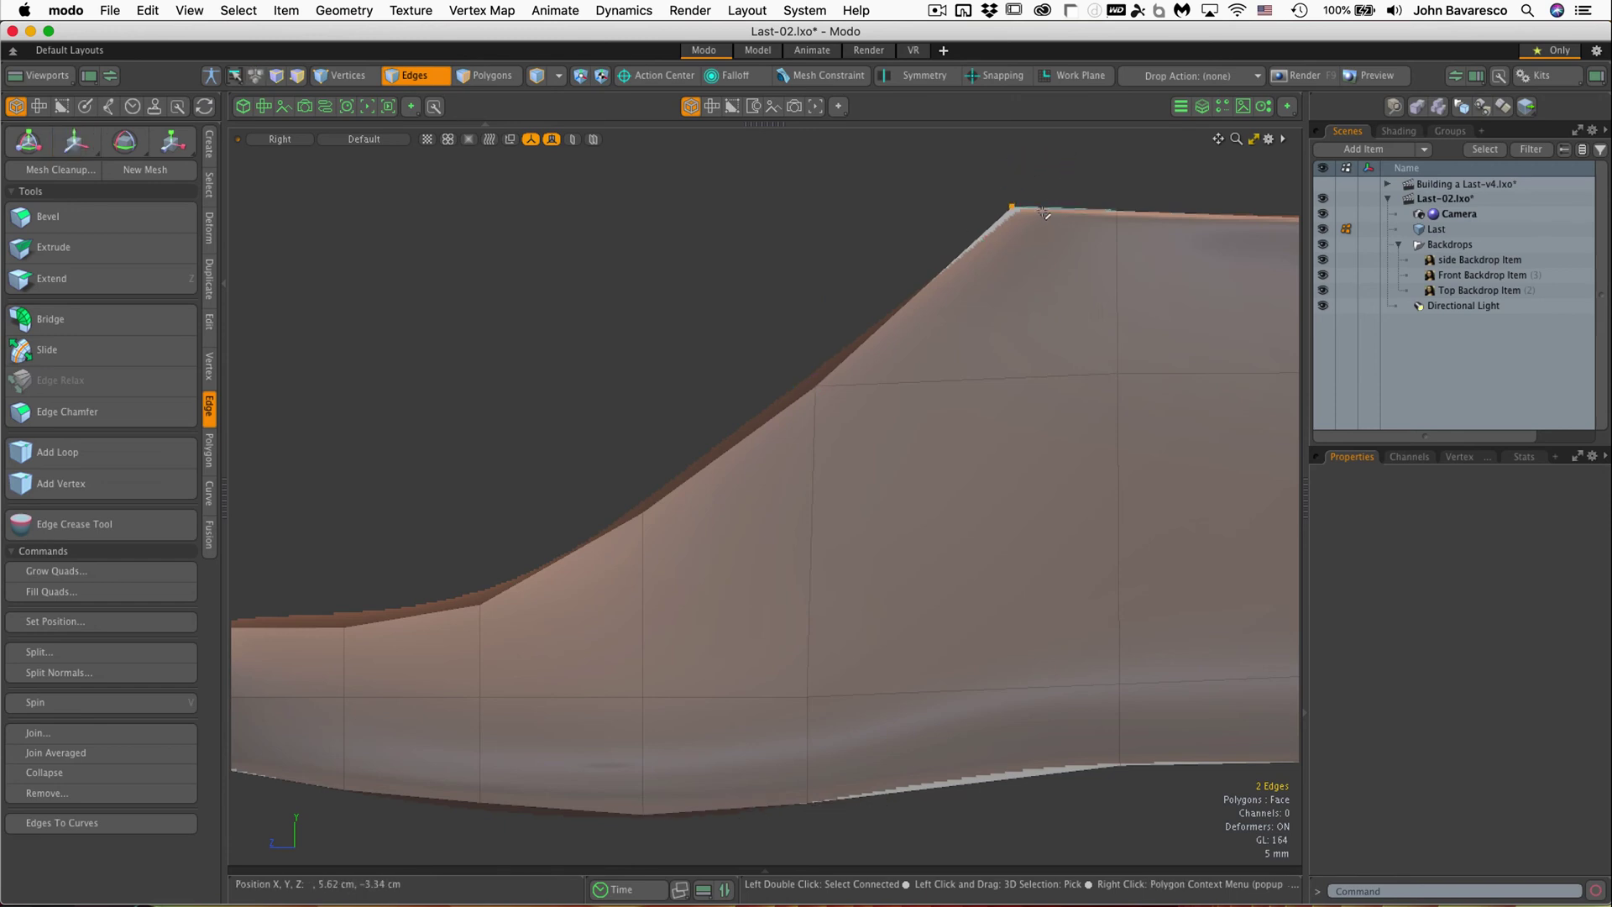
{"action": "key", "text": "w"}
{"action": "left_click_drag", "start_coordinate": [1013, 207], "coordinate": [1027, 206]}
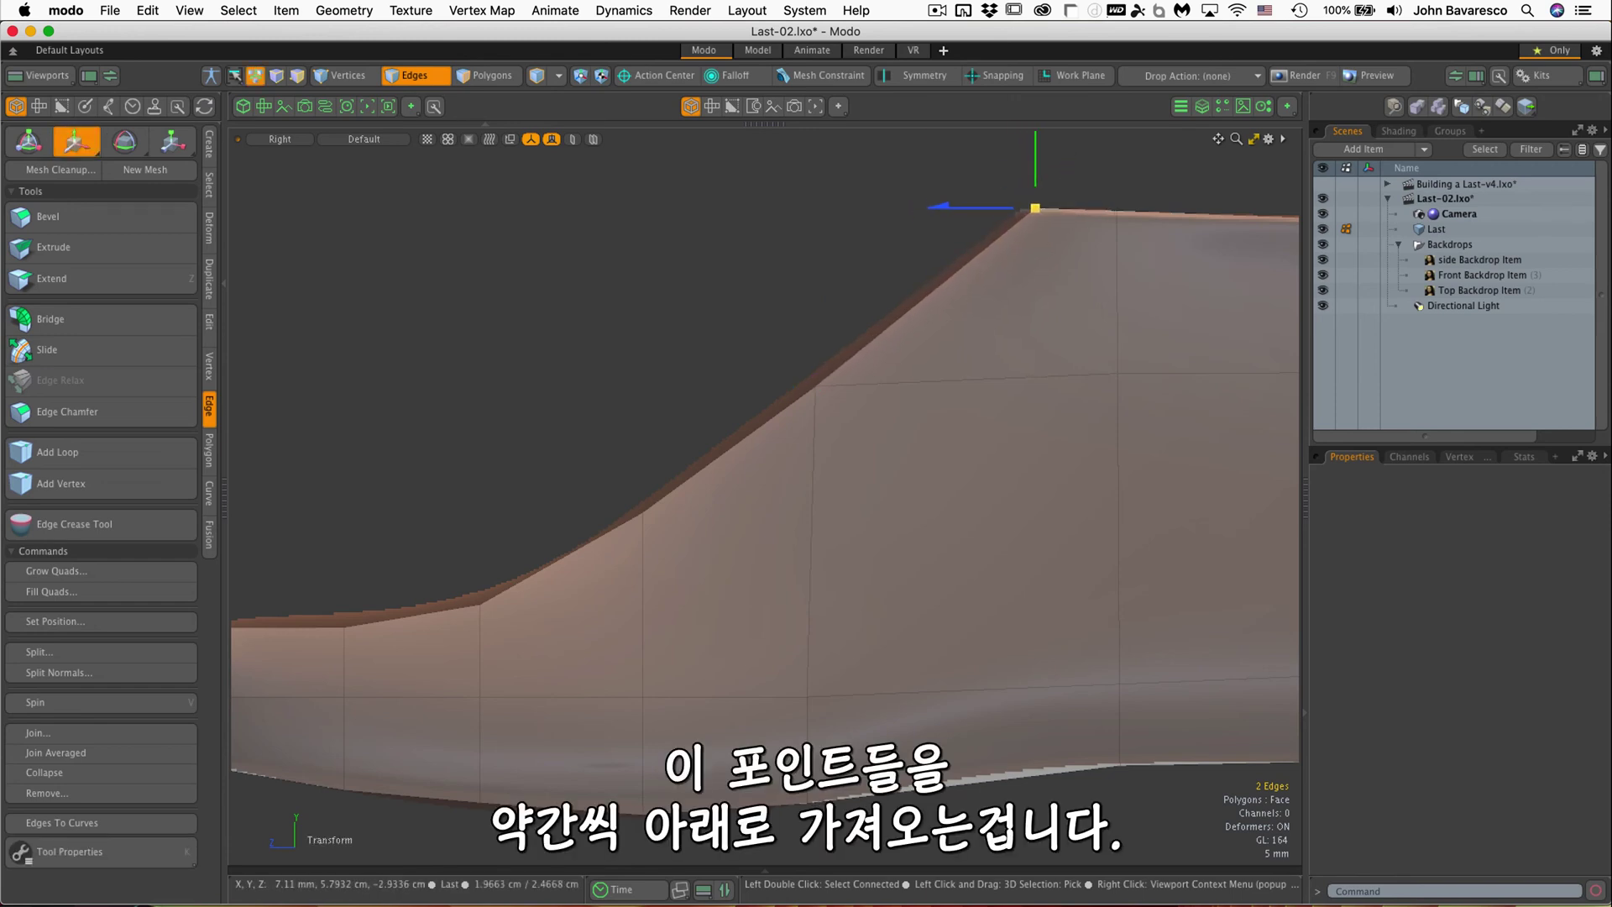
Step: In the Top view, select the protruding side edge at the widest part of the forefoot and move it slightly inward to match the backdrop
{"action": "left_click_drag", "start_coordinate": [1024, 272], "coordinate": [773, 439], "text": "ctrl+alt"}
{"action": "key", "text": "q"}
{"action": "key", "text": "3"}
{"action": "left_click_drag", "start_coordinate": [873, 631], "coordinate": [935, 629], "text": "ctrl+alt"}
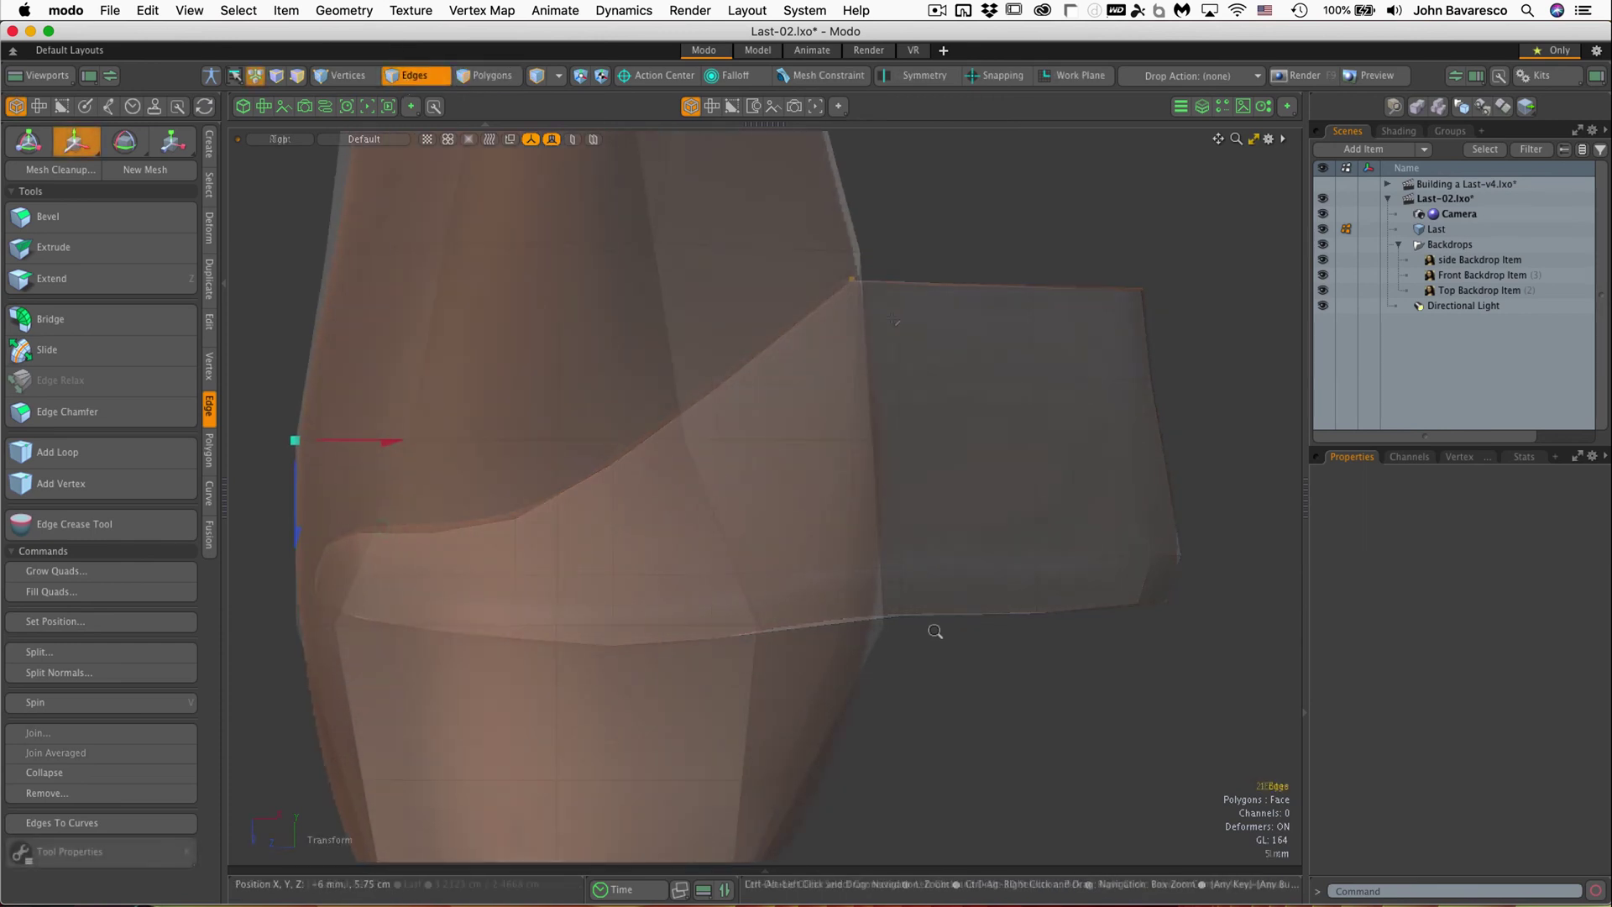
{"action": "left_click_drag", "start_coordinate": [935, 629], "coordinate": [949, 627], "text": "ctrl+alt"}
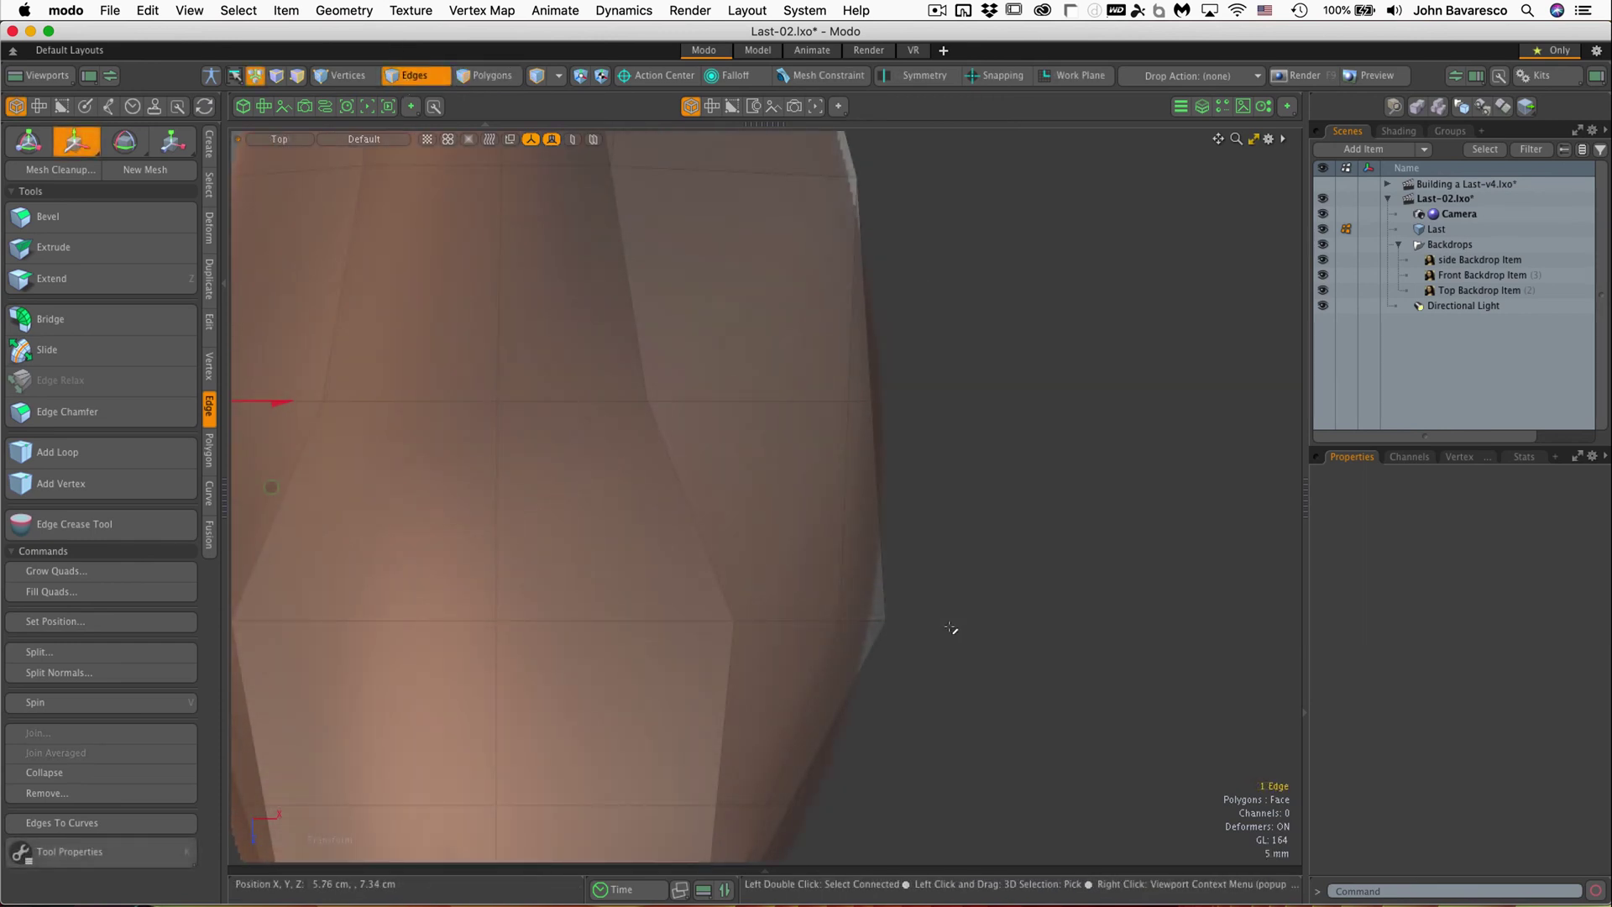
{"action": "key", "text": "q"}
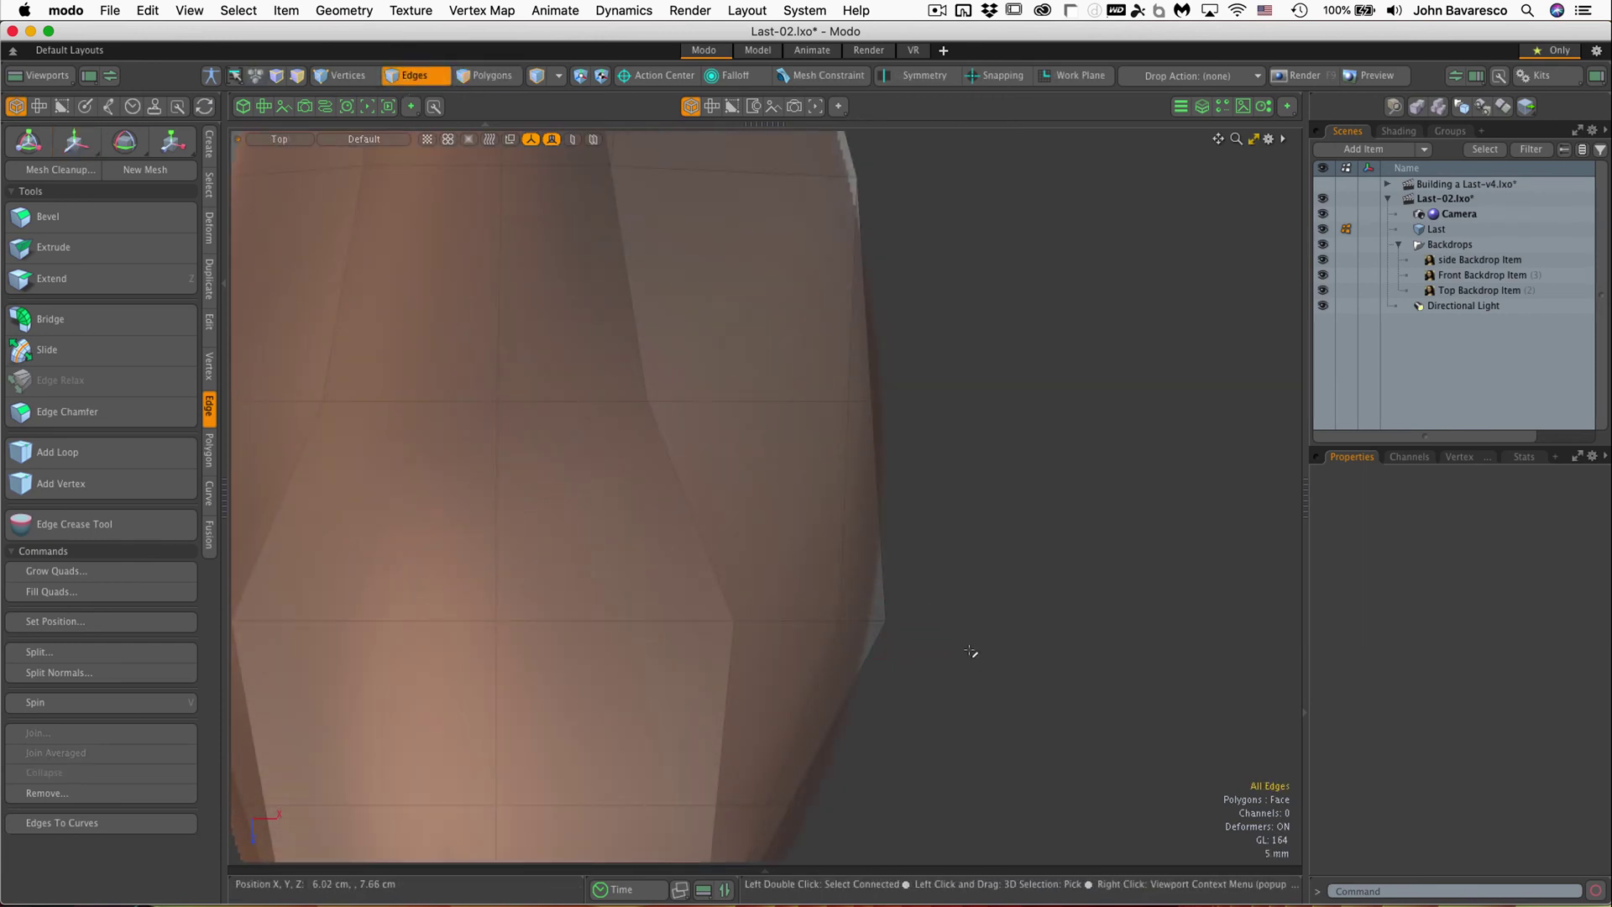
{"action": "right_click_drag", "start_coordinate": [800, 642], "coordinate": [802, 643]}
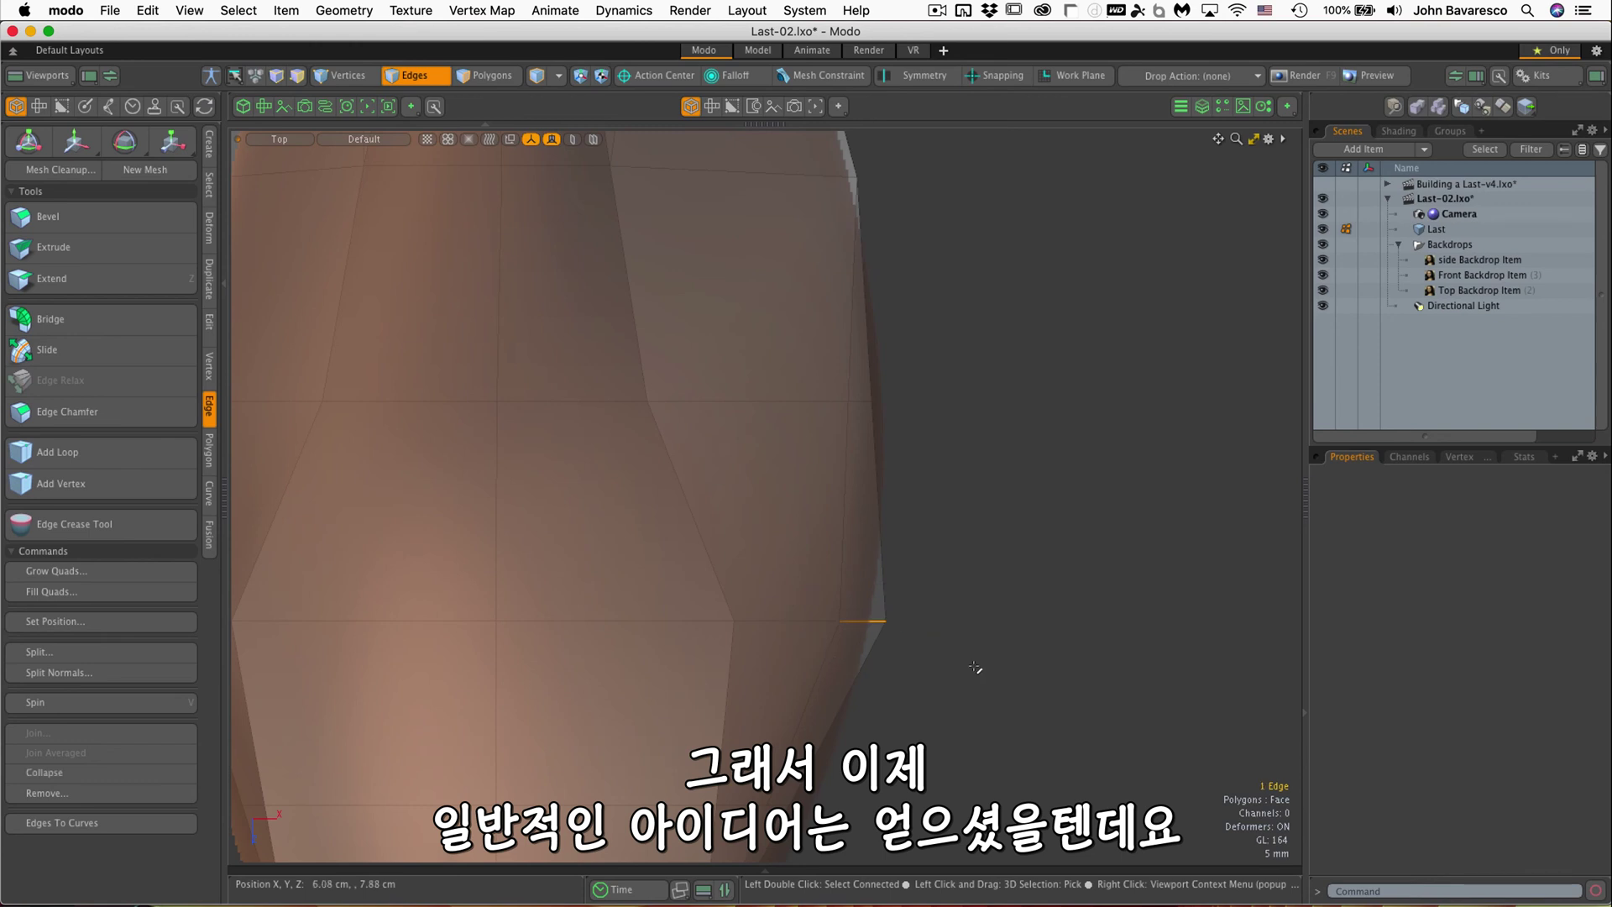
{"action": "key", "text": "w"}
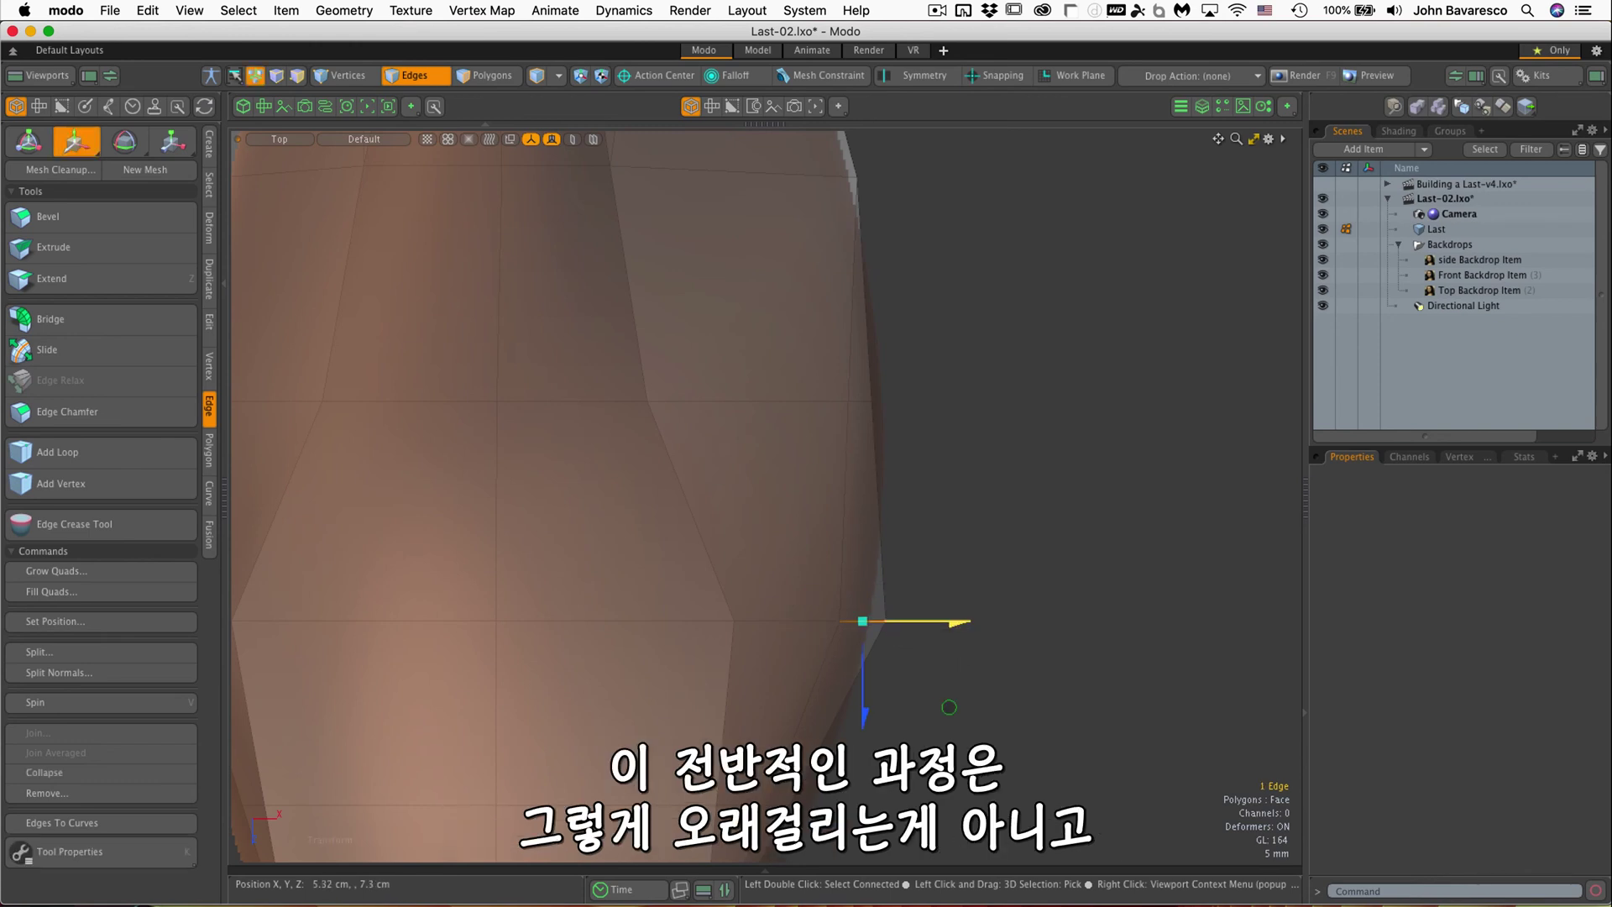
{"action": "left_click_drag", "start_coordinate": [914, 622], "coordinate": [898, 622]}
{"action": "key", "text": "q"}
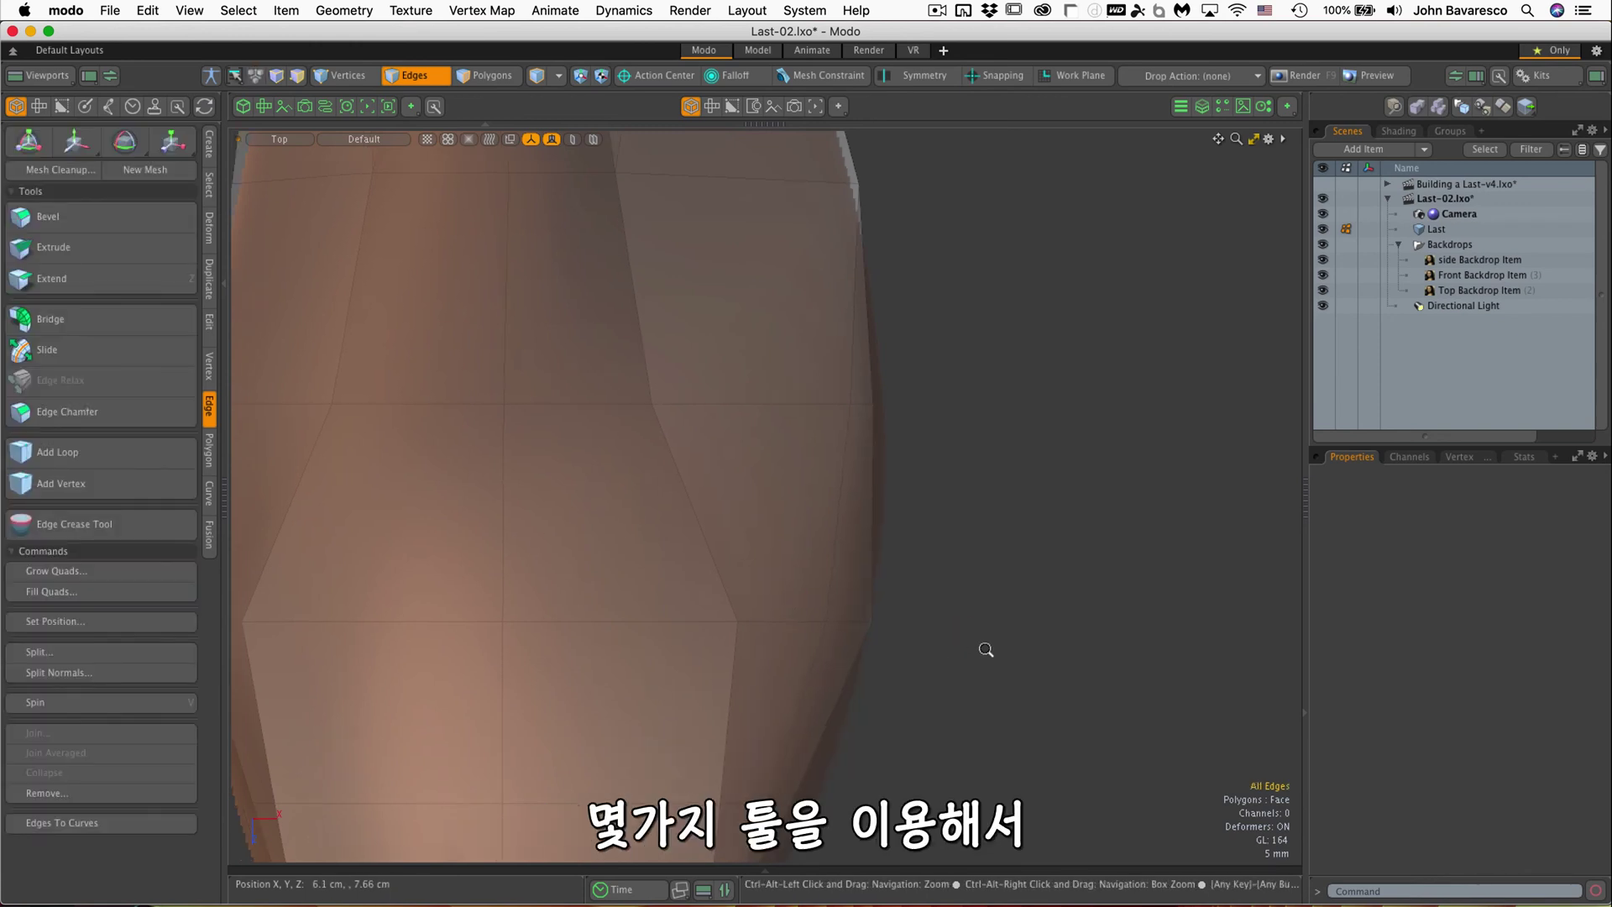
Step: Examine the instep and heel outline against the top backdrop and bring up the choice of views
{"action": "left_click_drag", "start_coordinate": [981, 653], "coordinate": [991, 748], "text": "alt+shift"}
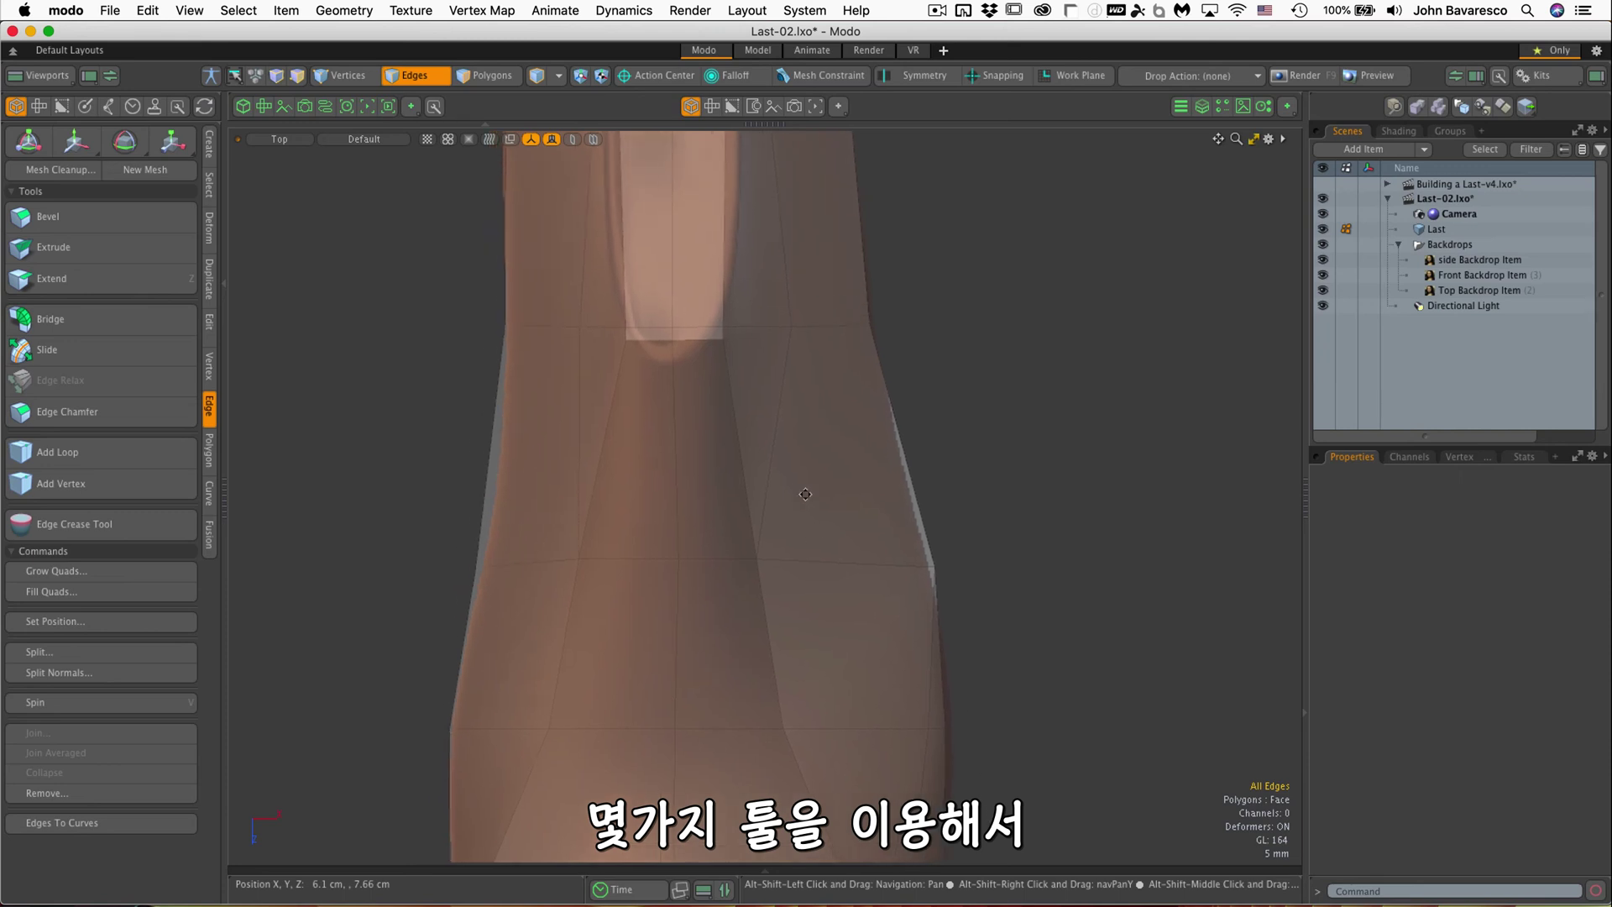
{"action": "left_click_drag", "start_coordinate": [815, 496], "coordinate": [835, 638], "text": "alt+shift"}
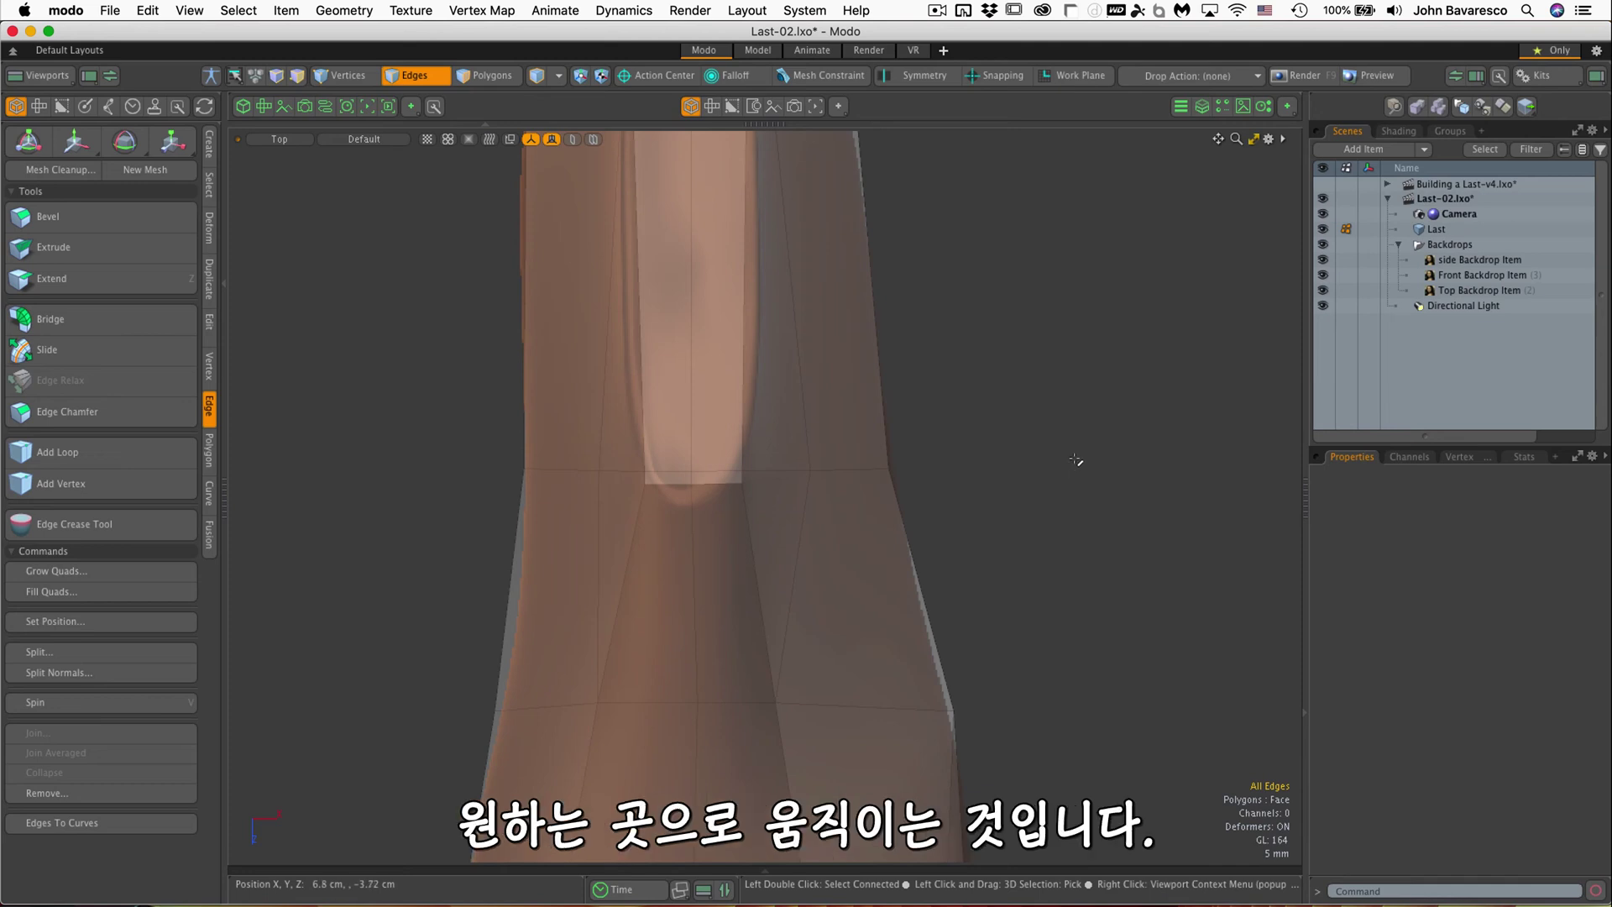
{"action": "key", "text": "ctrl+space"}
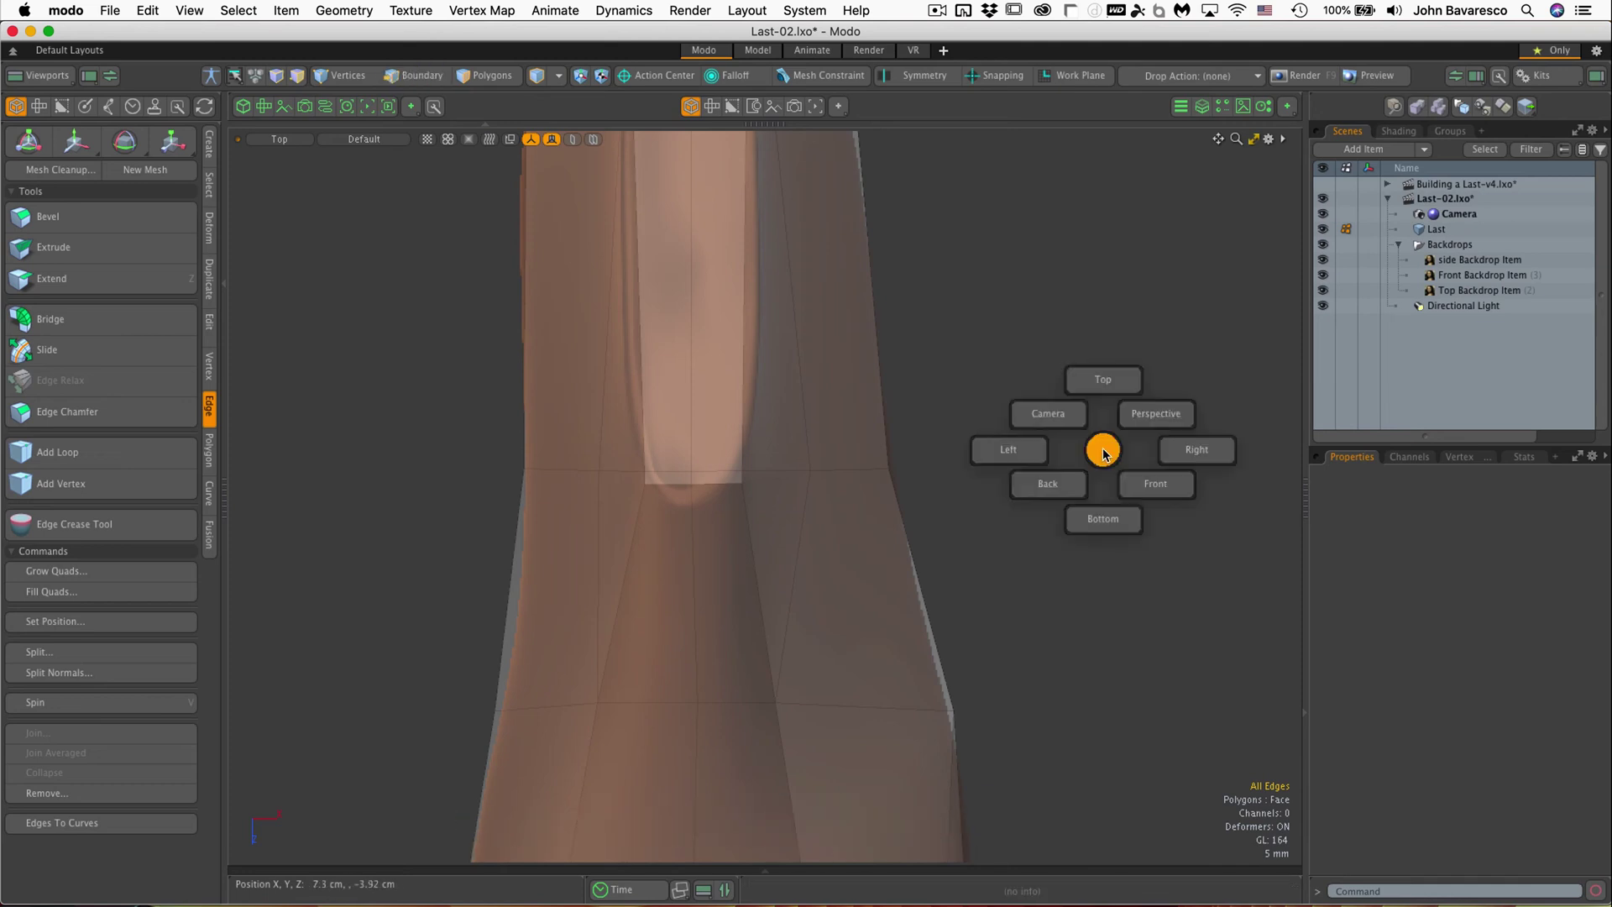